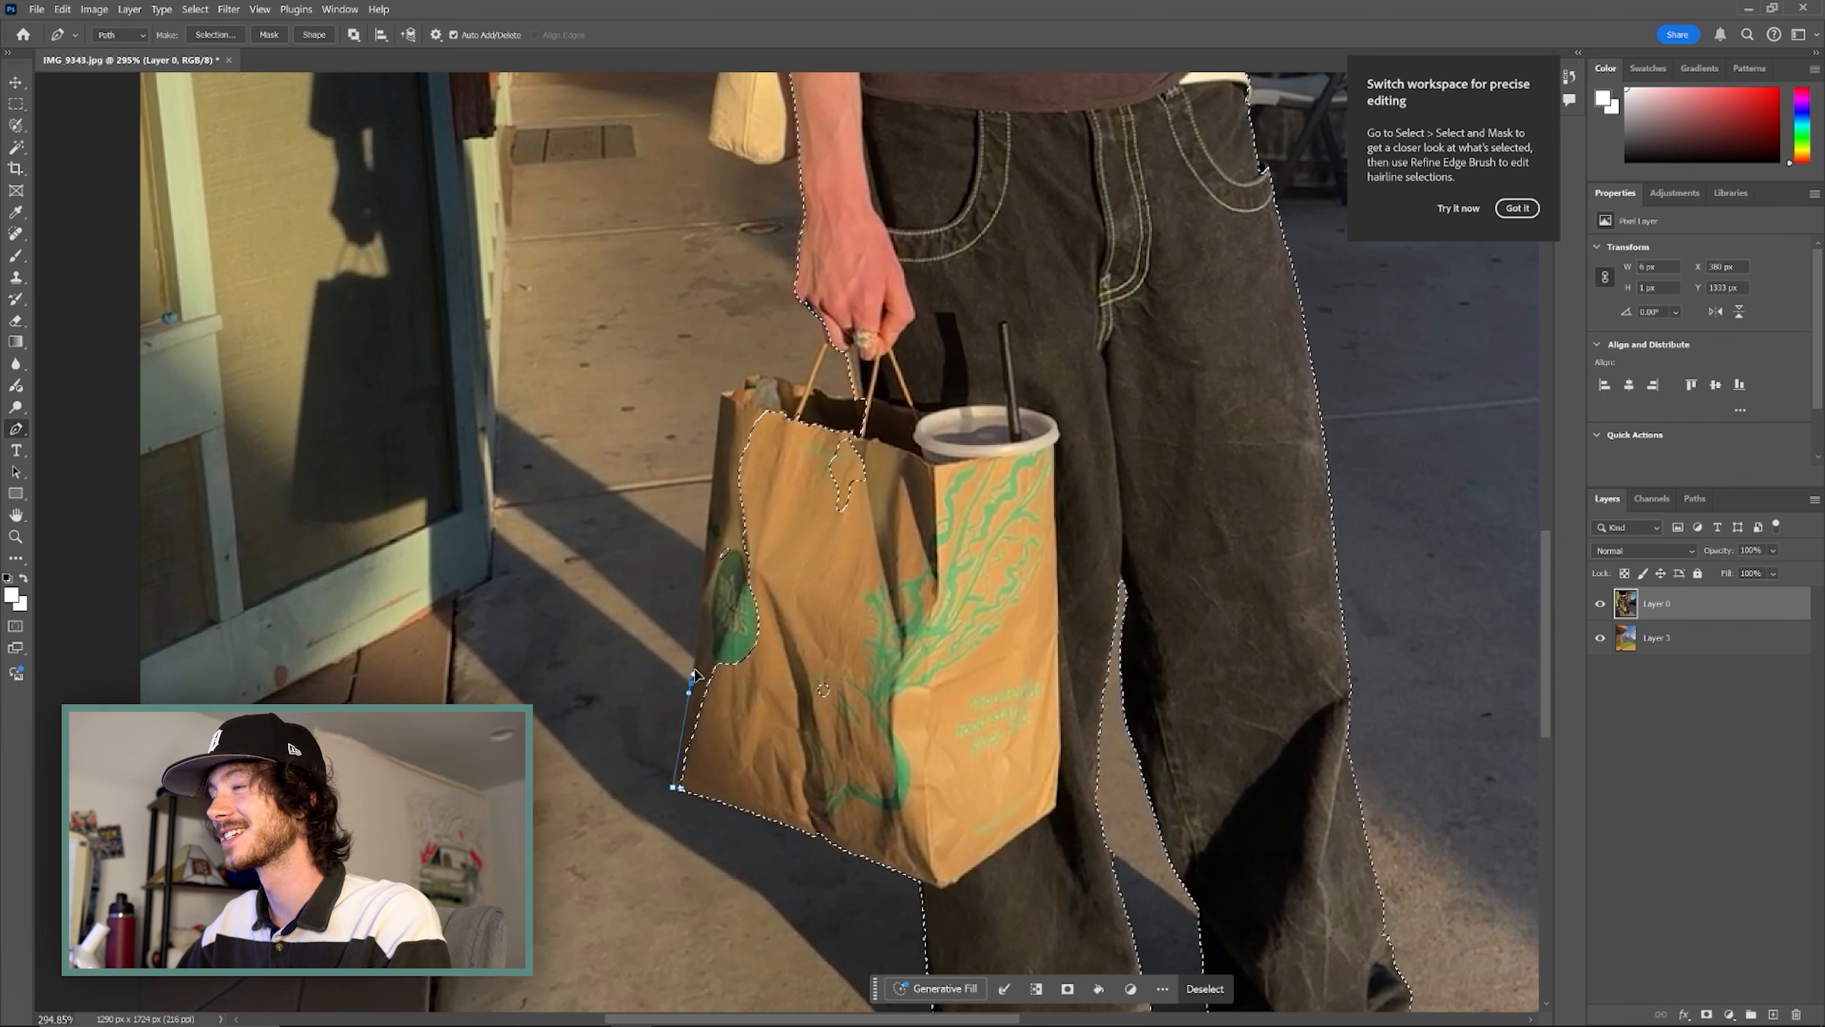
Trace the paper bag's outer edge, handle and rim with Pen tool paths to capture the parts missing from the selection
left_click(698, 656)
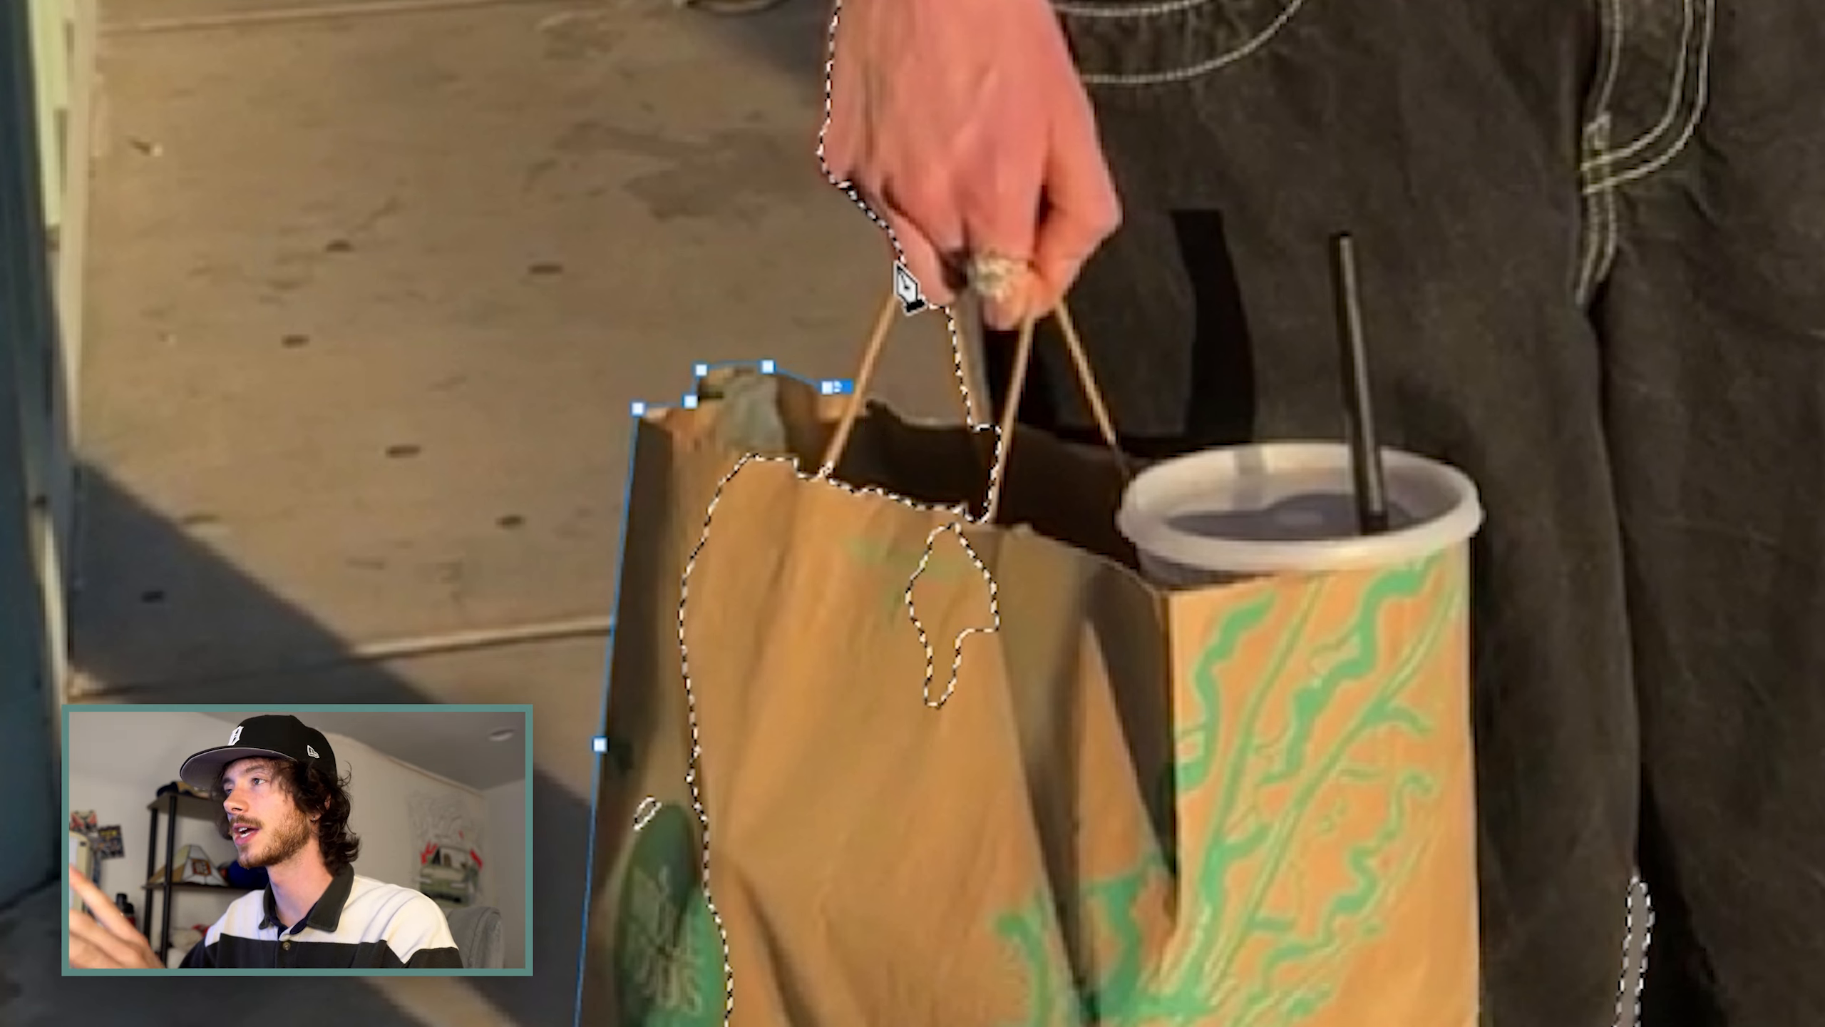
left_click_drag(896, 264, 918, 243)
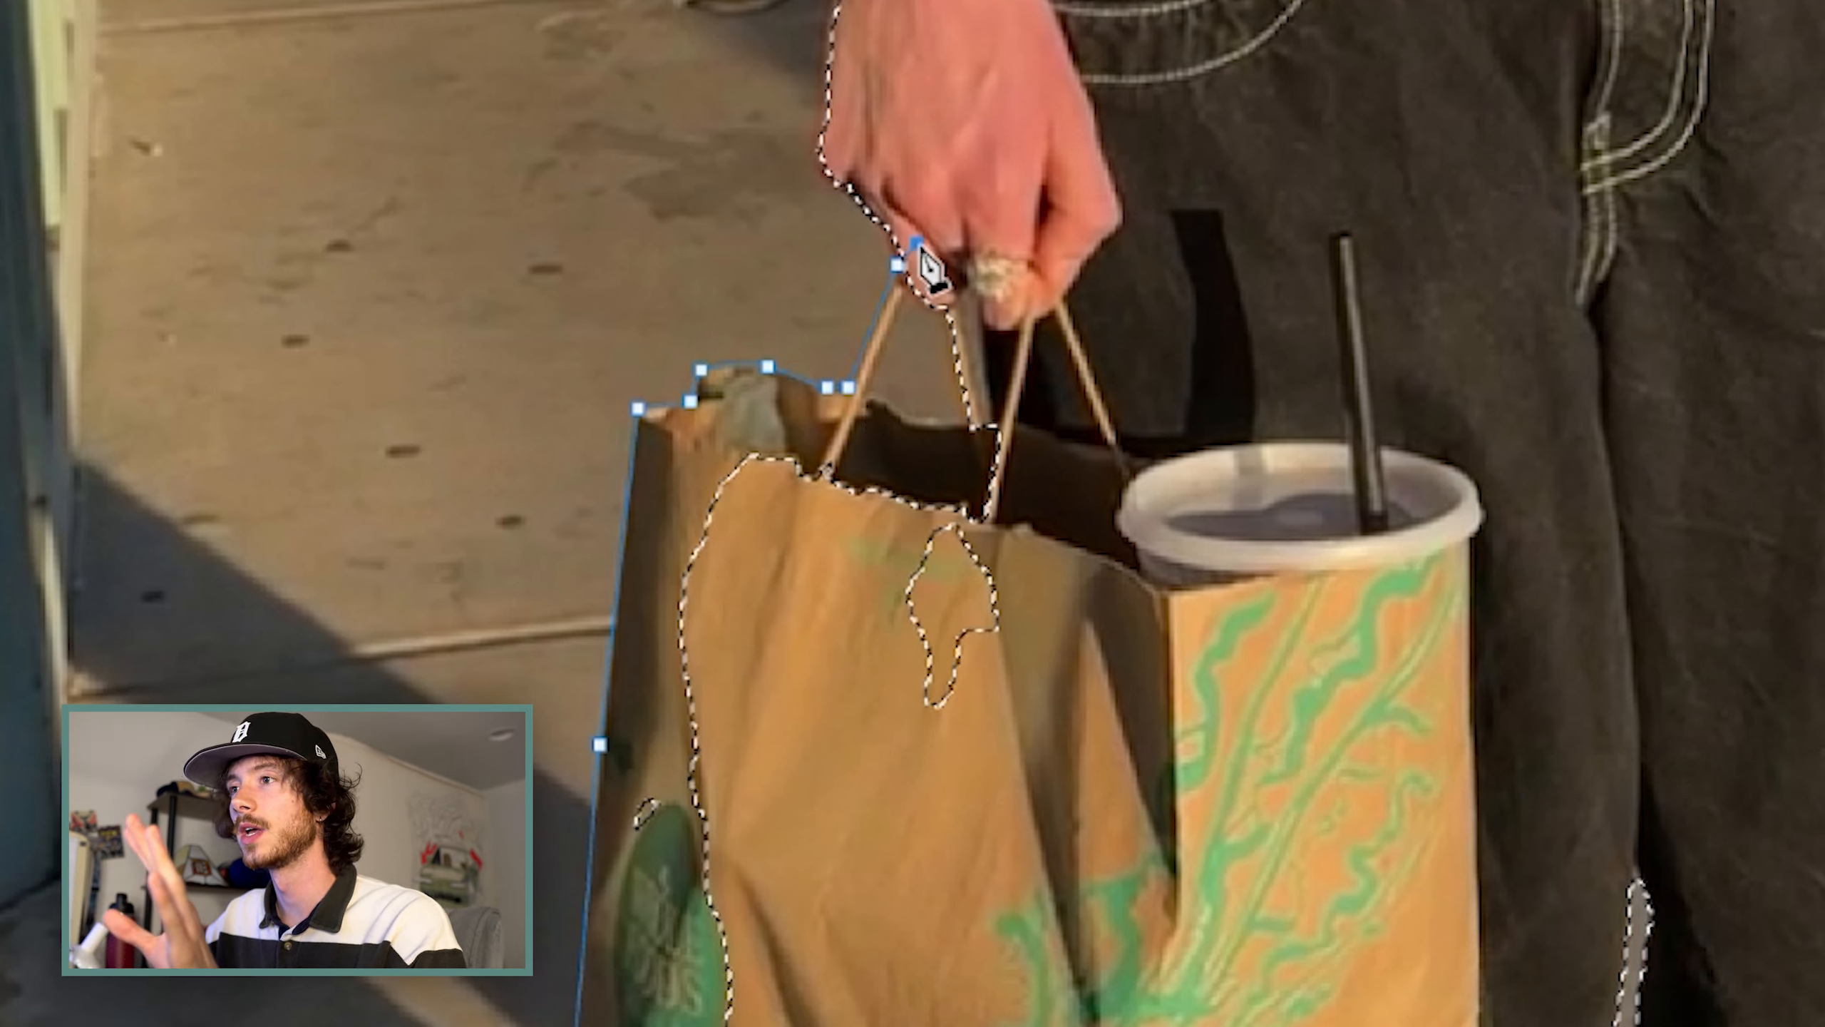
left_click(864, 379)
left_click(862, 395)
left_click_drag(898, 409, 953, 415)
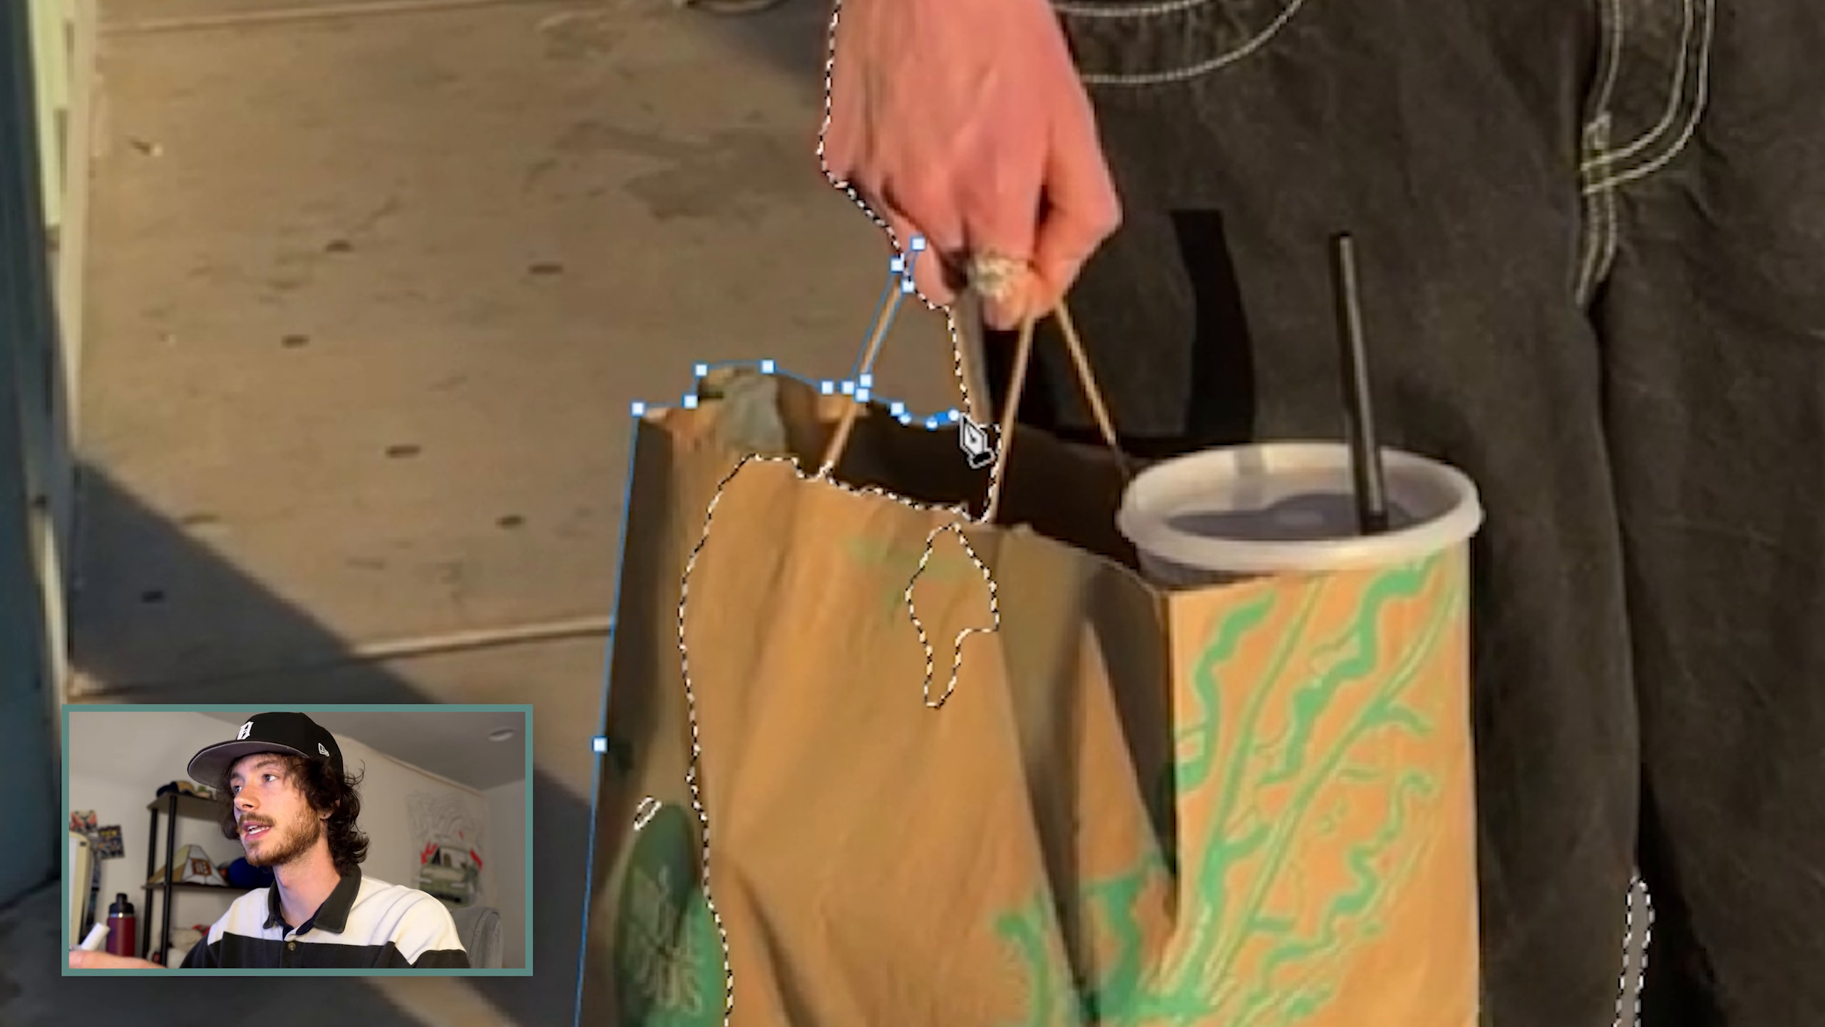
left_click(966, 416)
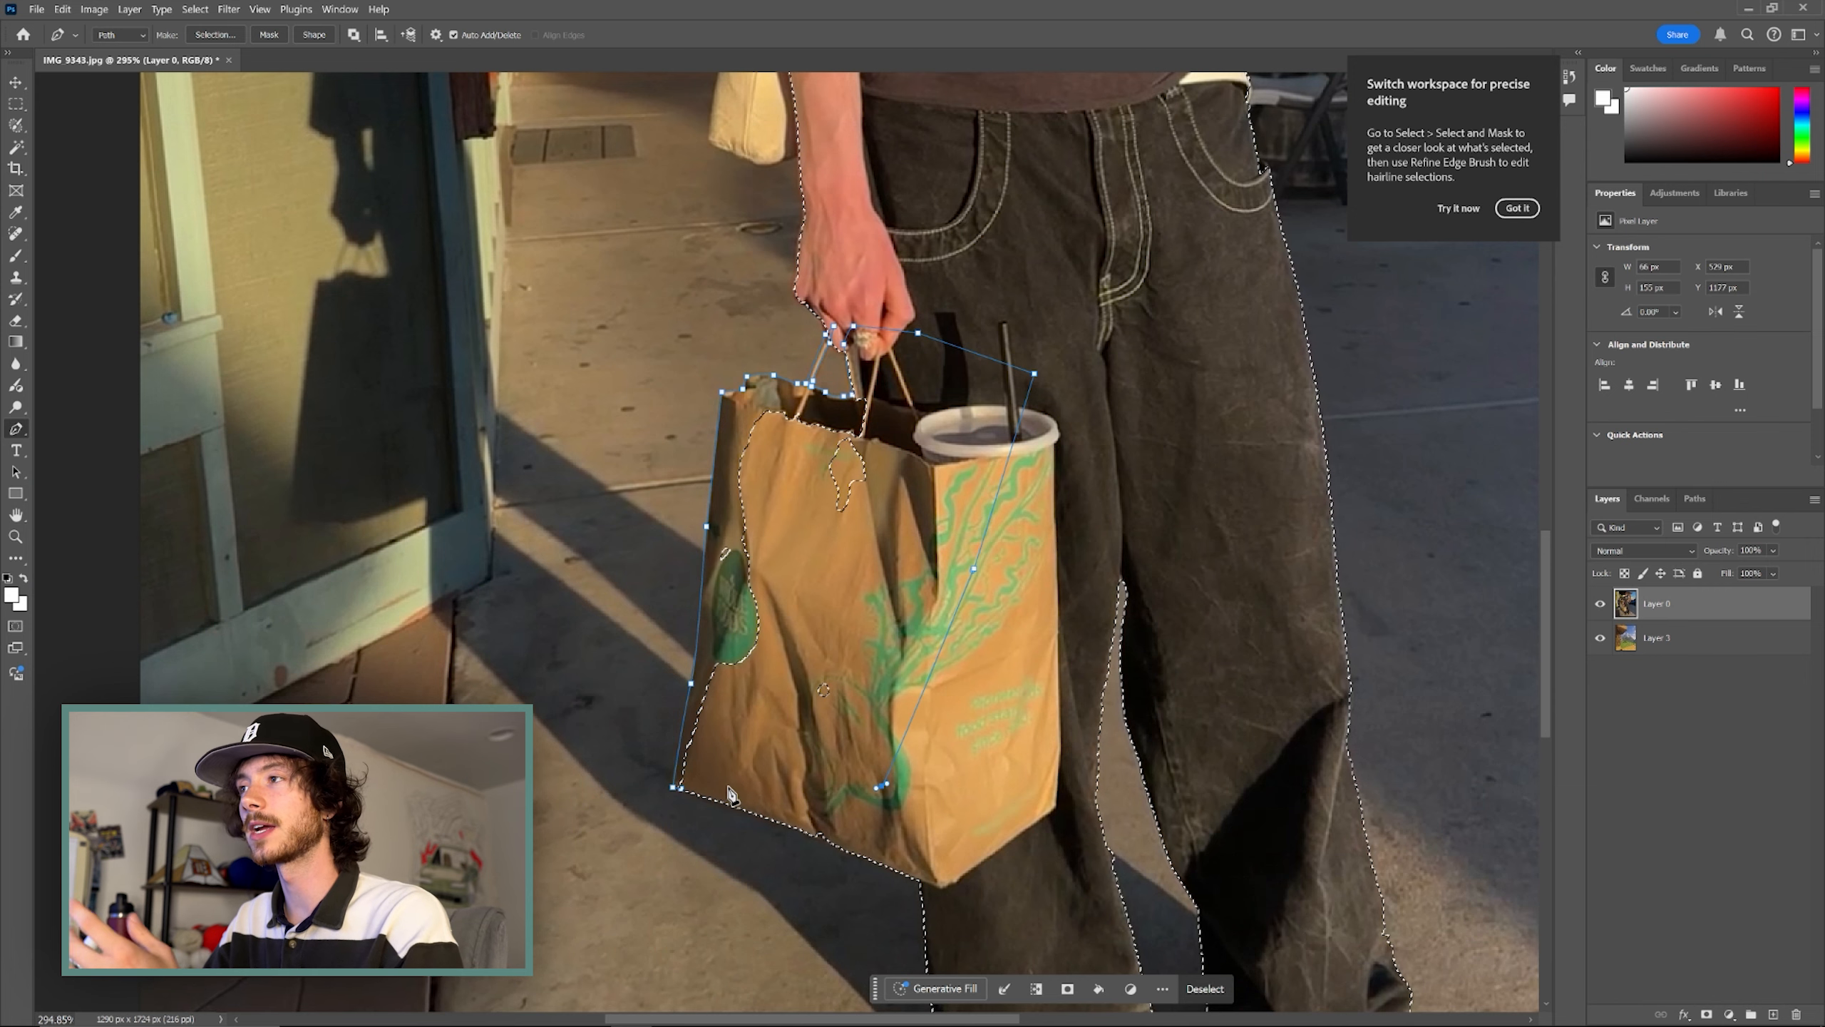
Trace the outline of the cream tote bag behind the person's arm with the Pen tool
left_click_drag(862, 403, 798, 611)
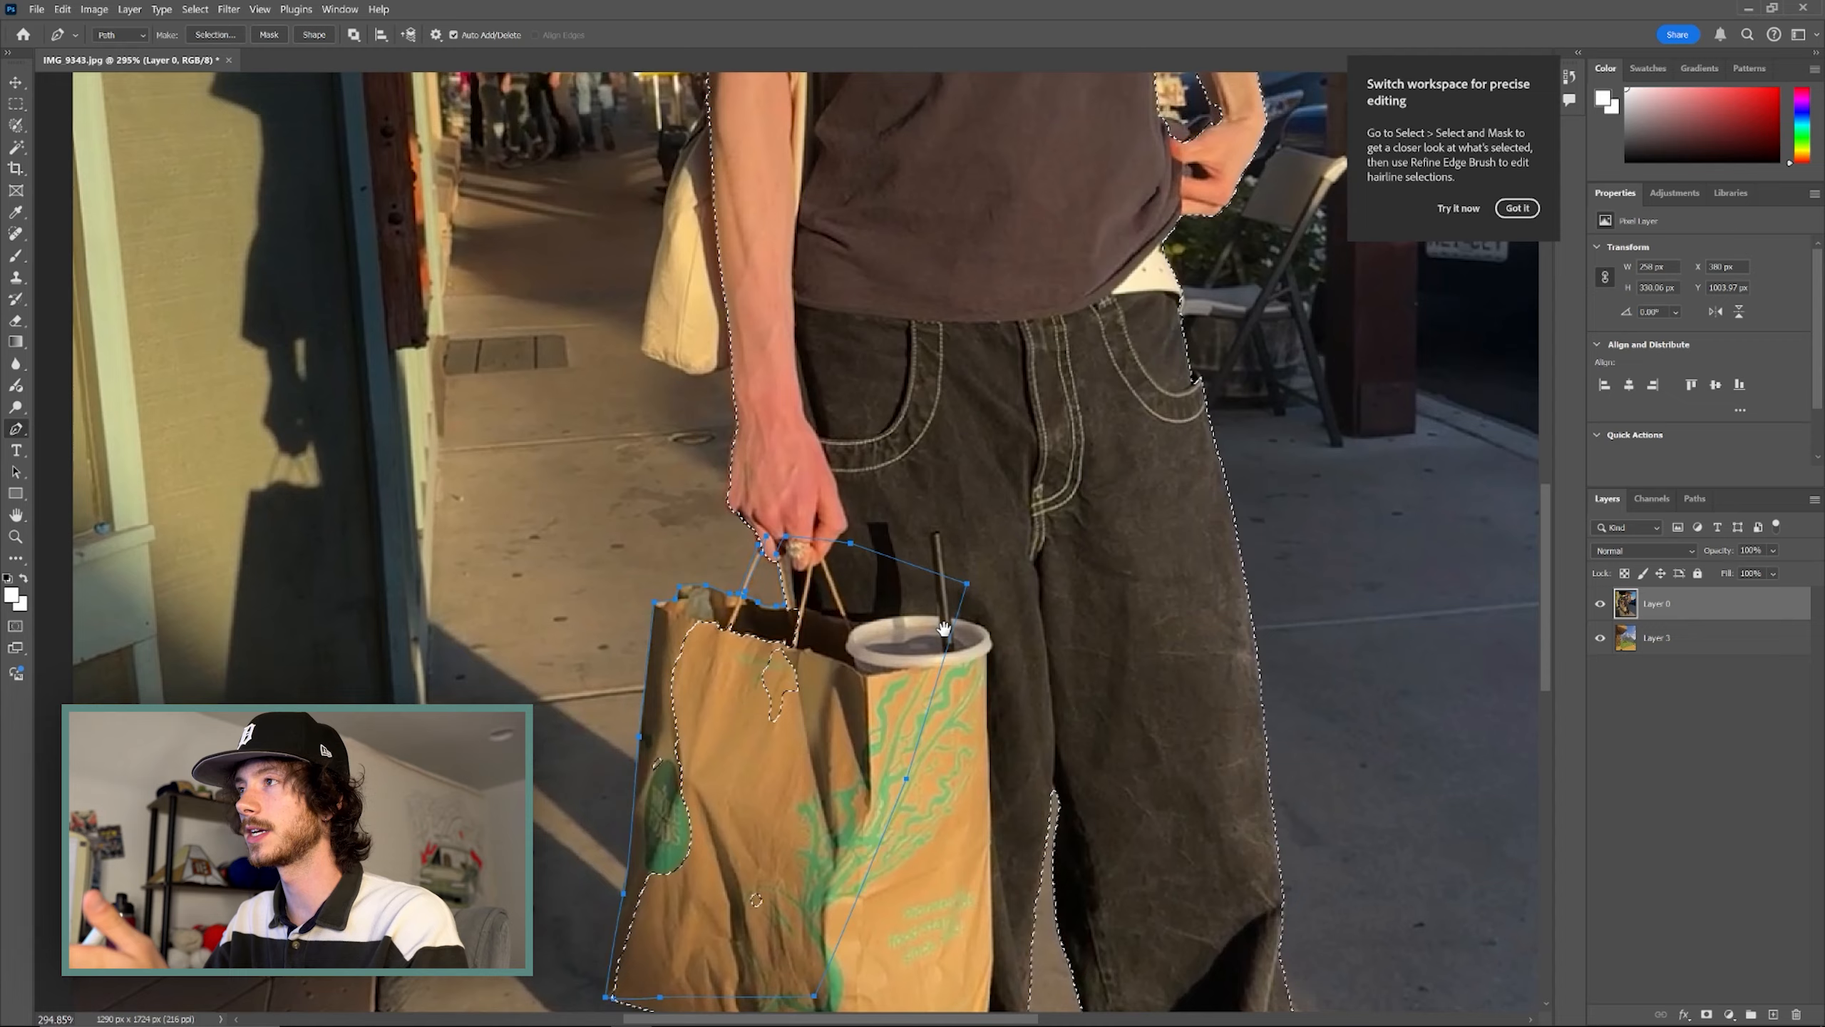
left_click_drag(847, 281, 902, 478)
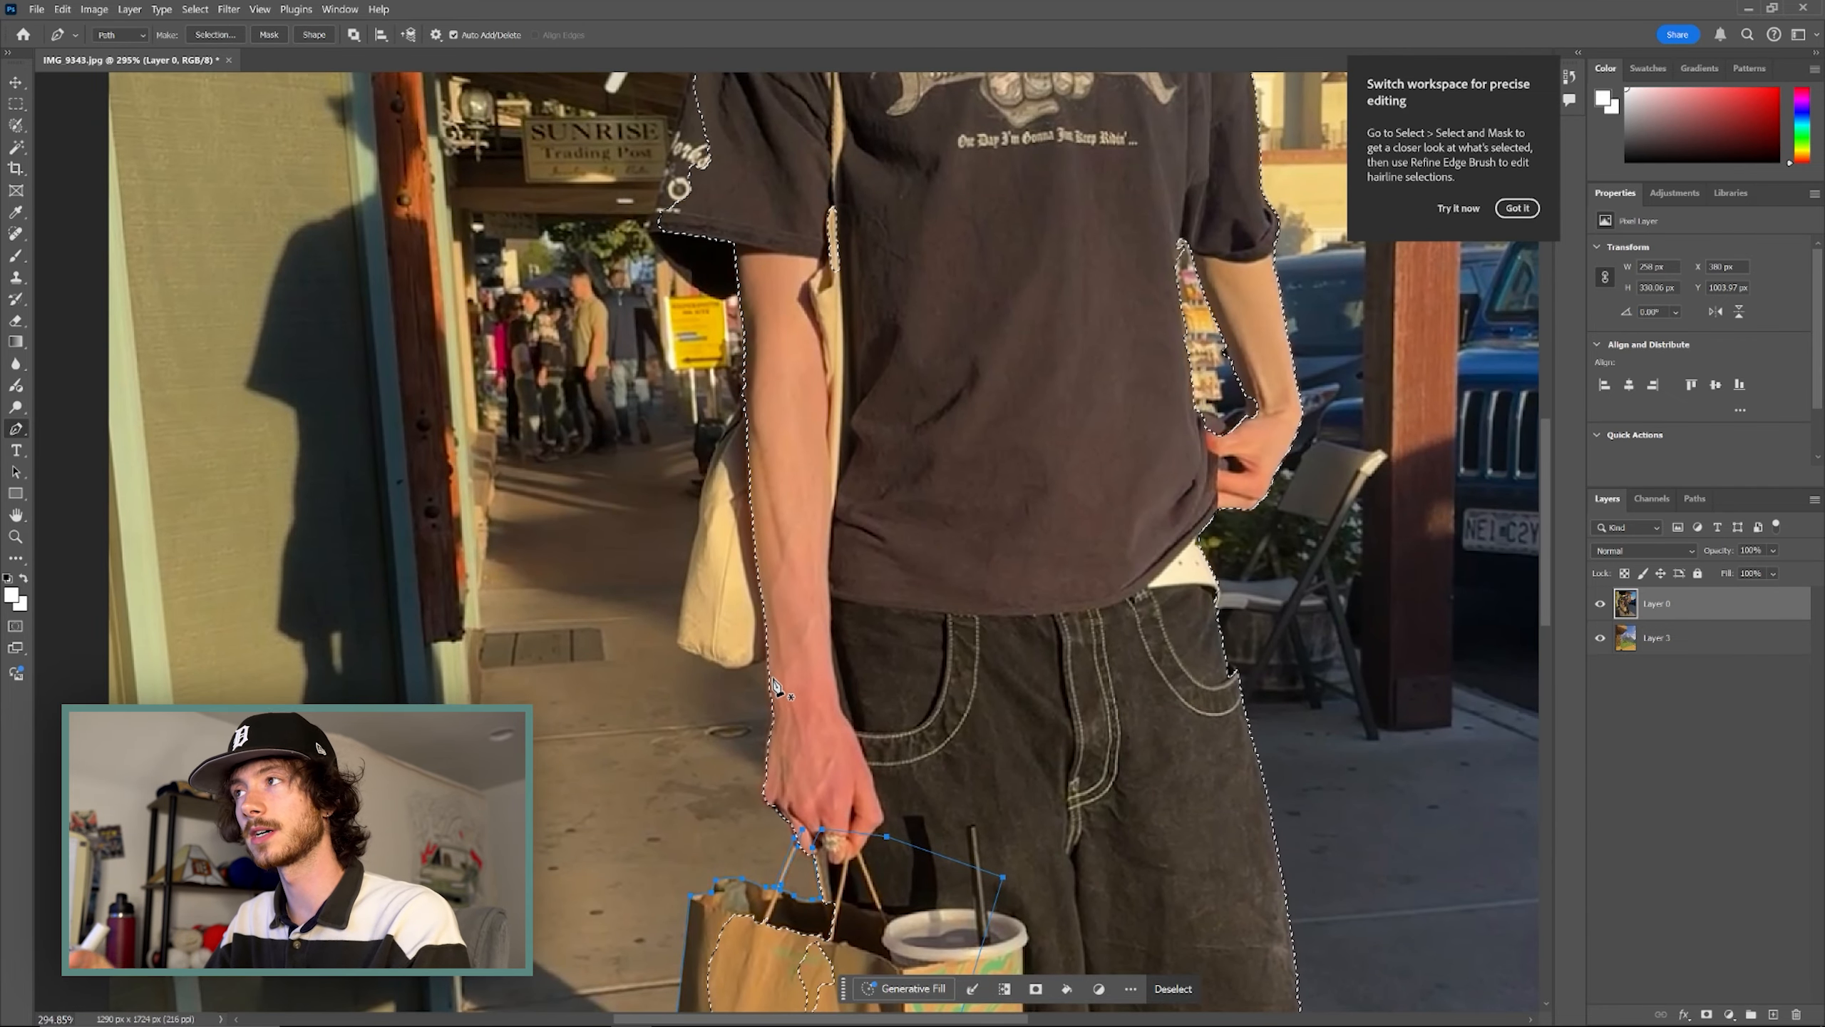
left_click(768, 658)
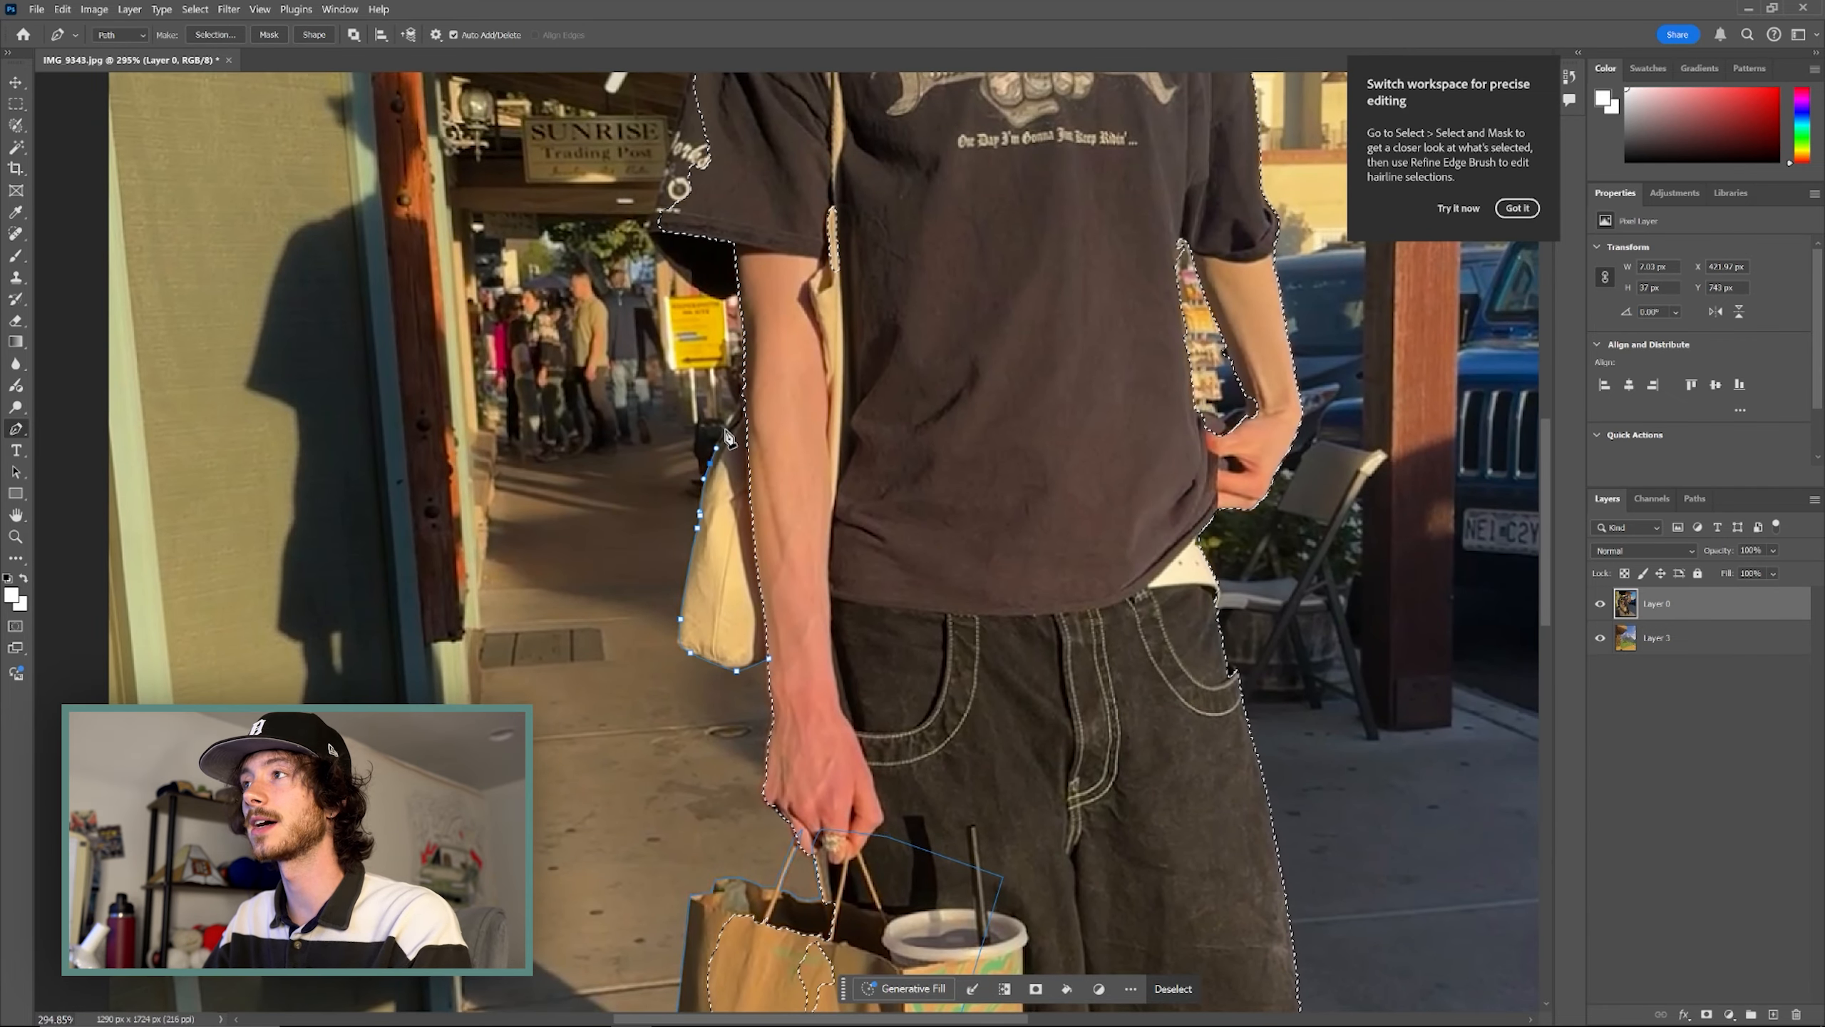
left_click_drag(724, 433, 730, 418)
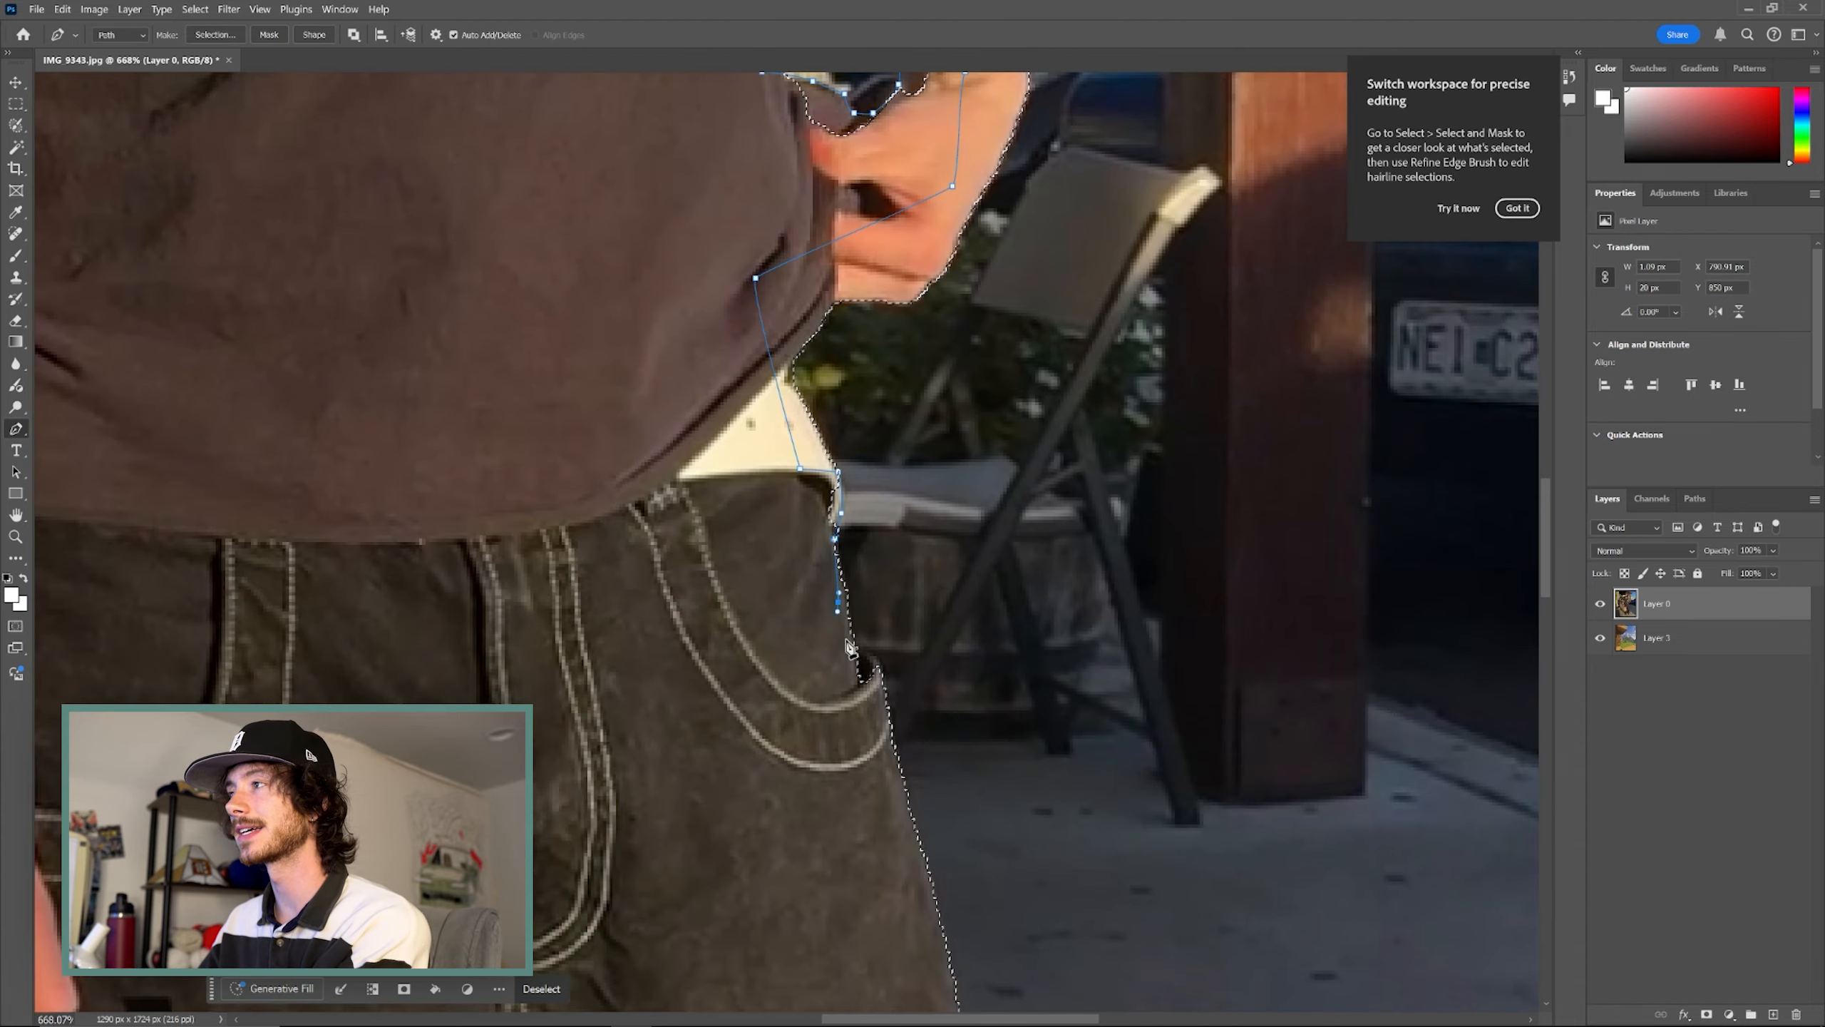
Copy the selected person to a new layer and hide the original photo on Layer 0
scroll(919, 690, "down", 10)
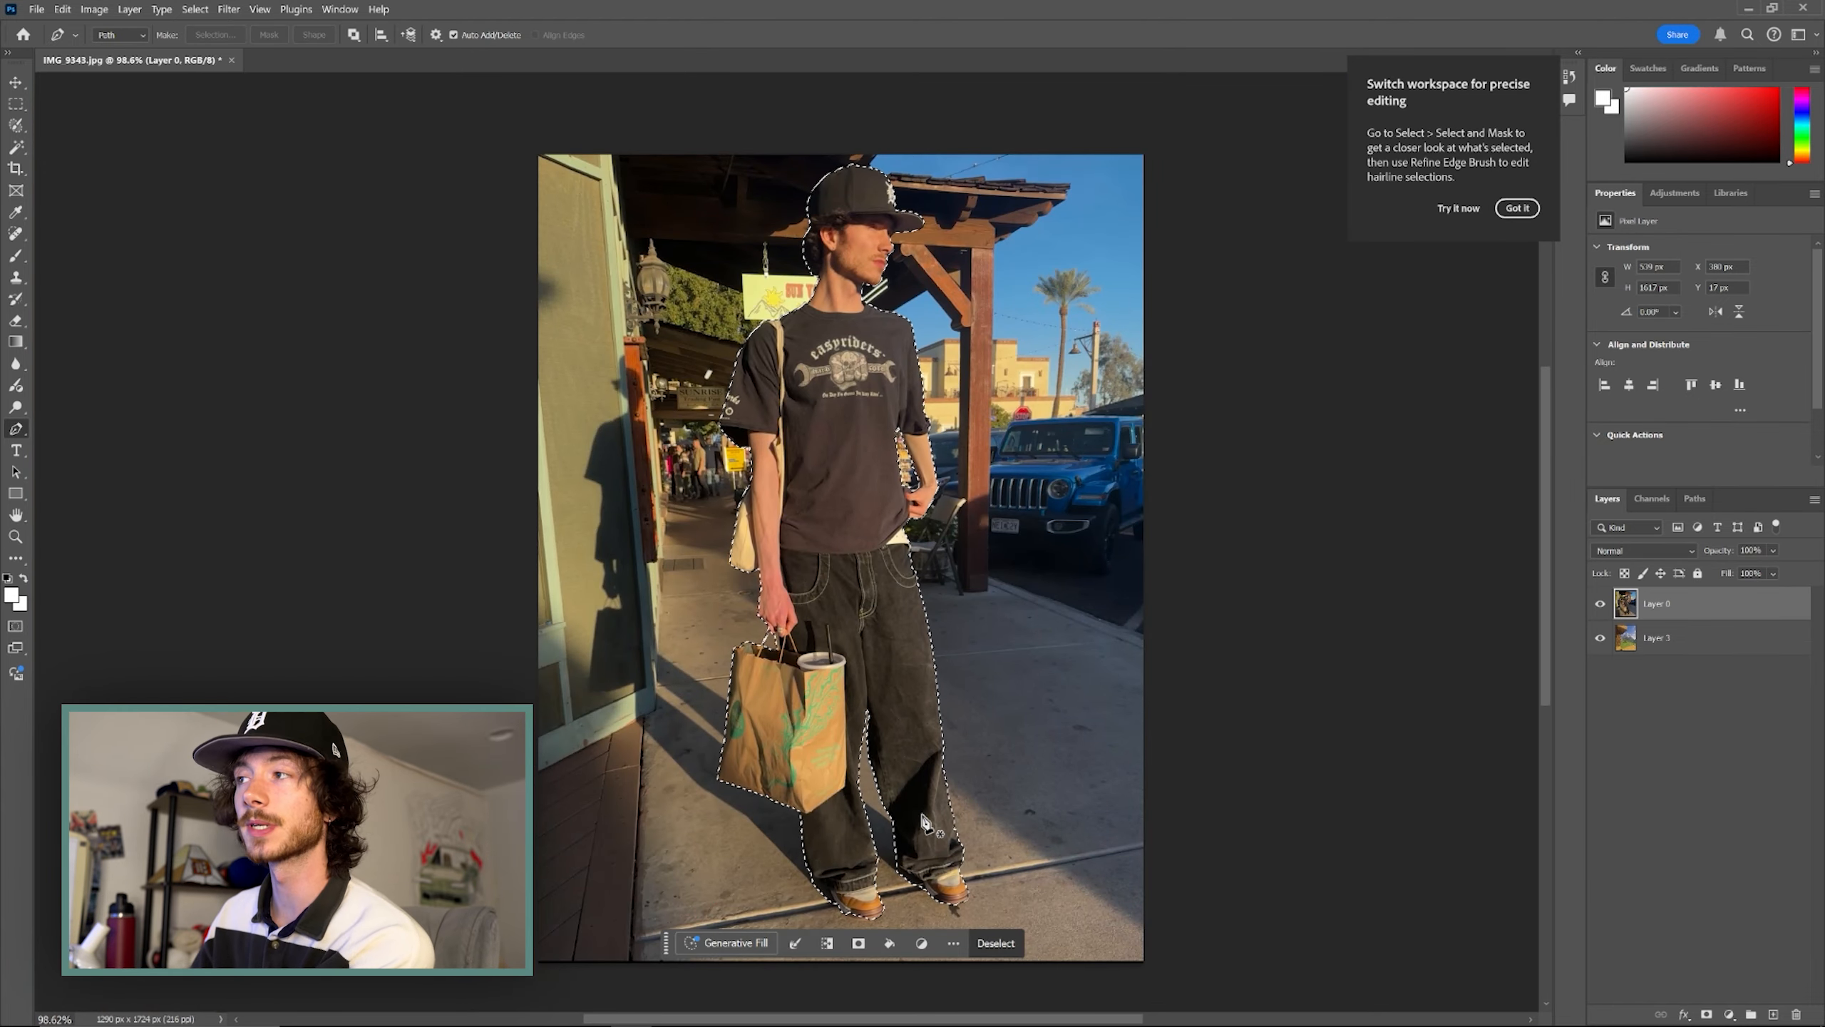
key("ctrl+j")
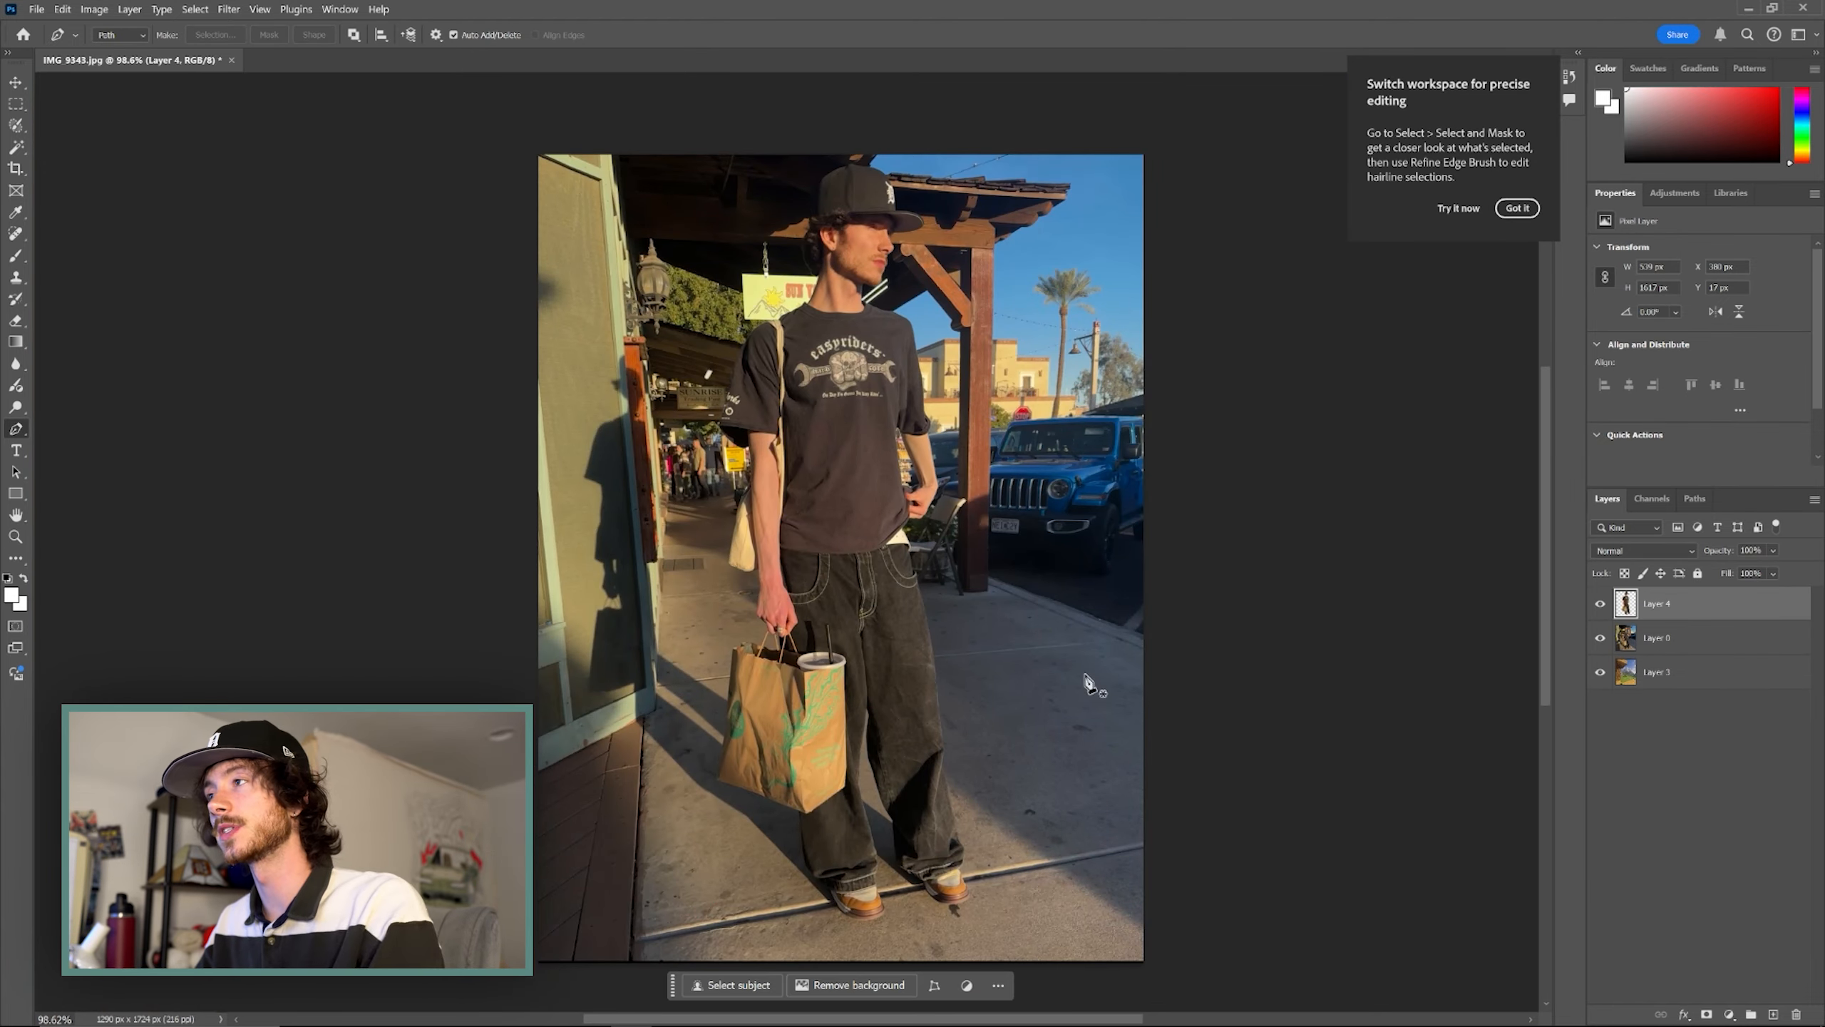
left_click(1600, 638)
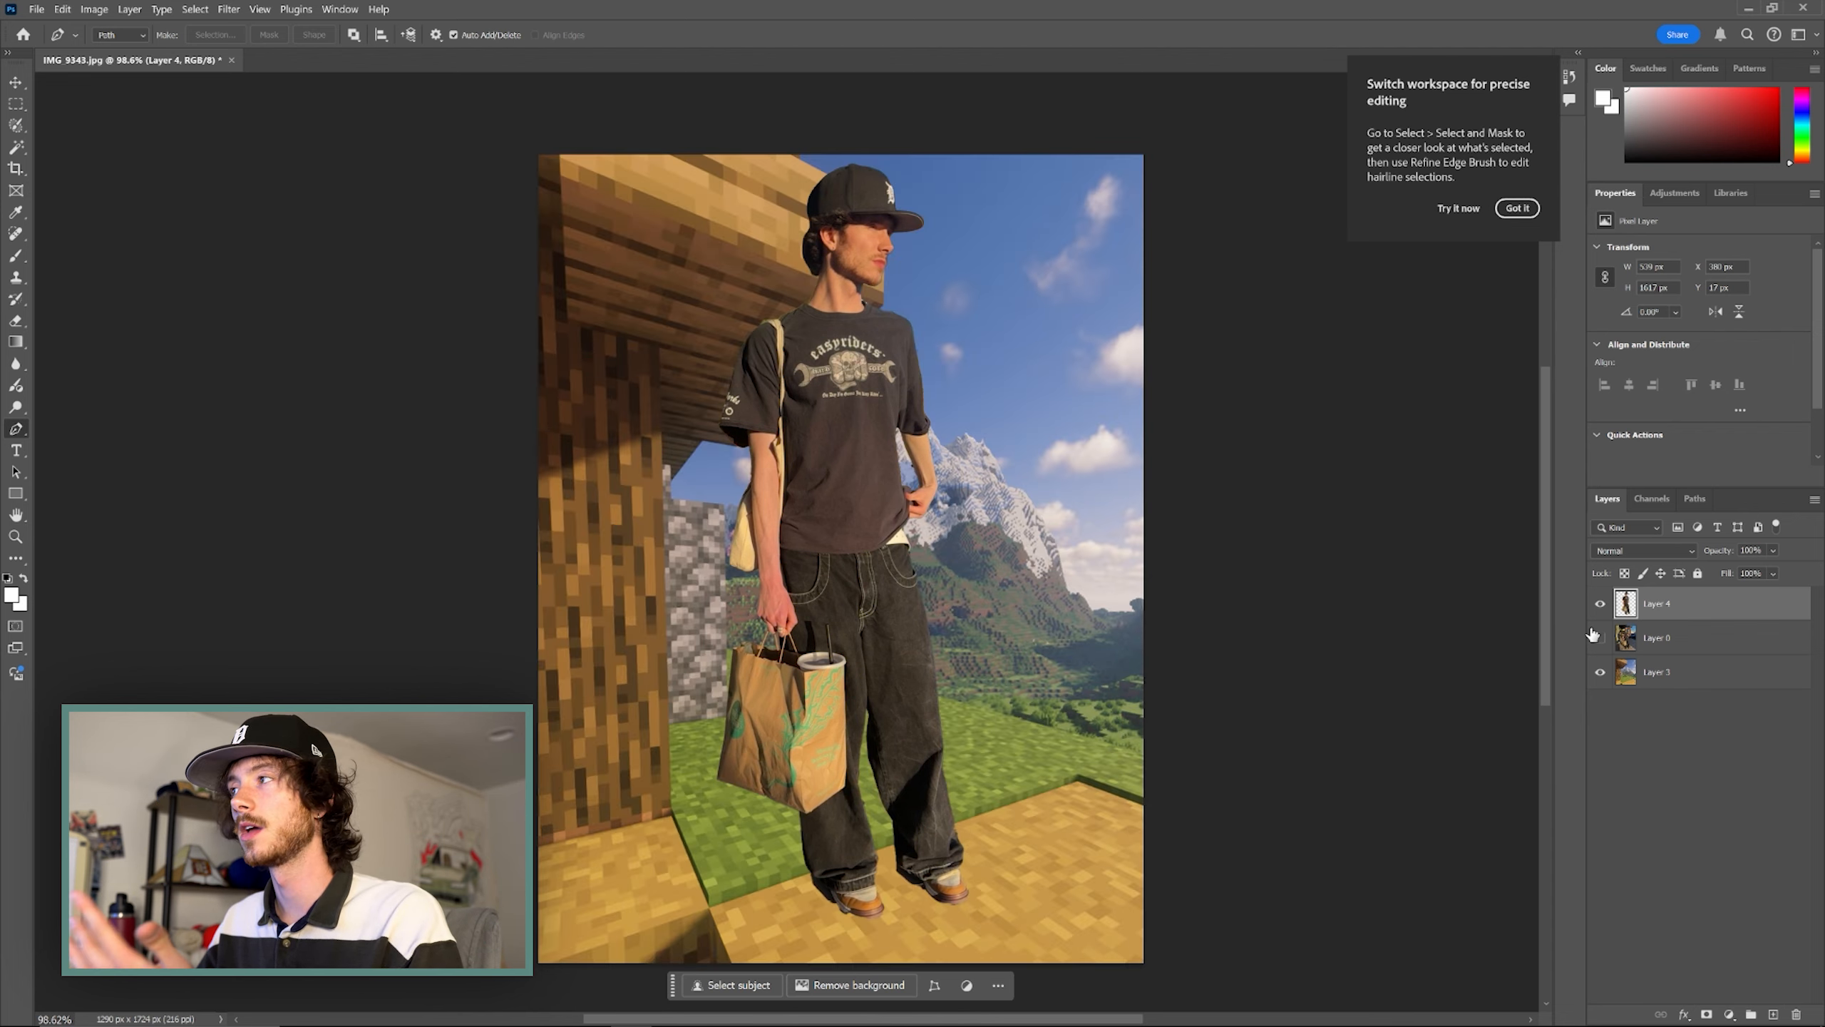
left_click(1600, 638)
left_click(1600, 638)
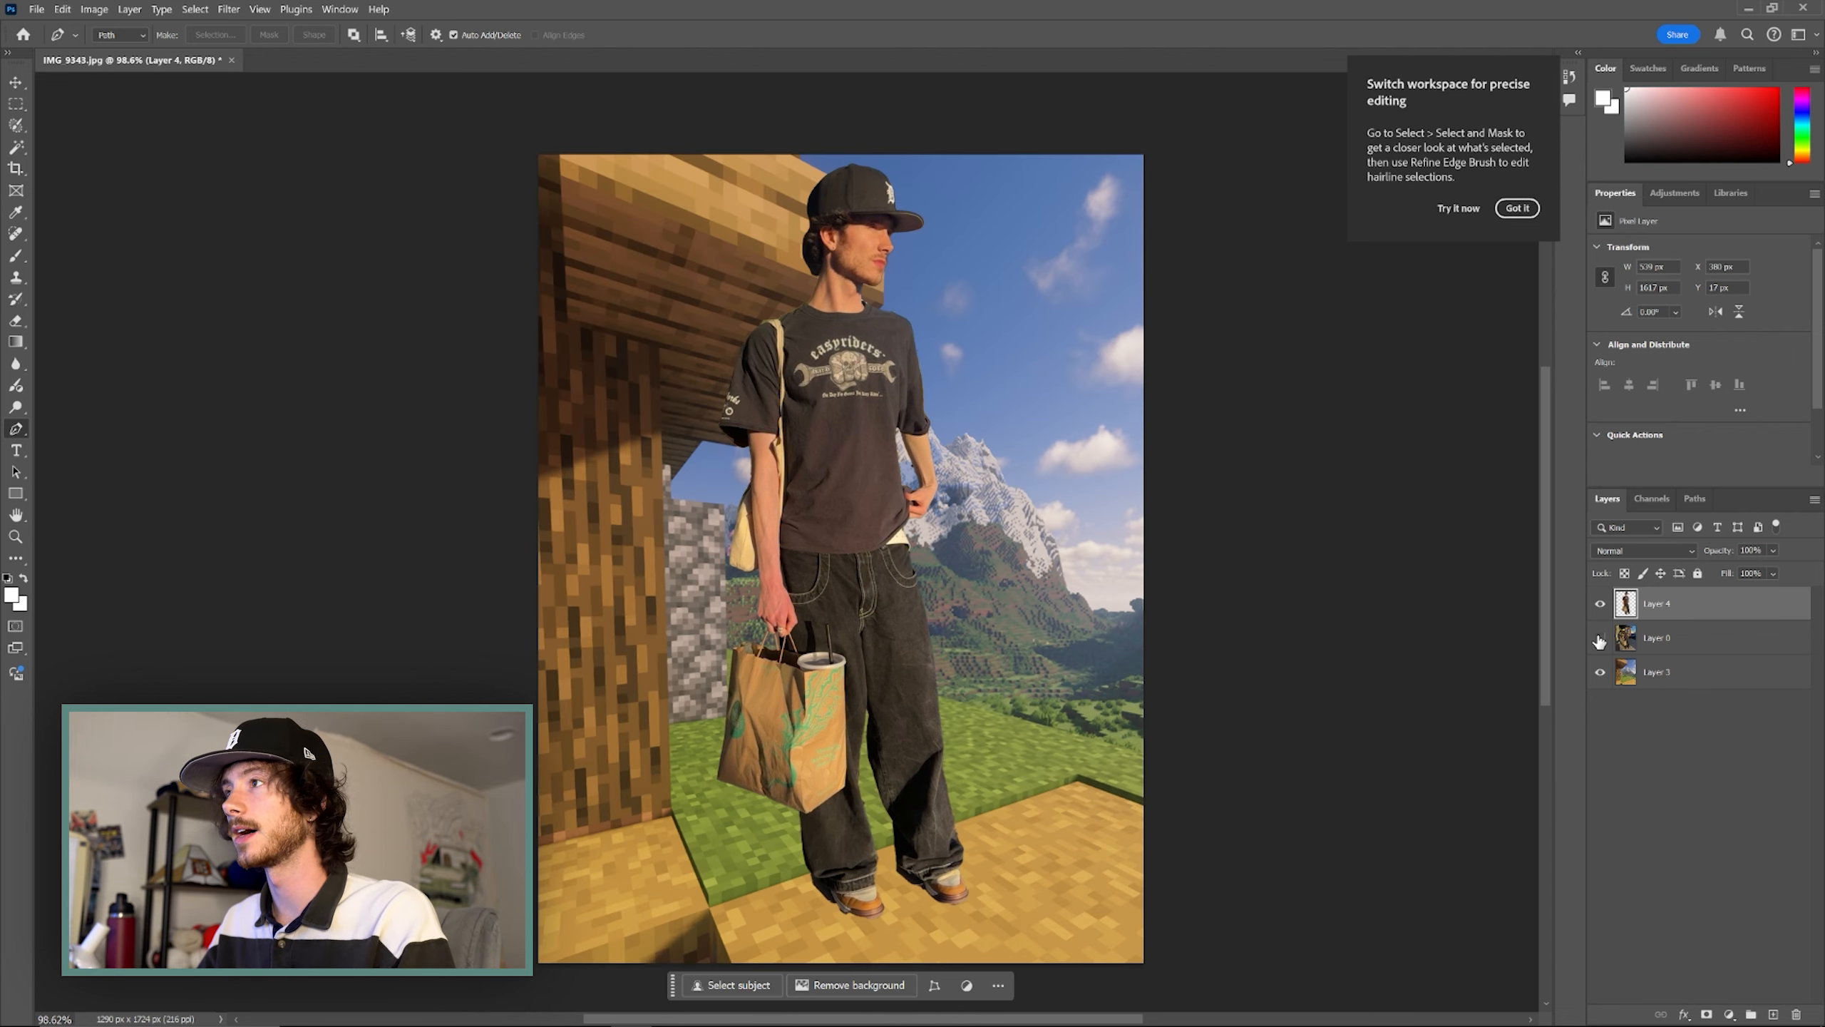
Scale down the cut-out person on Layer 4 with Free Transform
key("ctrl+t")
left_click_drag(842, 162, 855, 400)
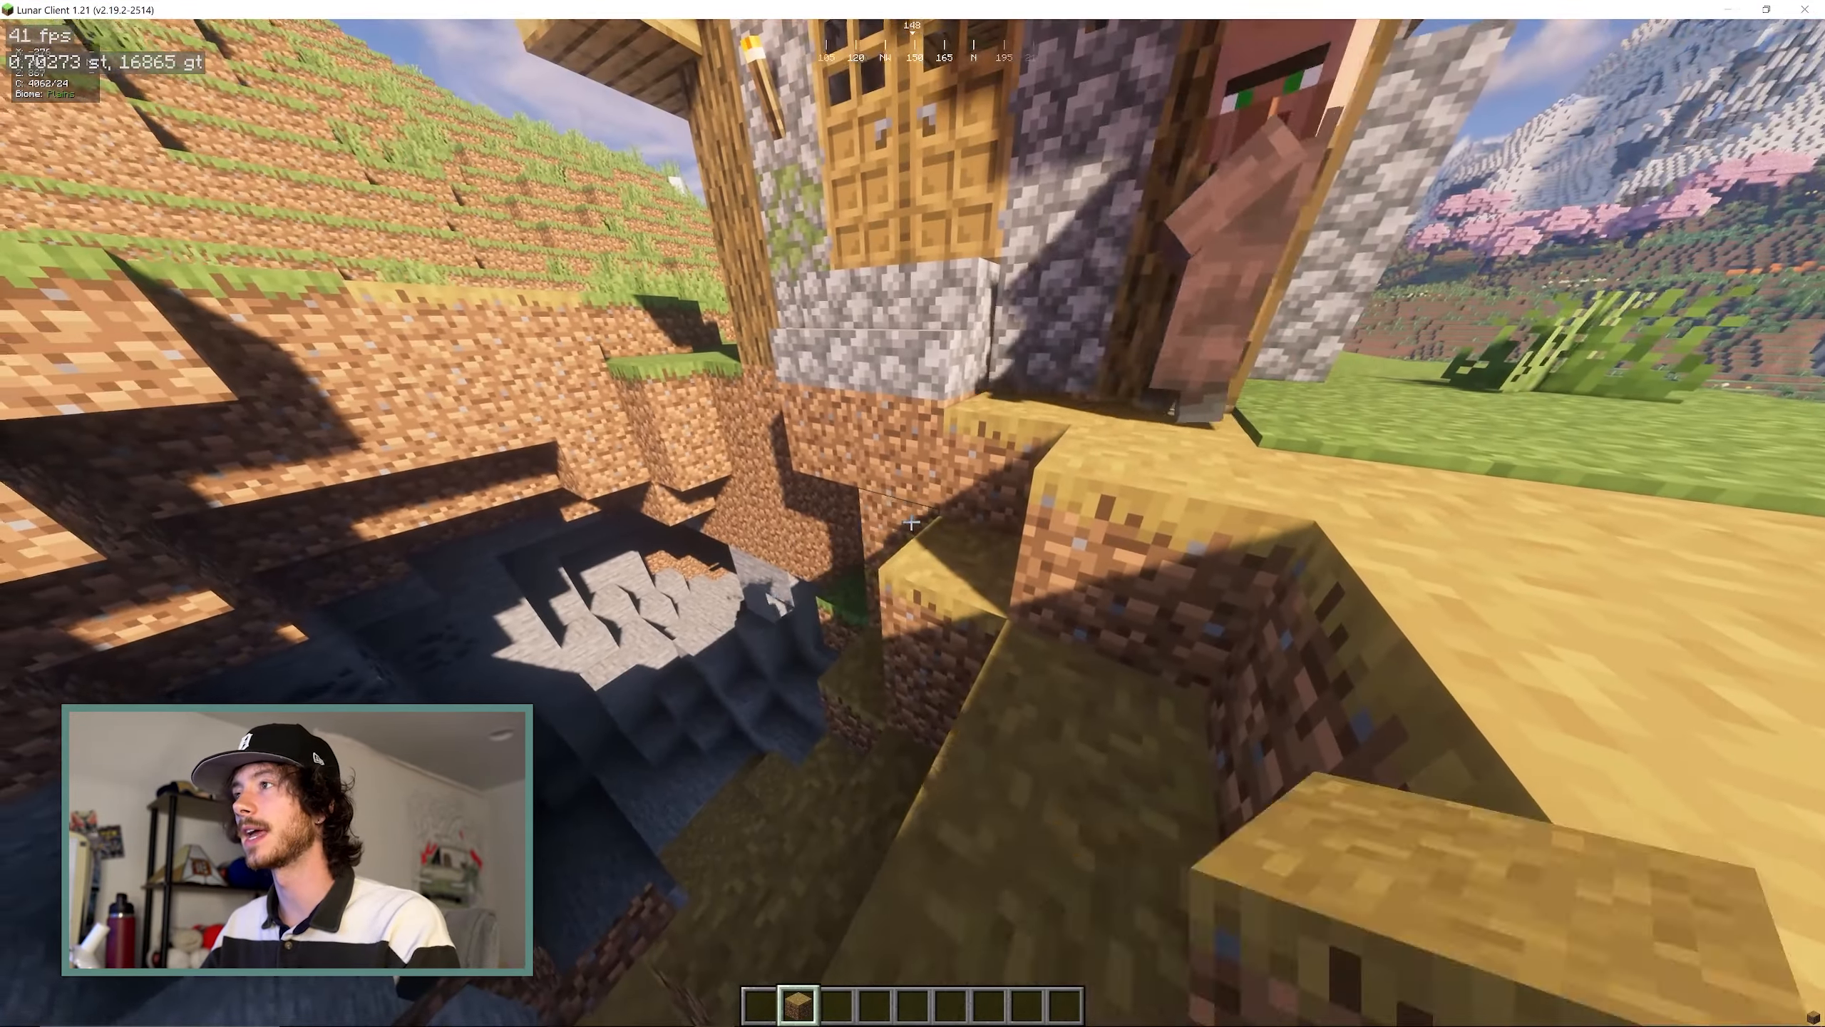
In Minecraft, place blocks to extend the ground in front of the village house
right_click(912, 522)
right_click(911, 522)
right_click(912, 522)
right_click(911, 521)
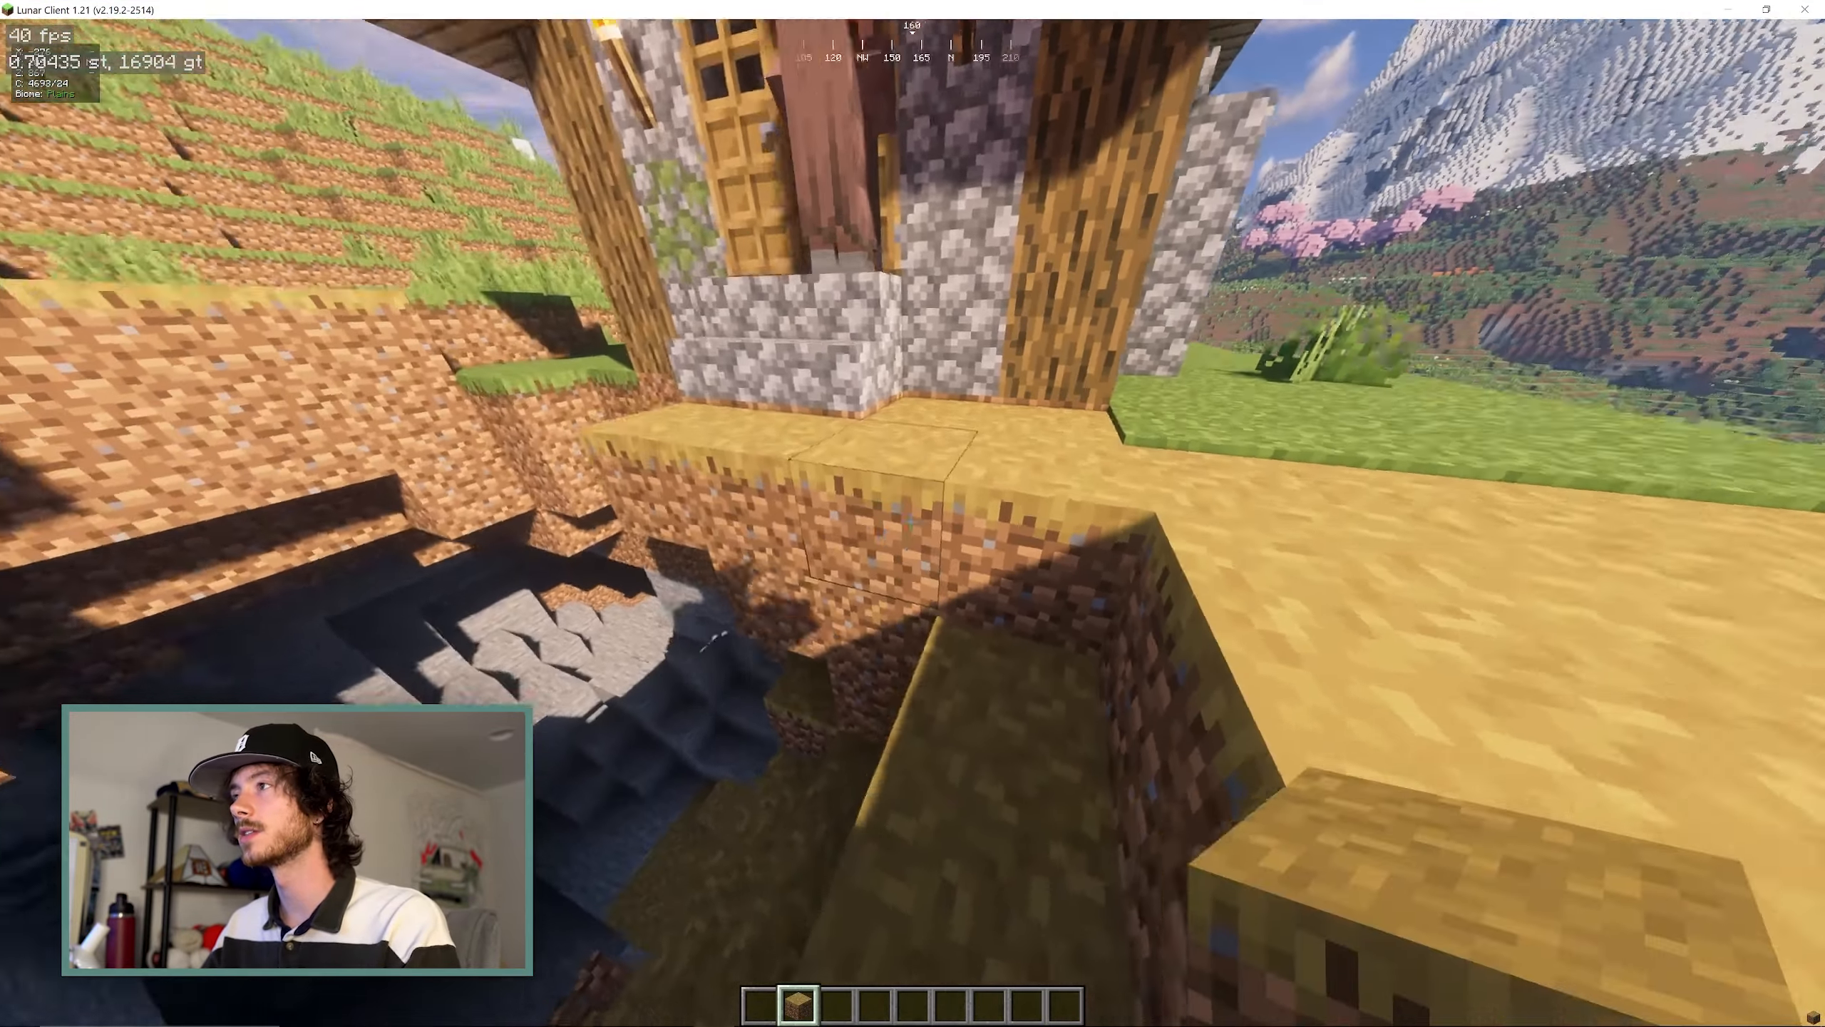
Hide the game HUD, frame the house door with the mountain behind, and open the captured screenshot from the chat
key("F1")
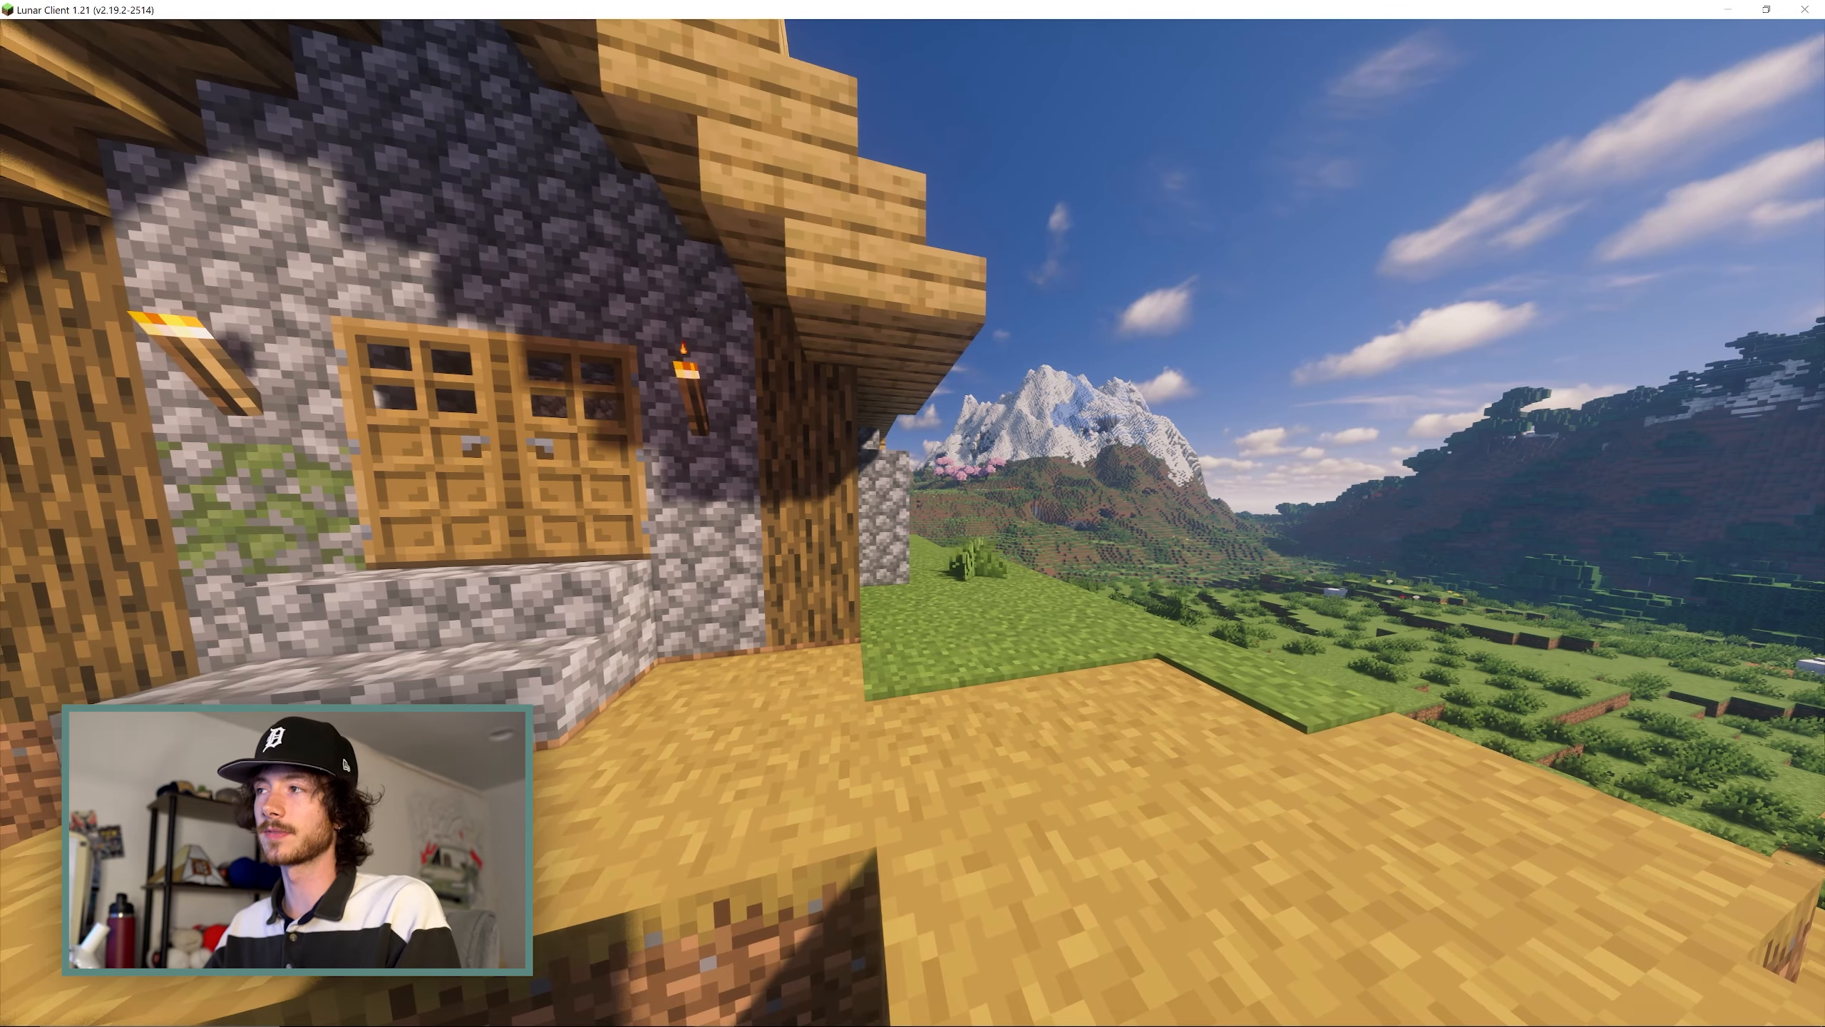
key("a")
key("a")
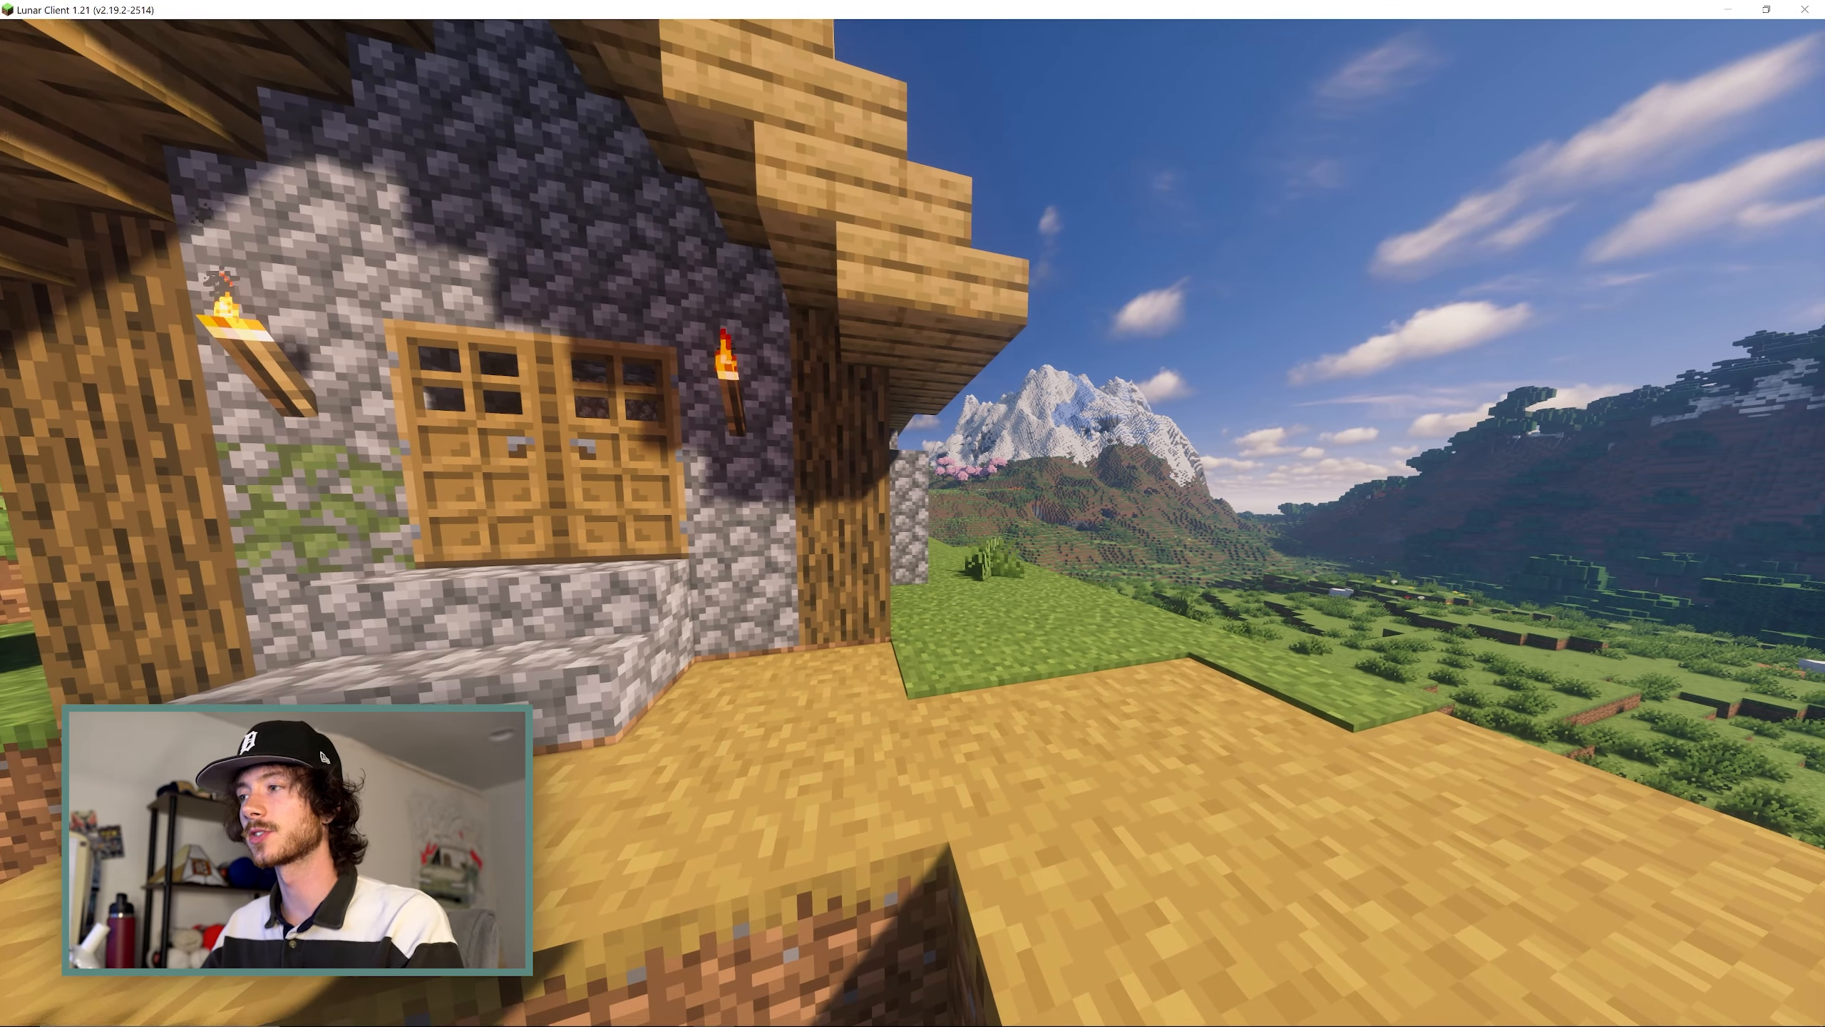
key("t")
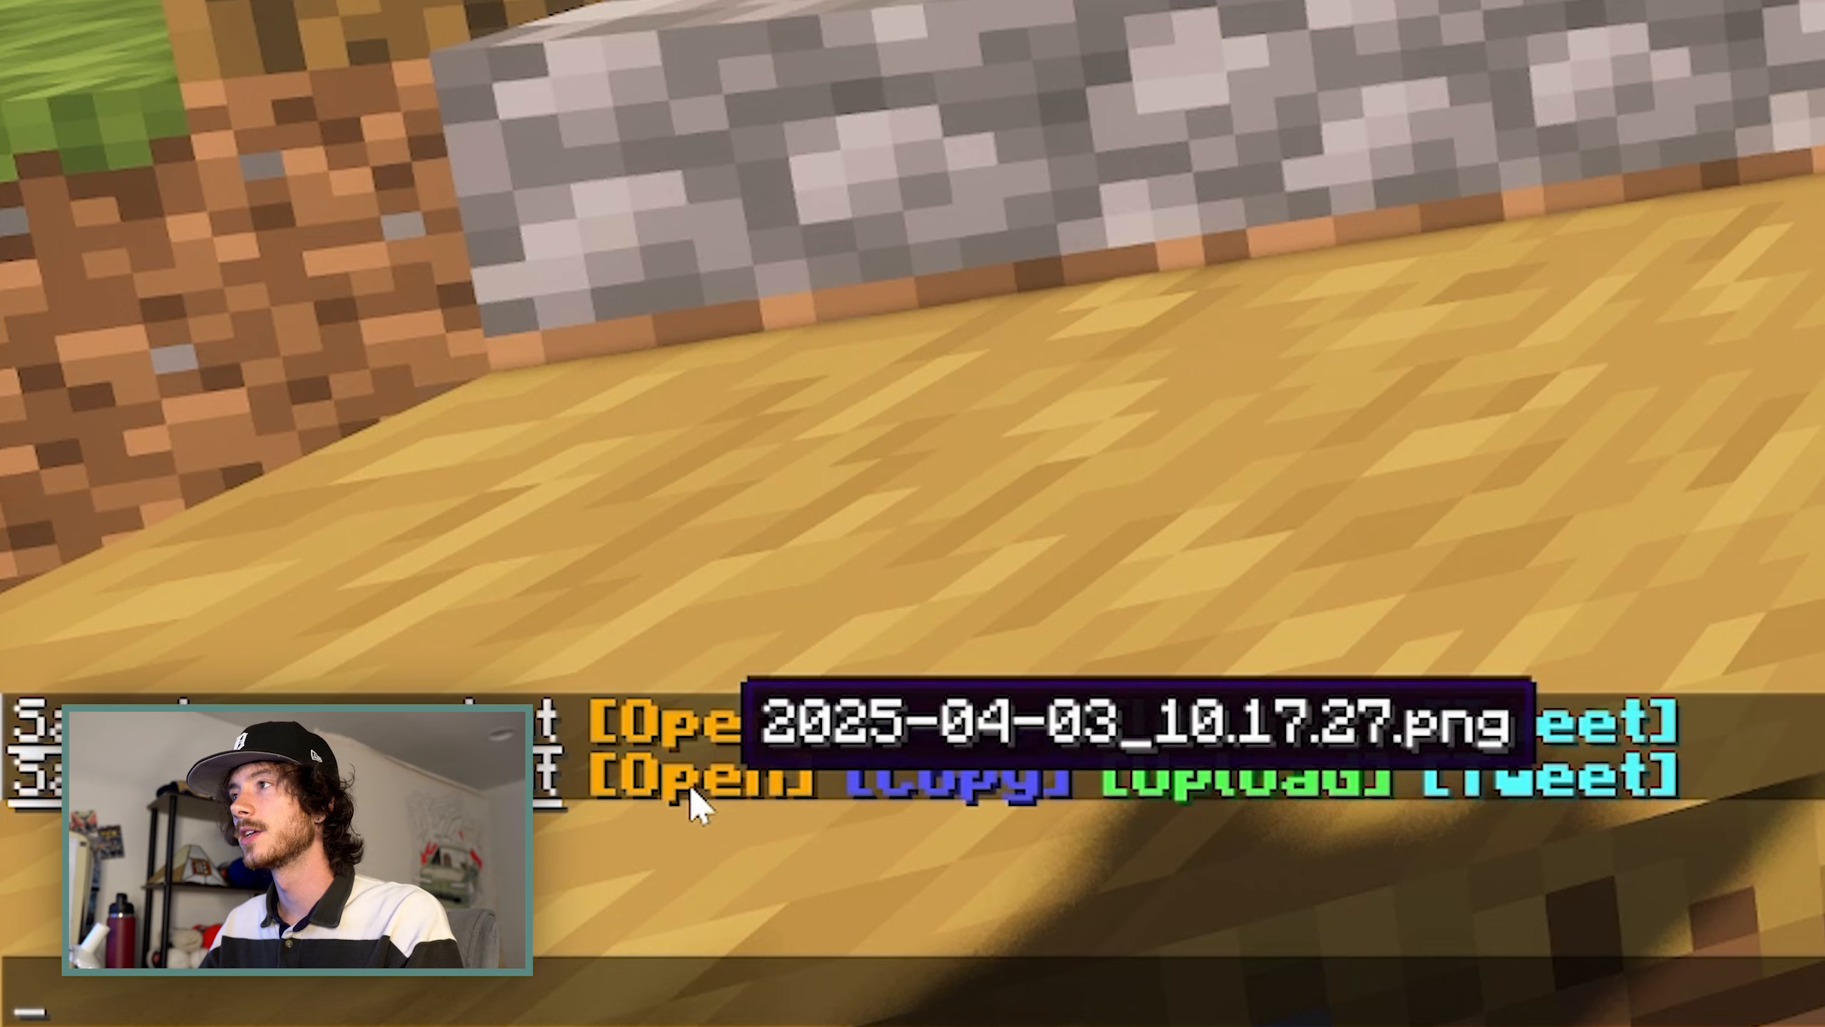
left_click(691, 790)
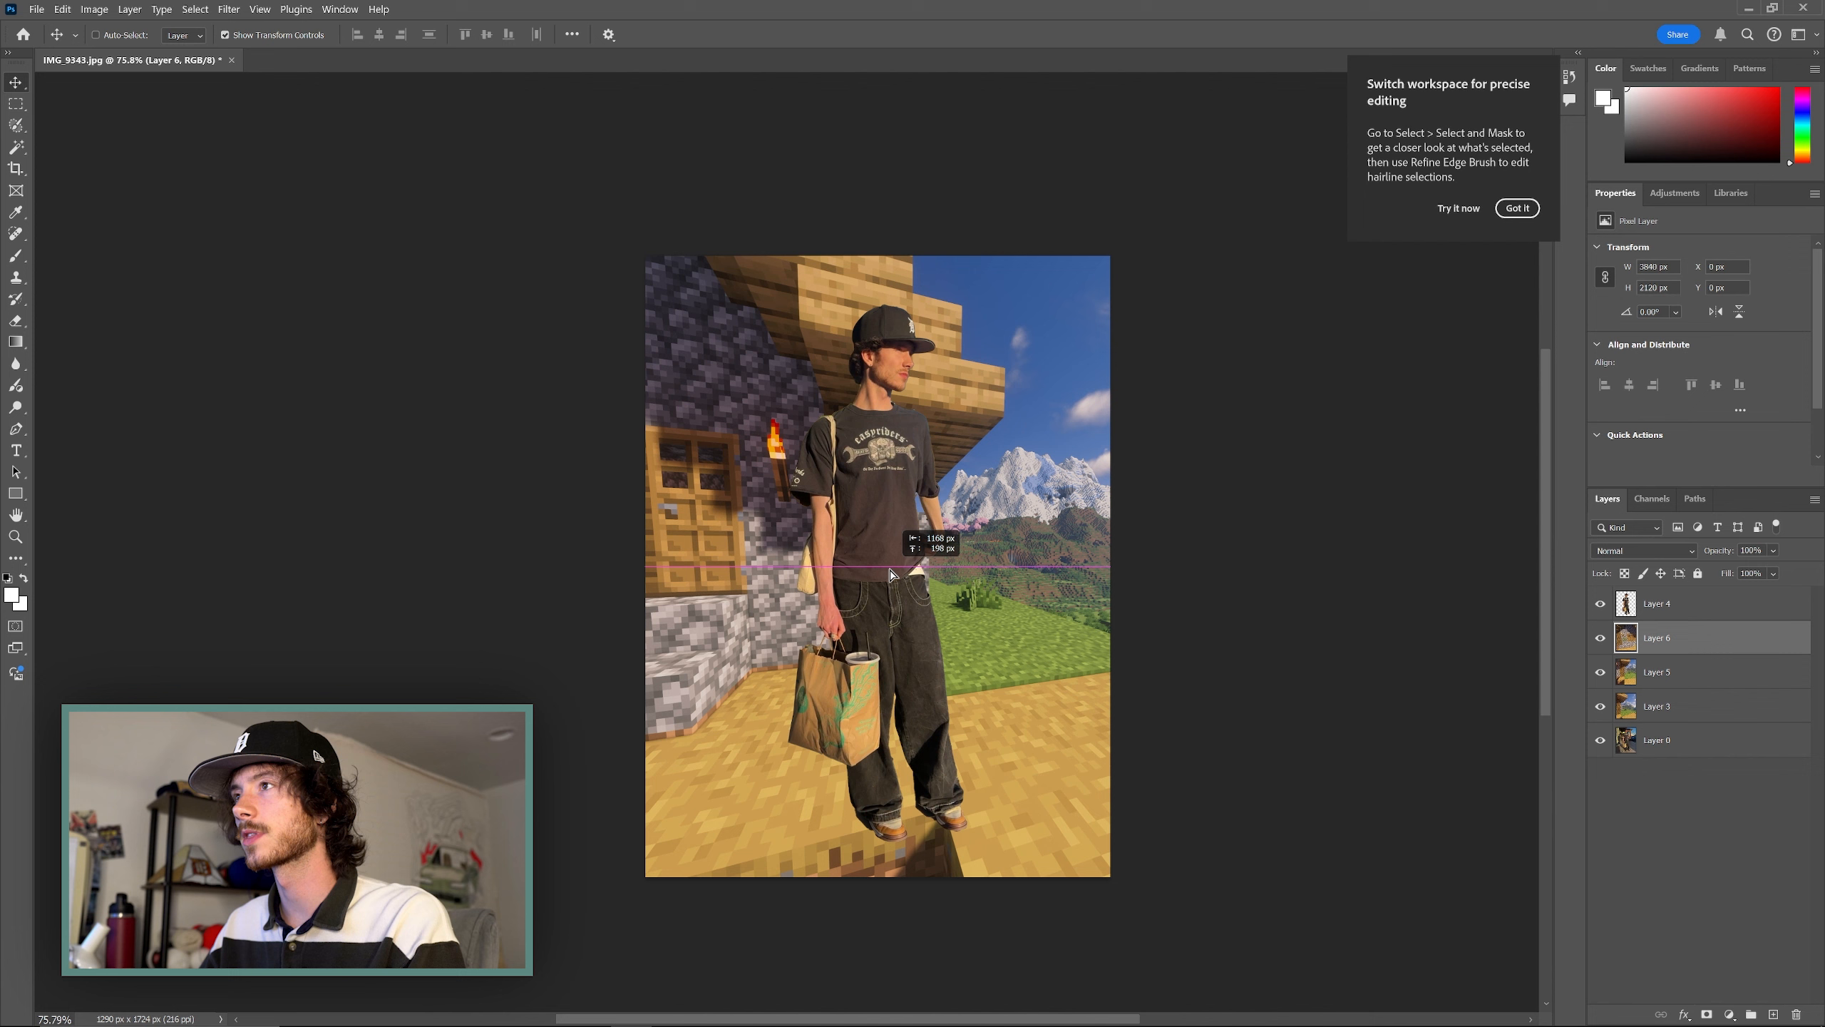
In Photoshop, position the Minecraft screenshot behind the cut-out person and dismiss the workspace tip
left_click_drag(890, 574, 929, 595)
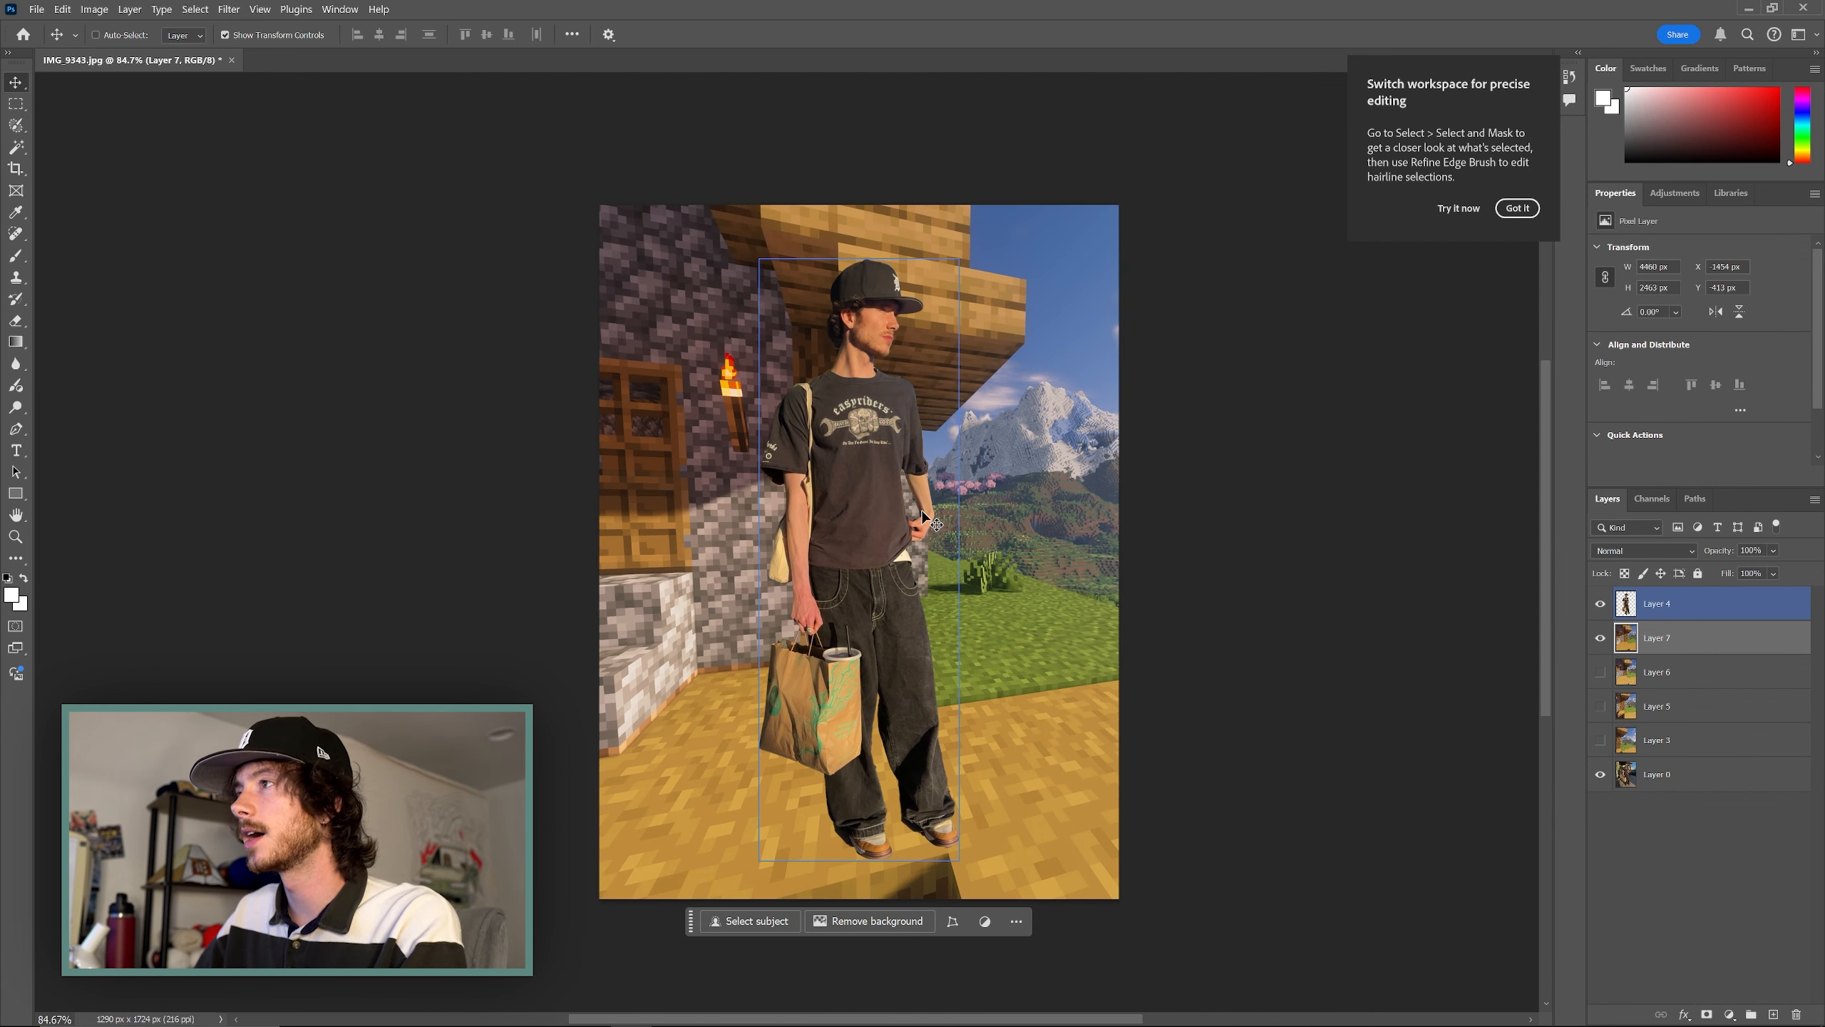
left_click(1518, 209)
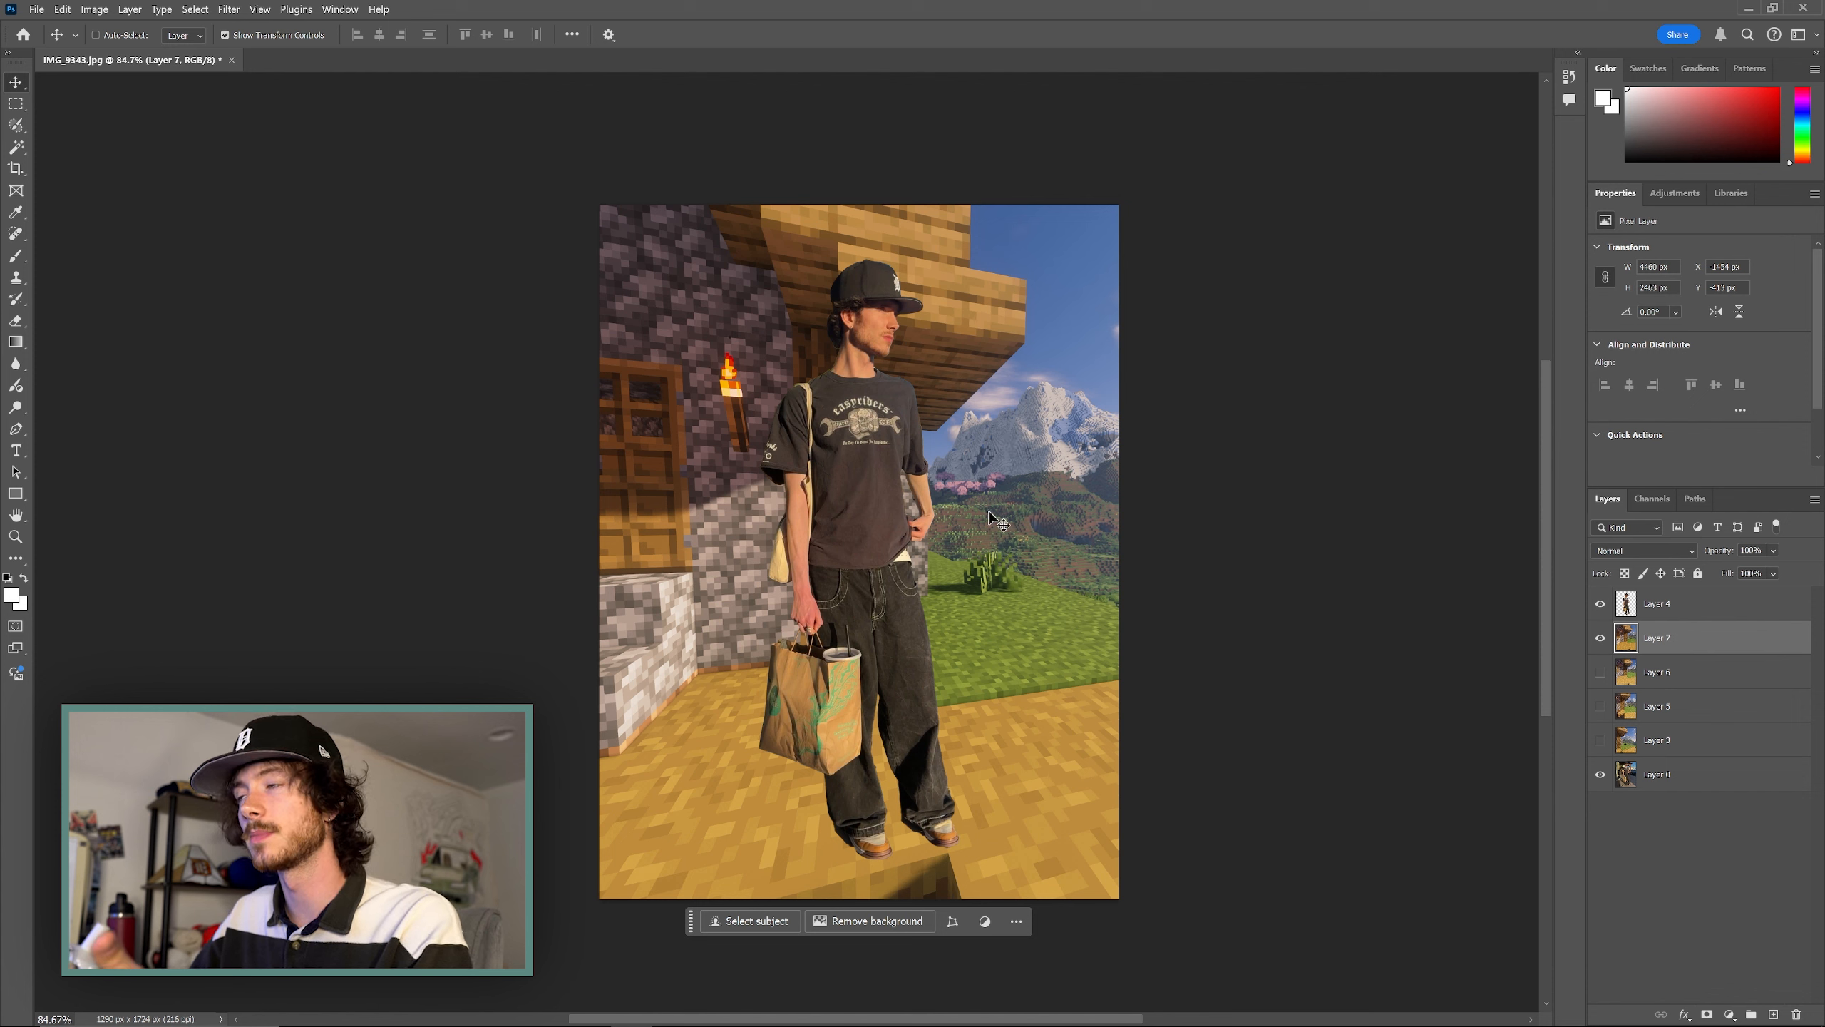
Clip a new blank layer to the cut-out person on Layer 4 and add a Brightness/Contrast adjustment layer above it
left_click(1698, 611)
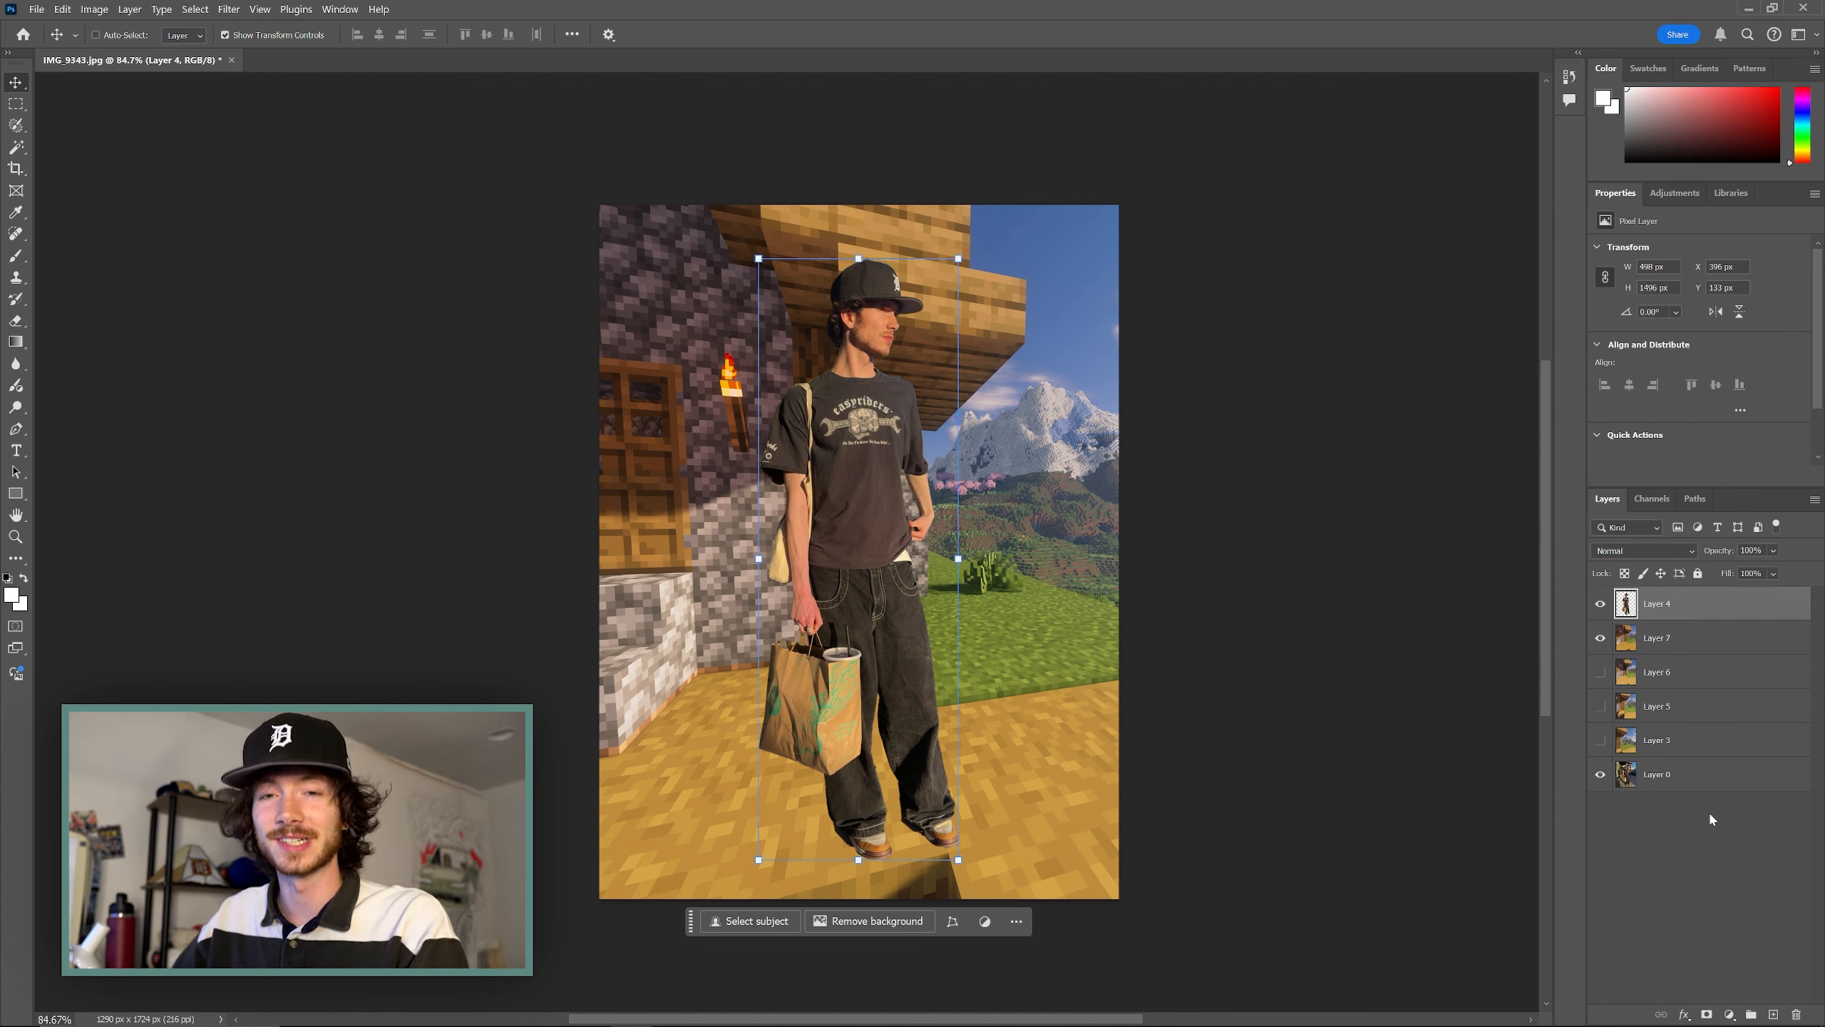
right_click(1697, 604)
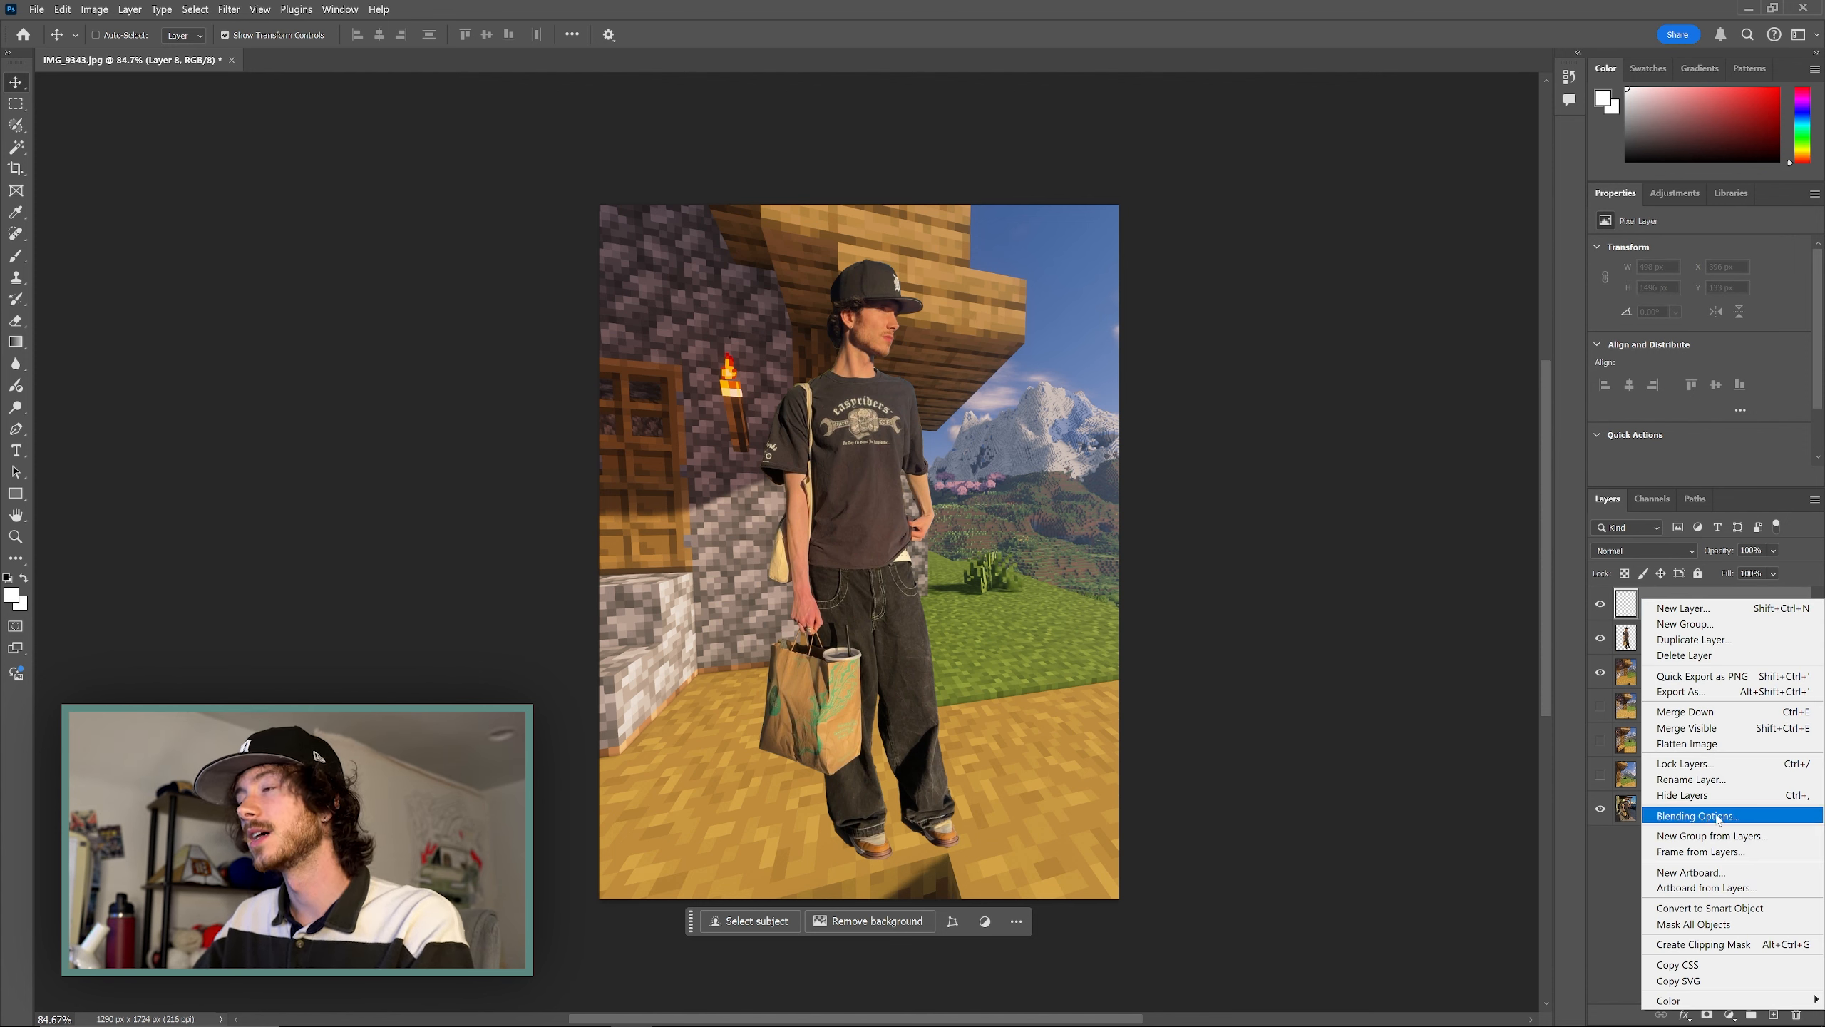
left_click(1703, 943)
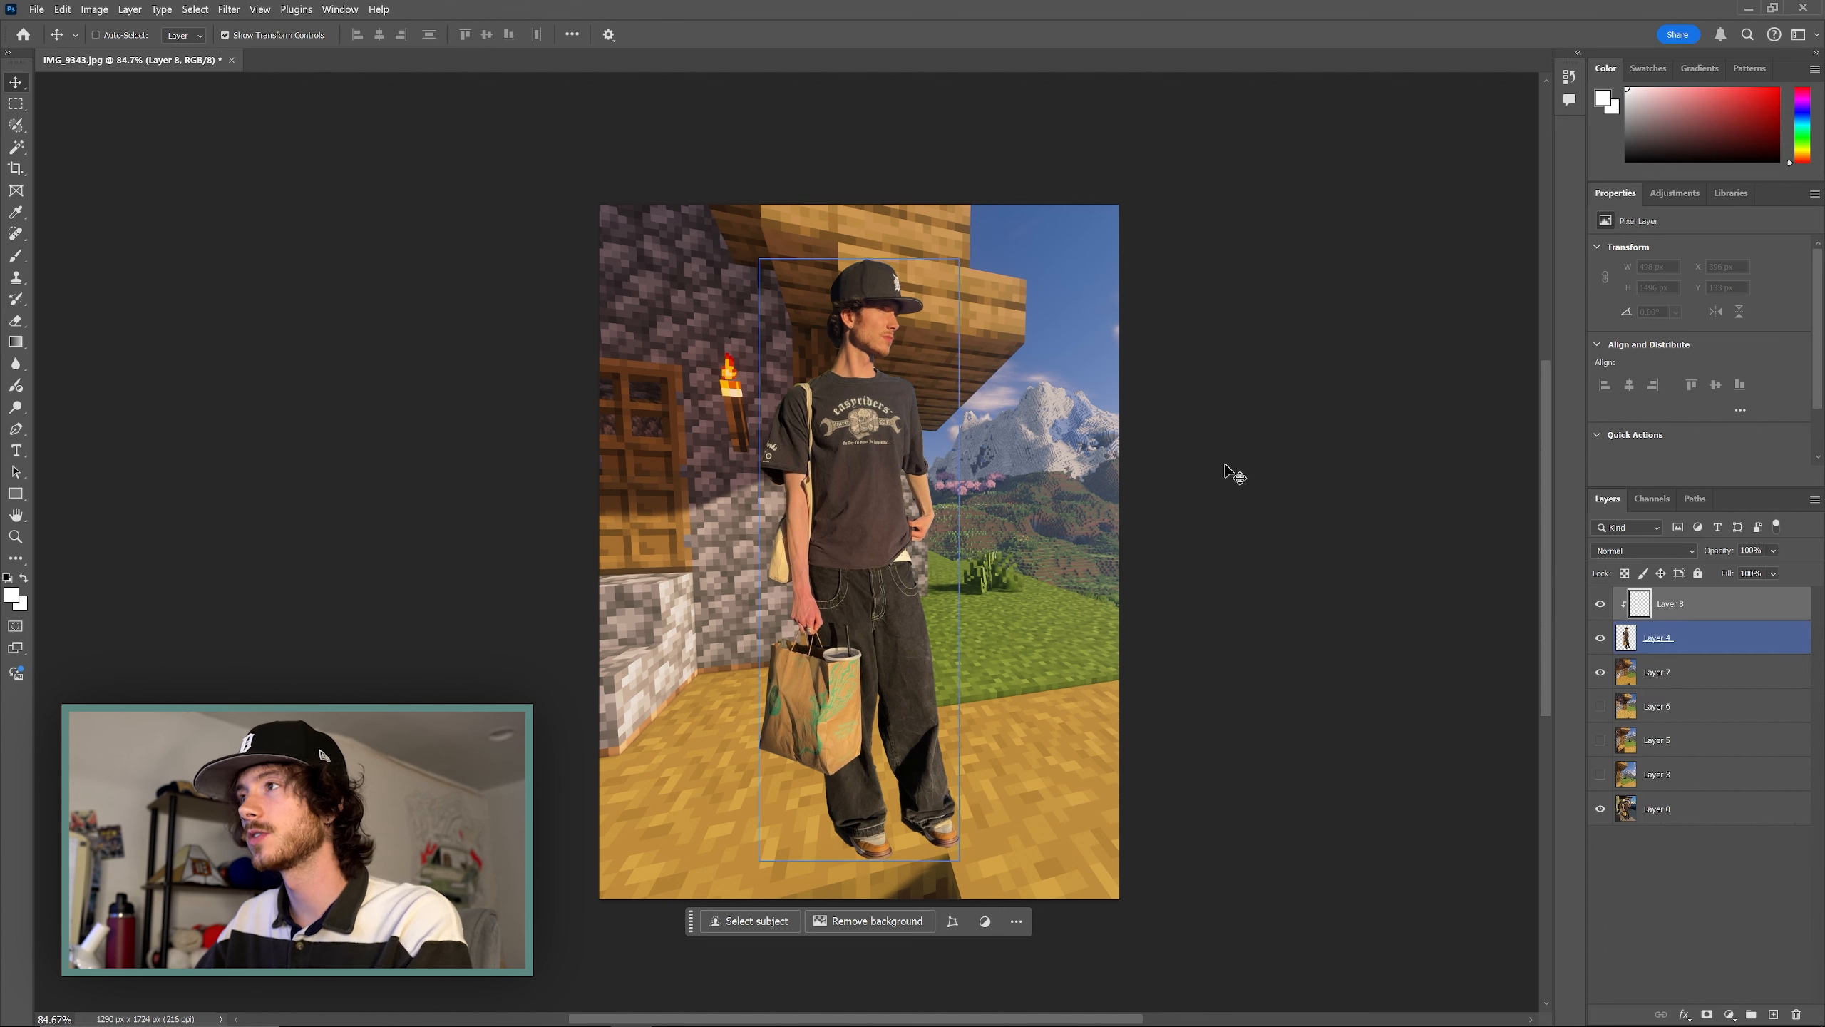
left_click(1732, 1014)
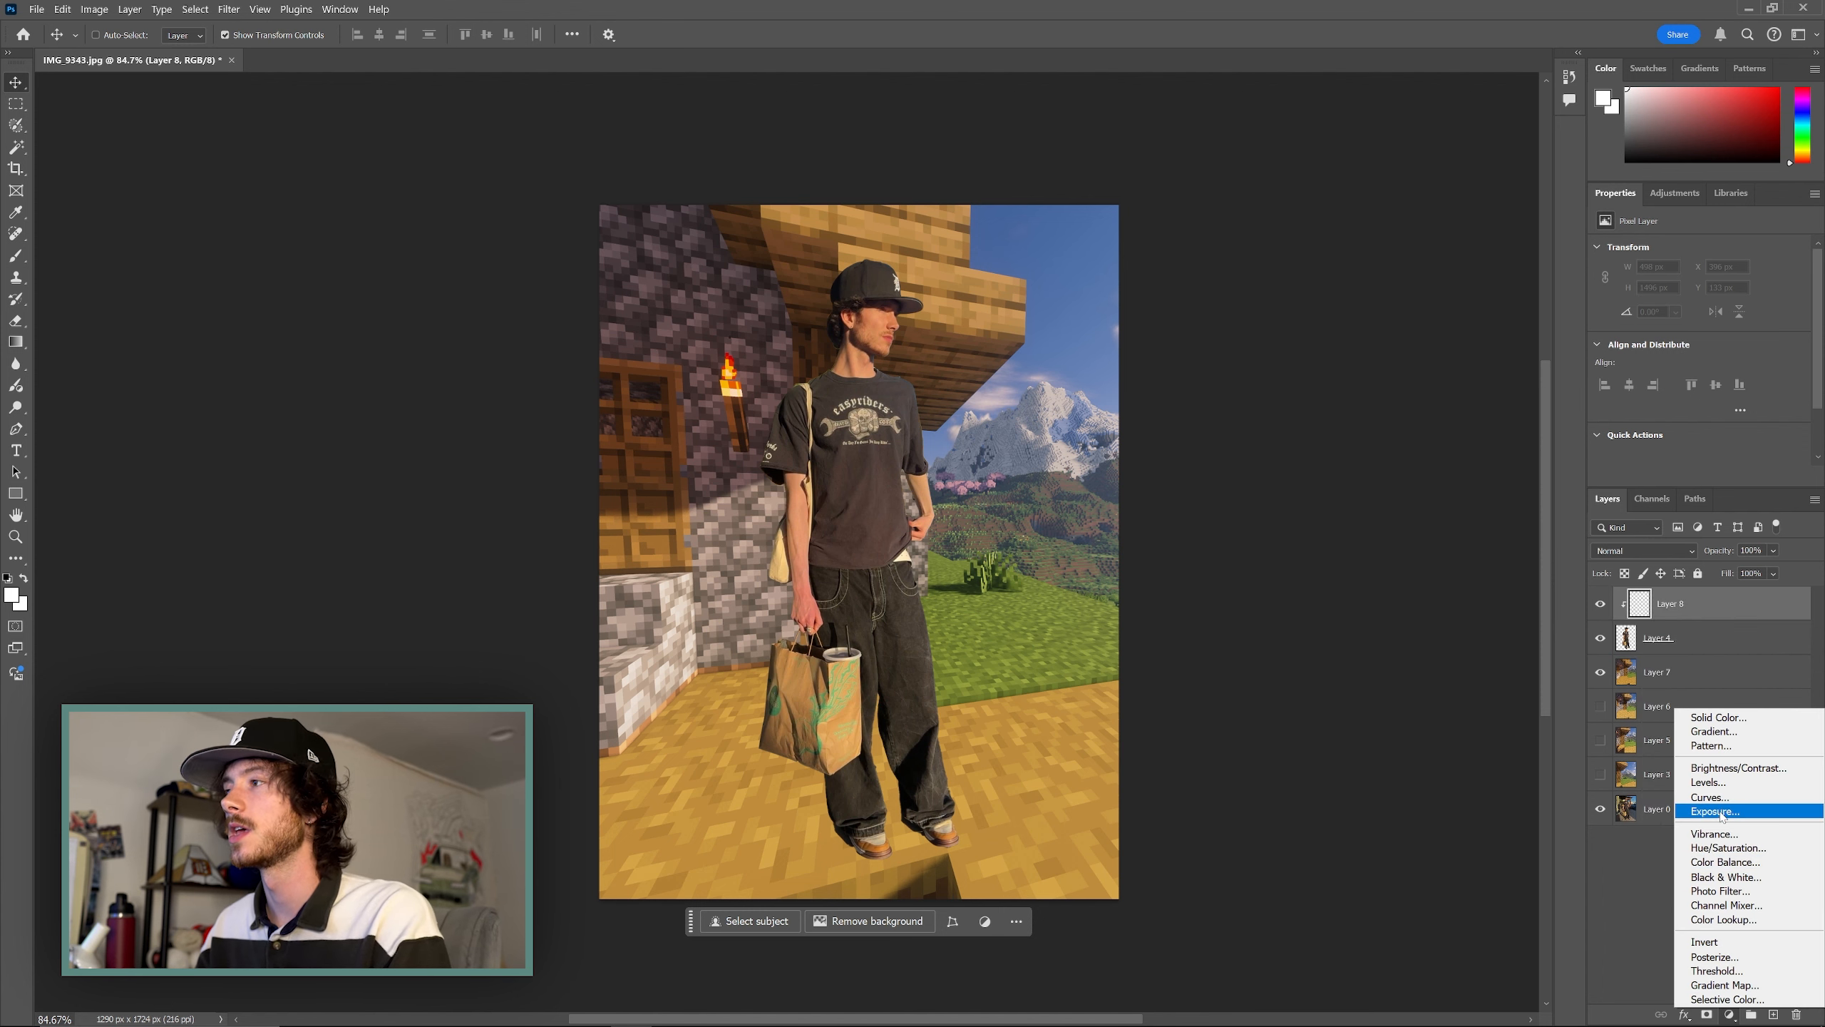
left_click(1739, 767)
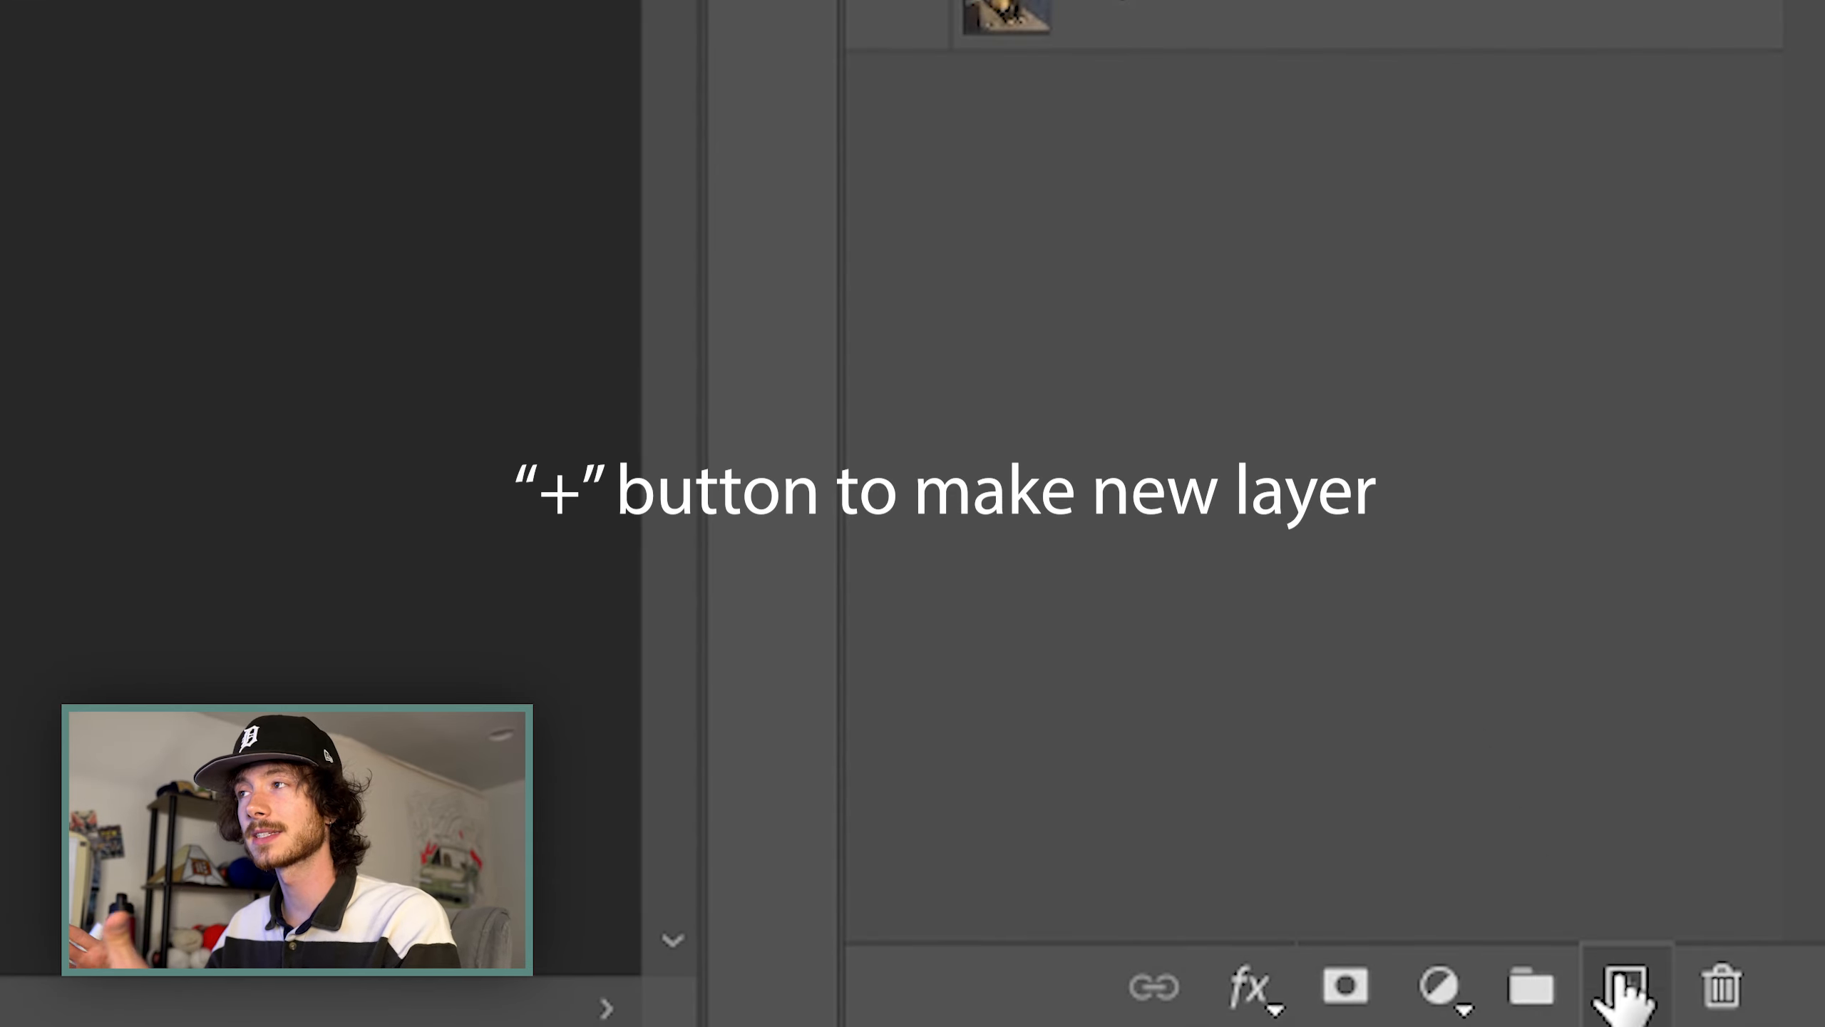
Create a blank layer above the cut-out person and turn it into a clipping mask
left_click(1774, 1014)
right_click(1545, 144)
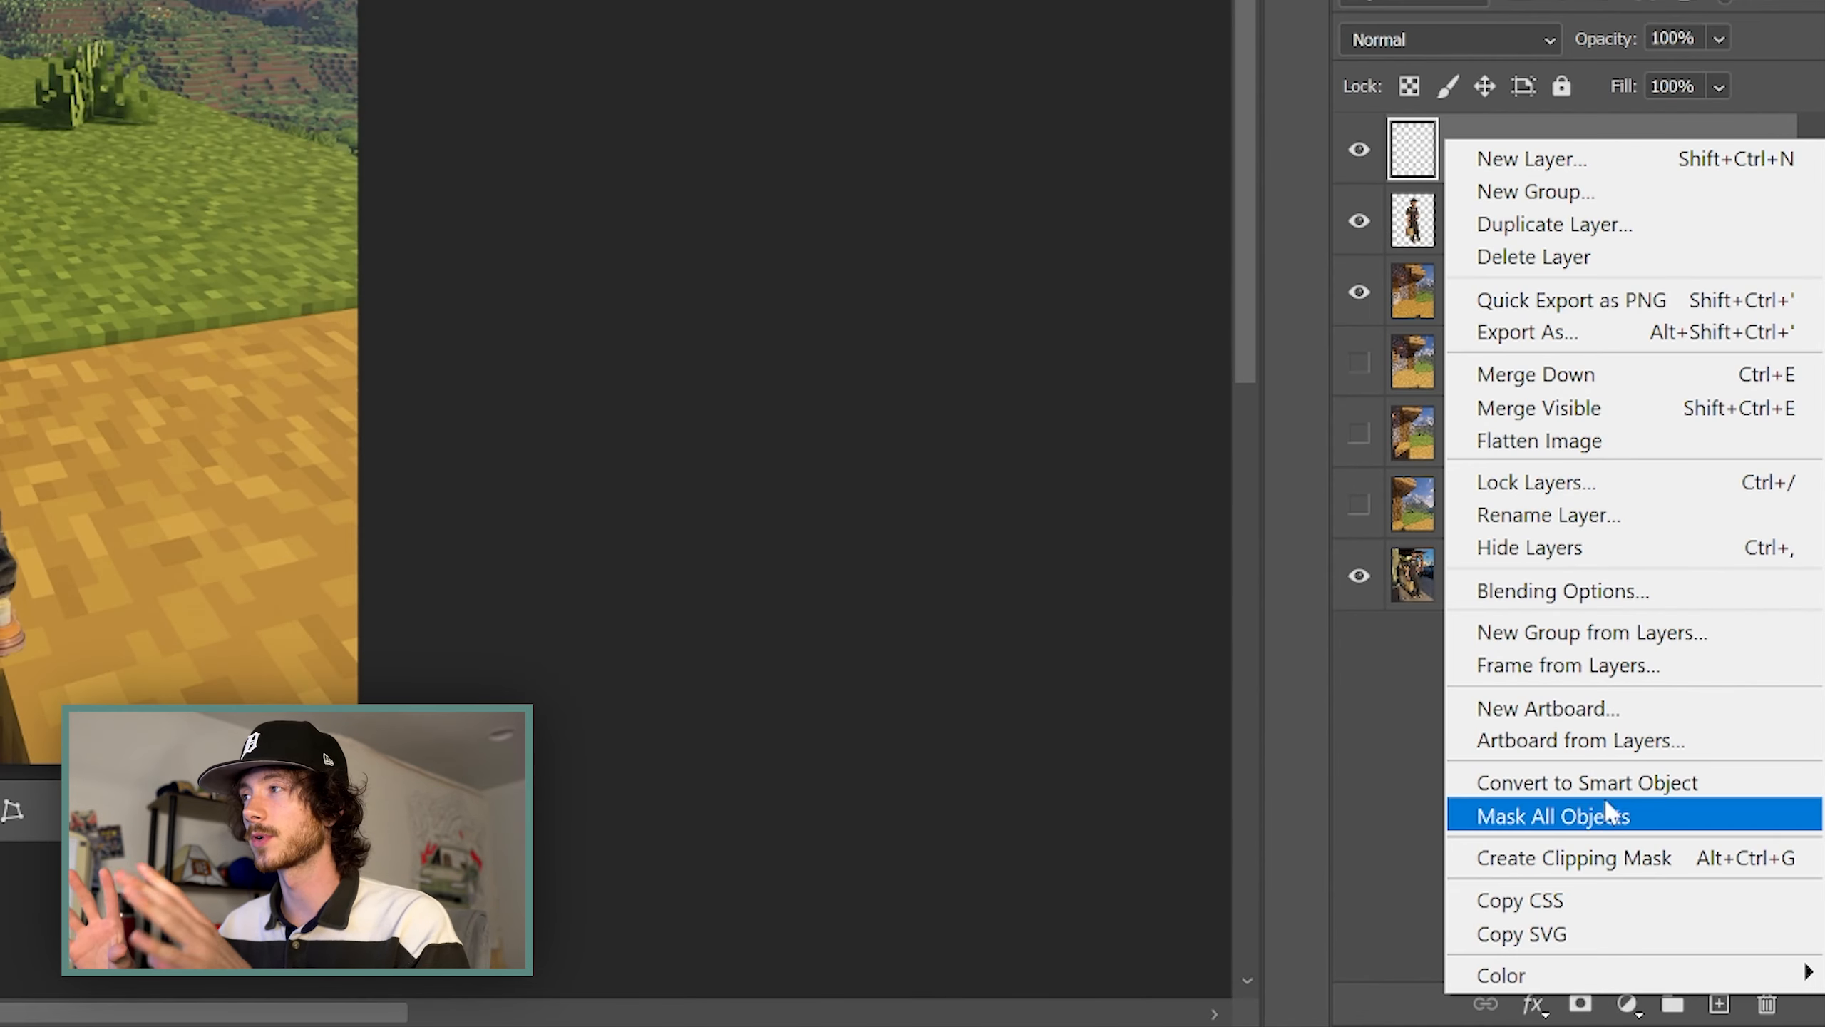
left_click(1606, 860)
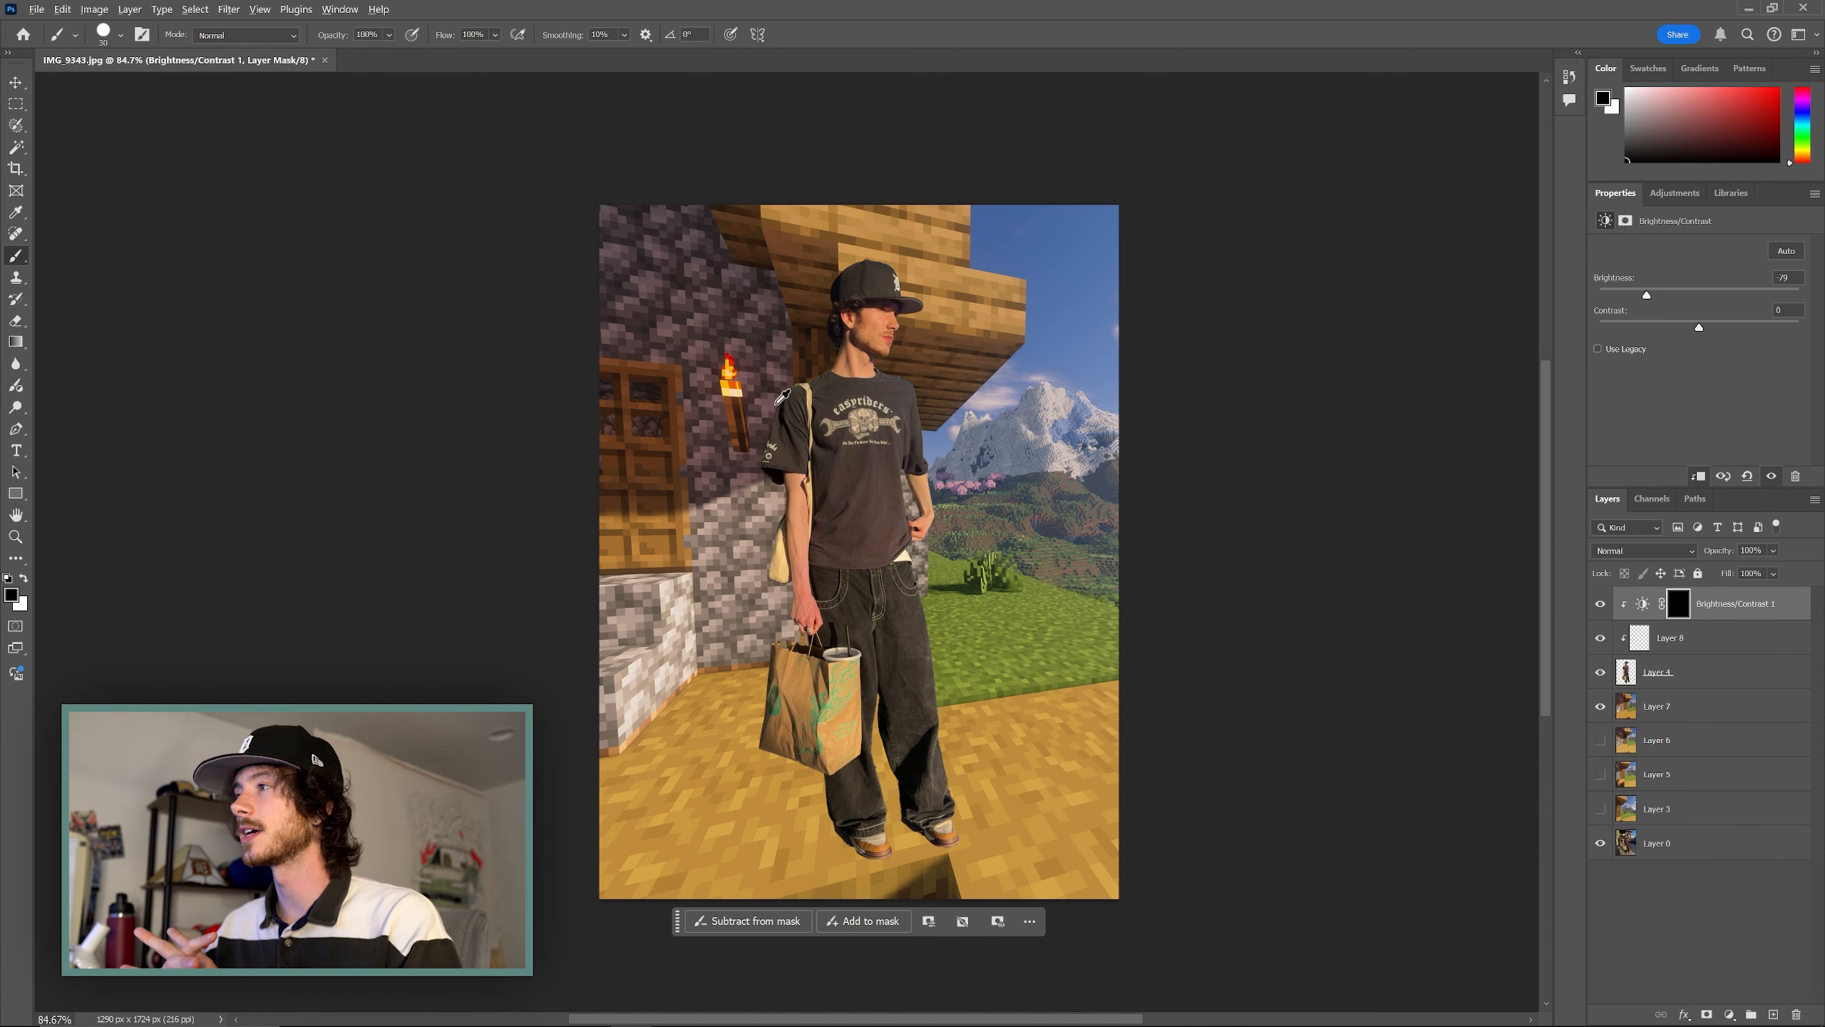
Lower the person's Brightness/Contrast adjustment to a brightness of -79 and clip it to the layer below
right_click(786, 392)
key("Return")
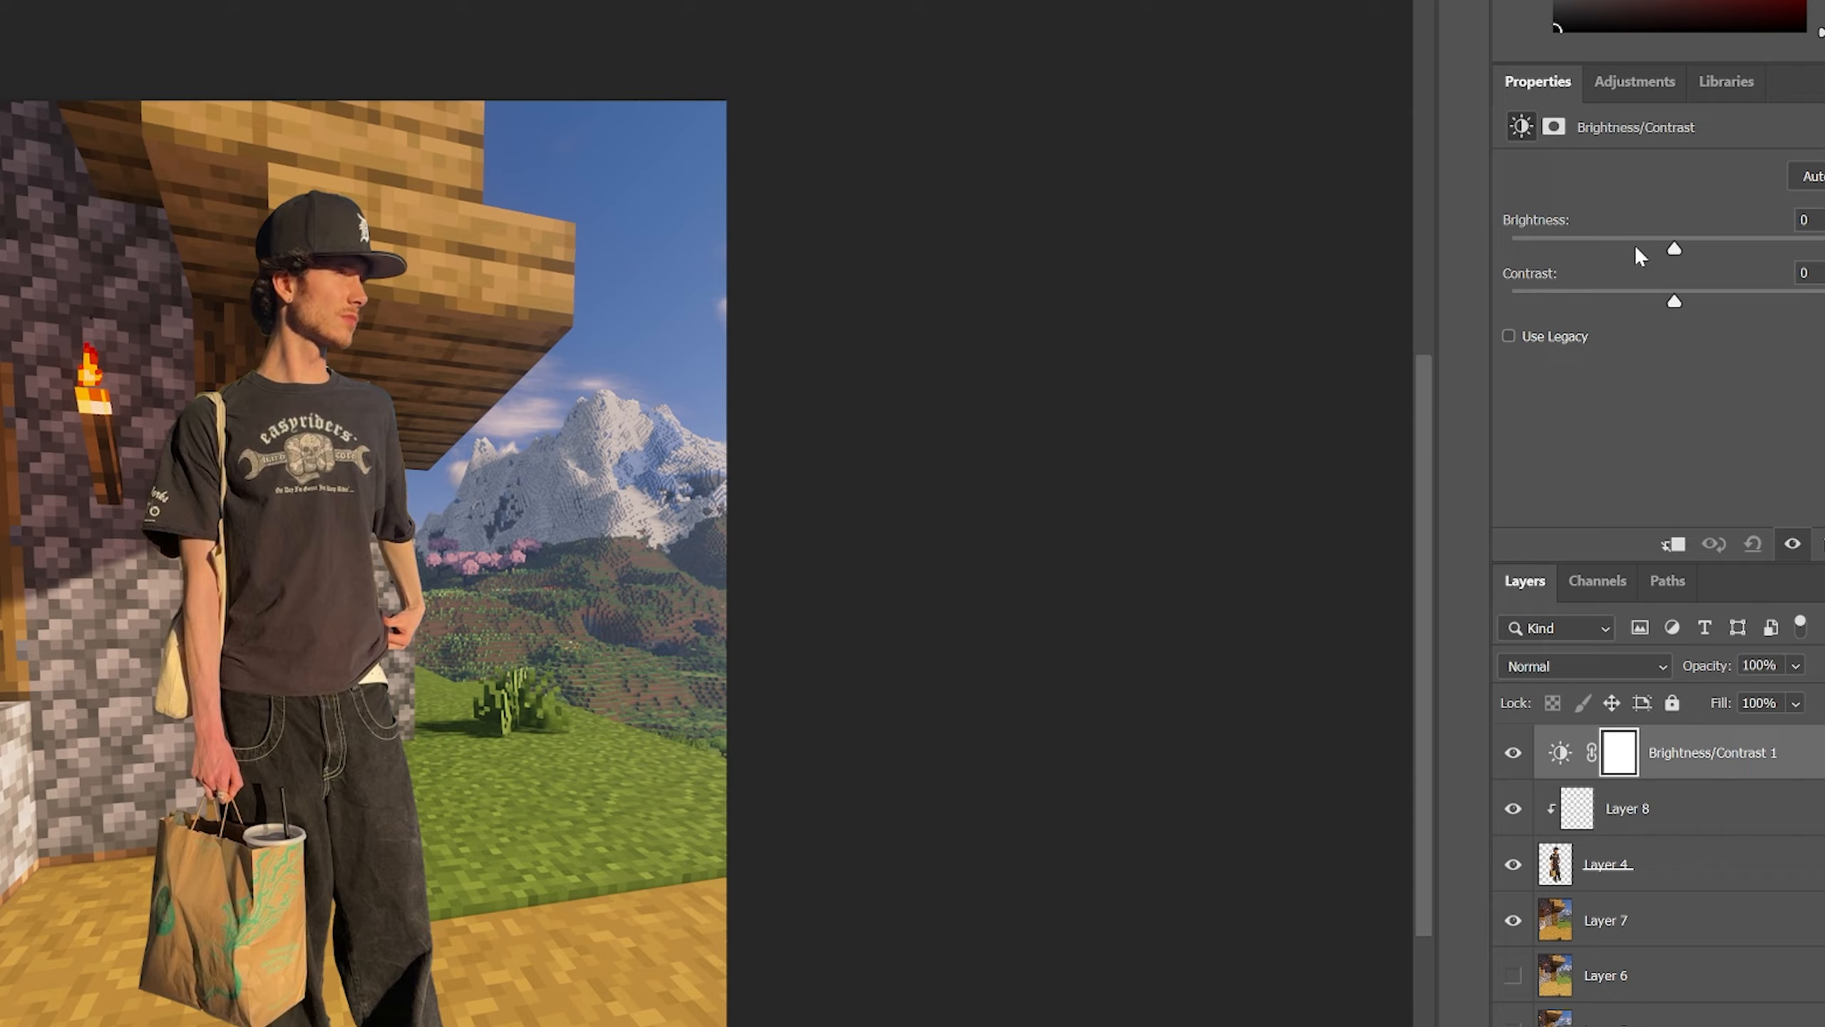
left_click_drag(1699, 293, 1605, 261)
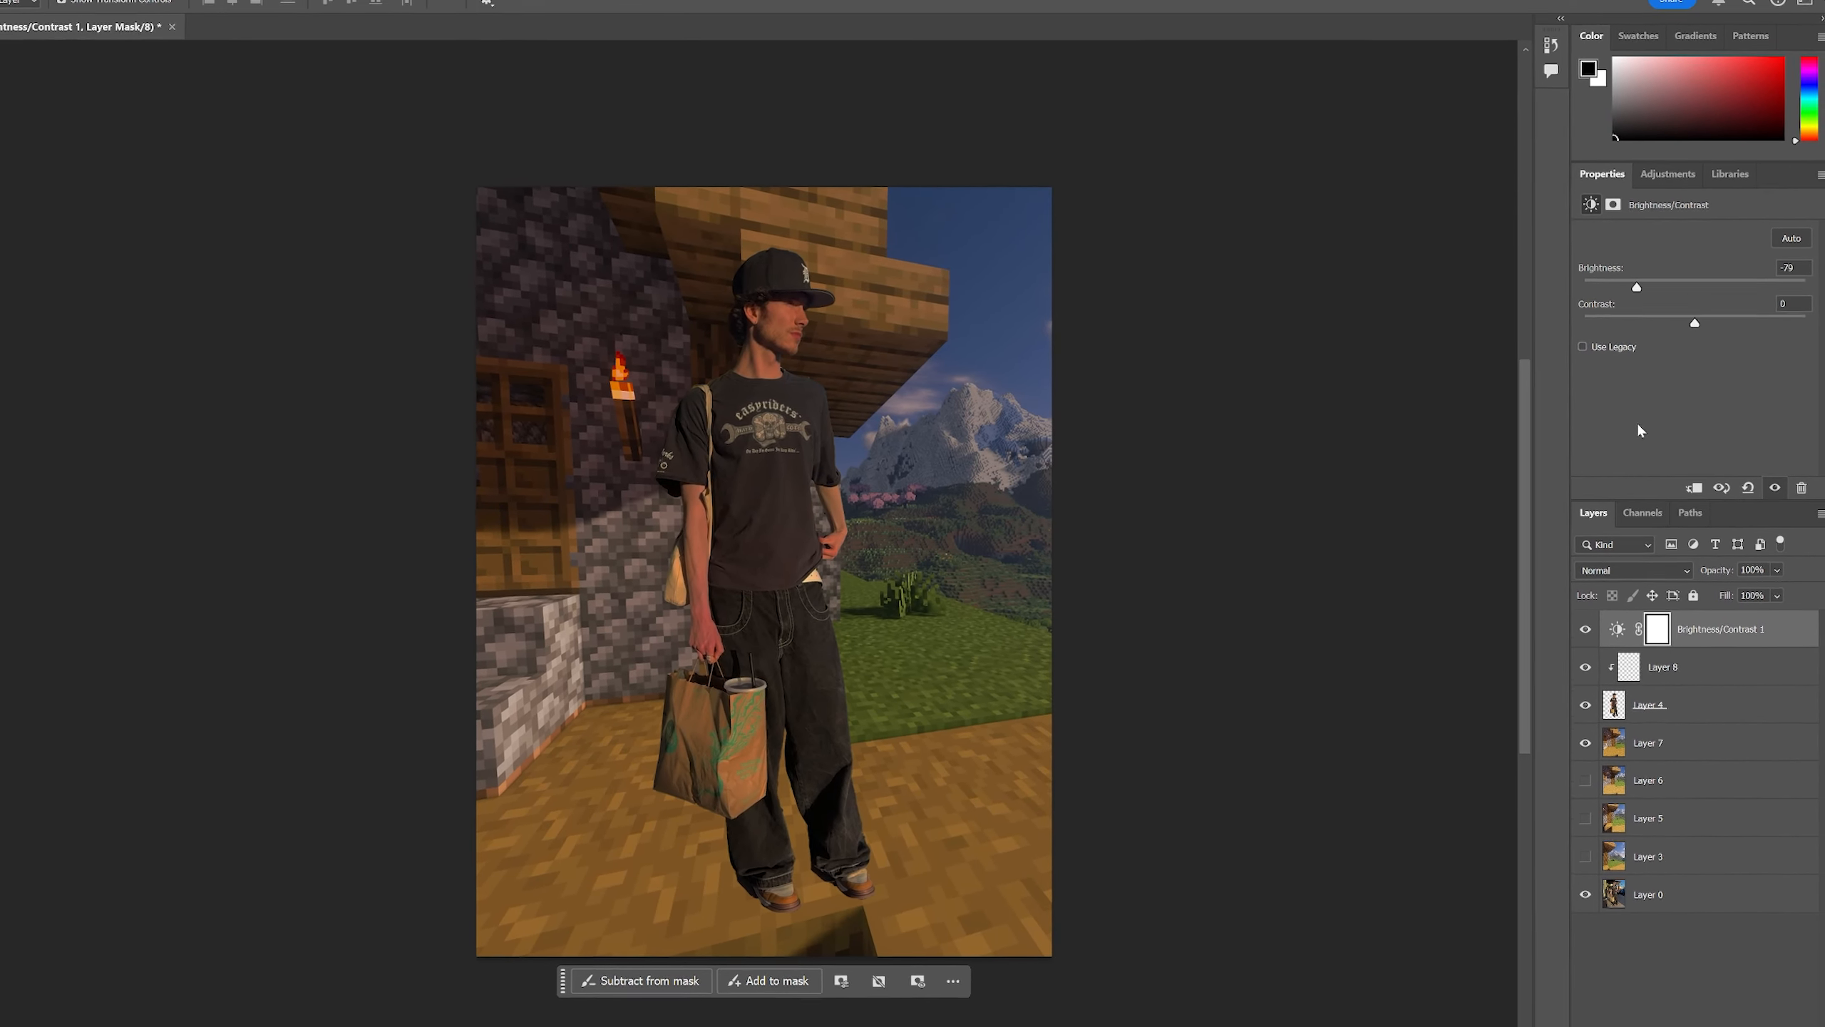
right_click(1635, 629)
left_click(1705, 994)
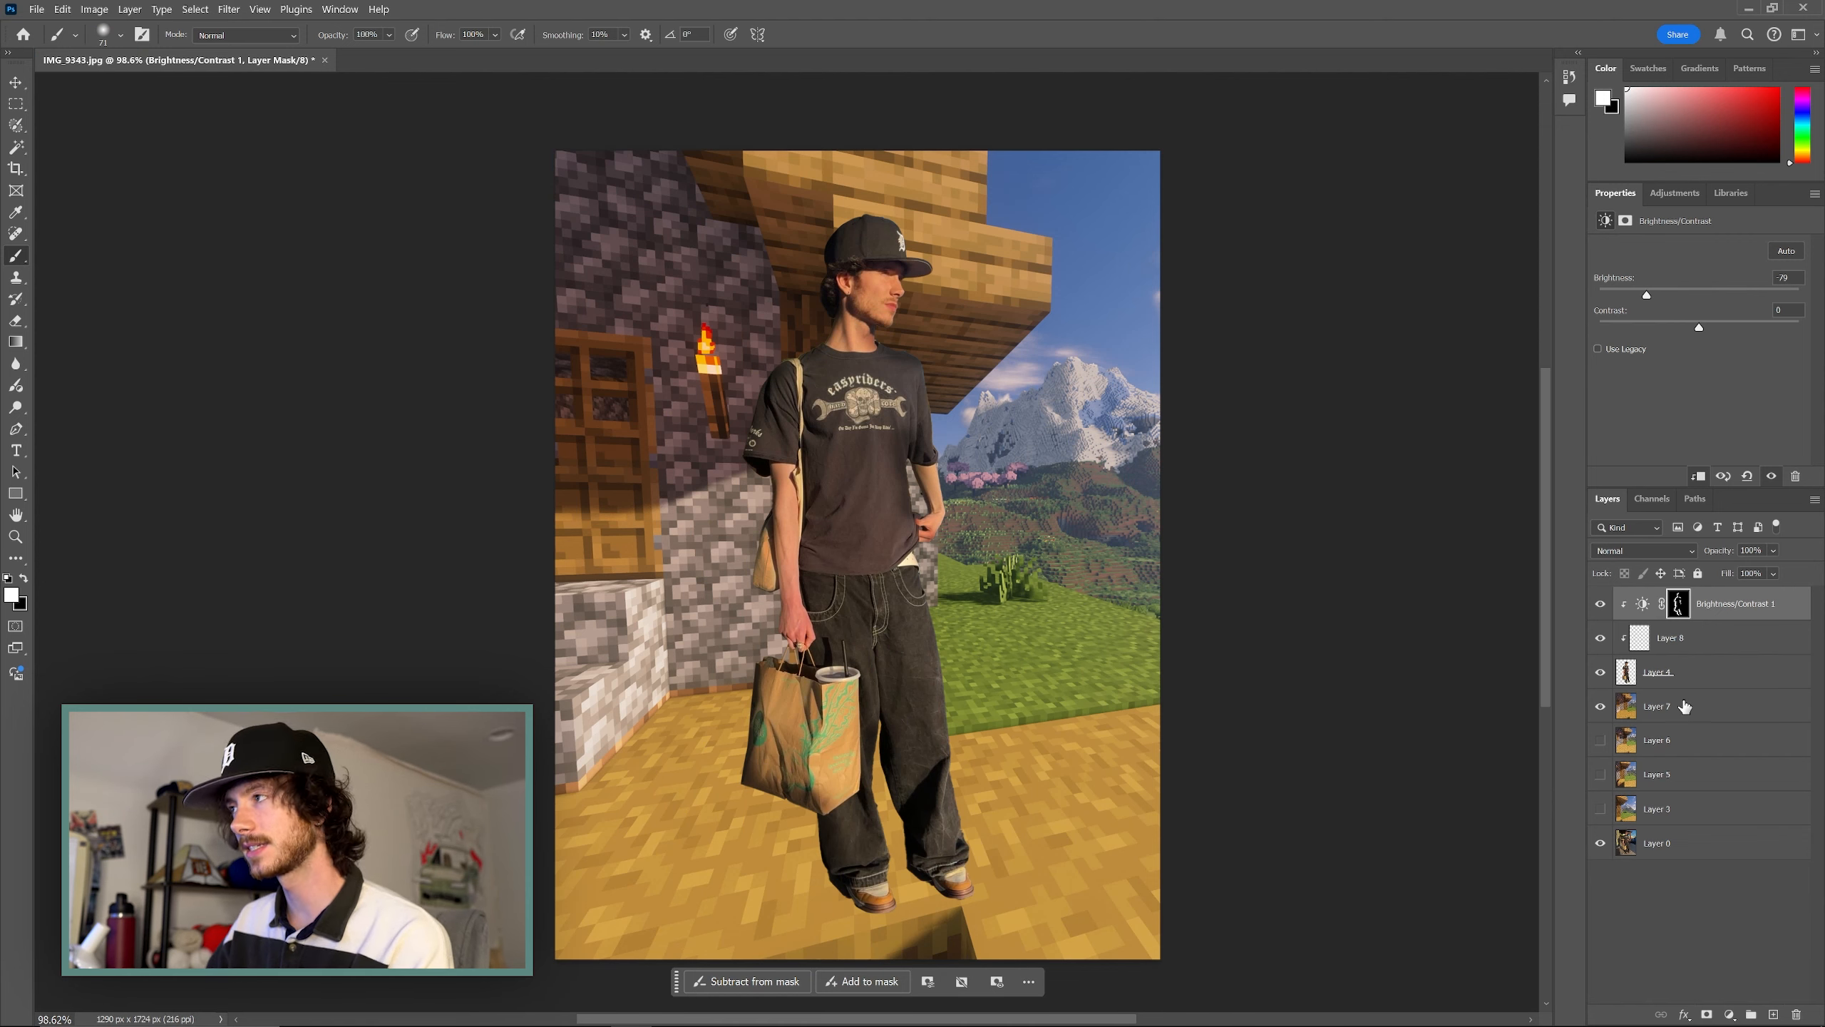
Add a Brightness/Contrast adjustment above the Minecraft background on Layer 7 and clip it to that layer
left_click(1684, 707)
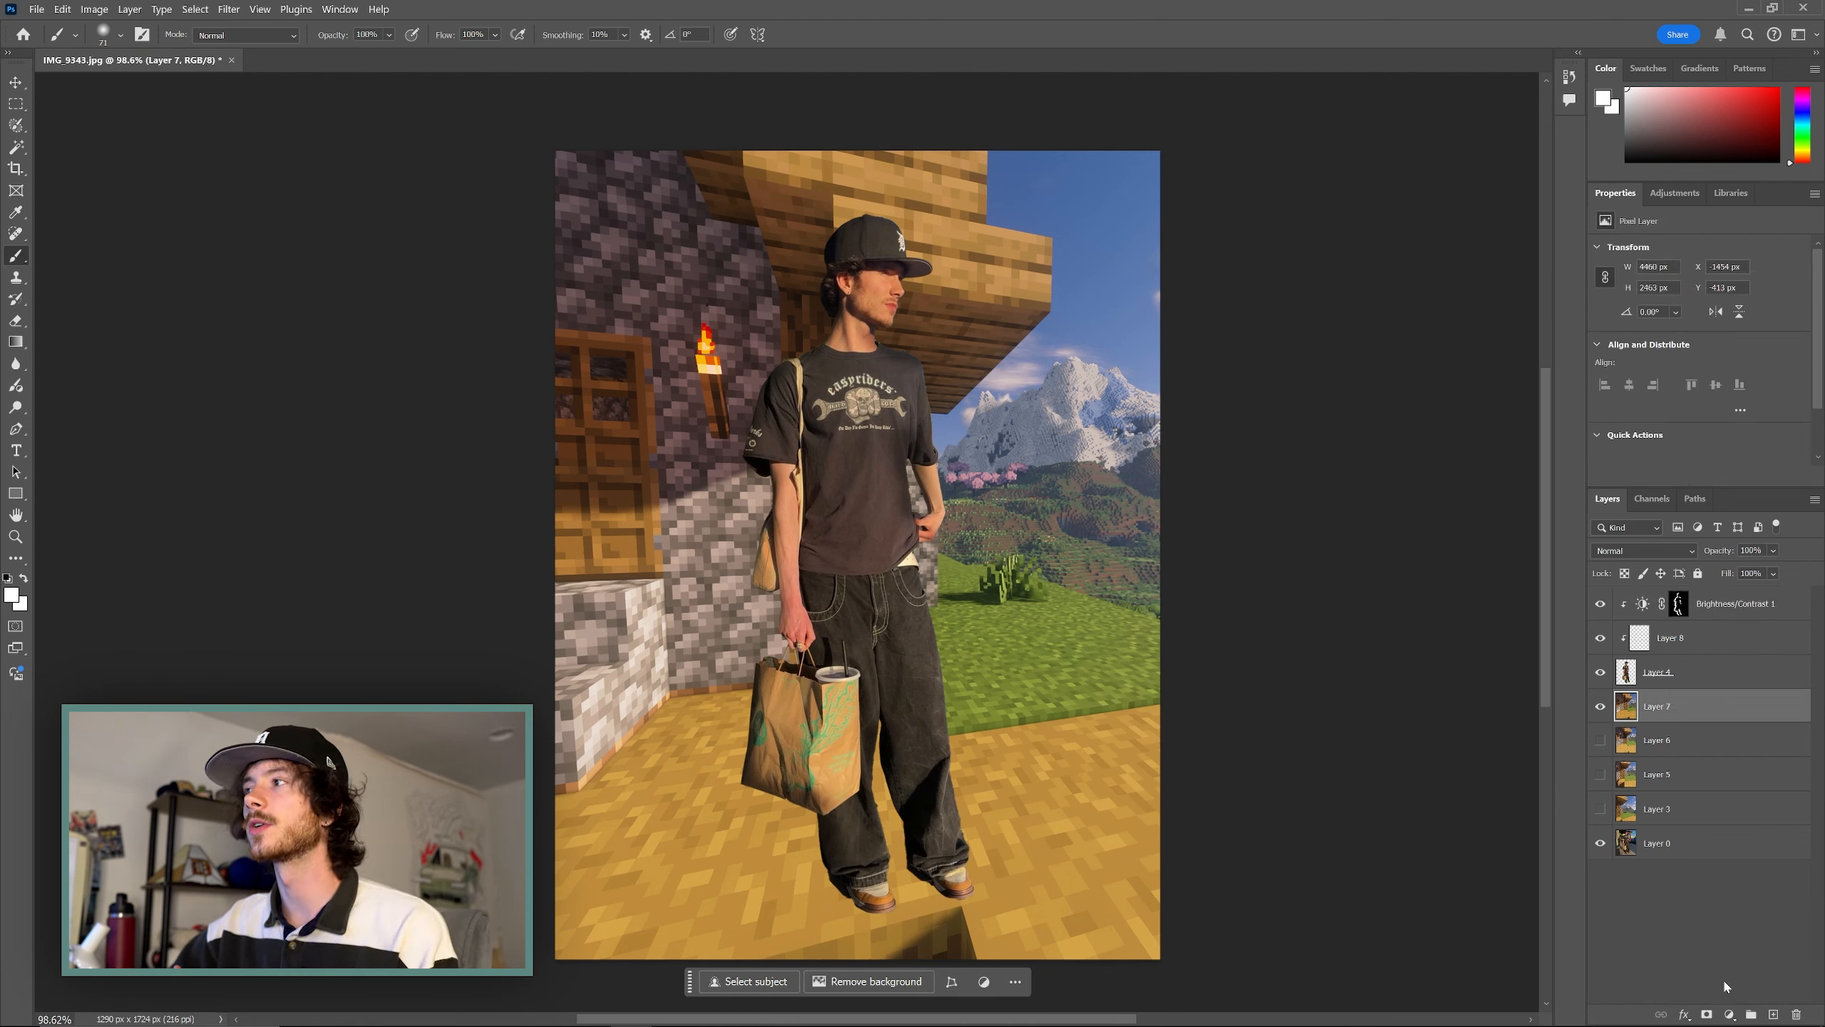
left_click(1730, 1015)
left_click(1736, 772)
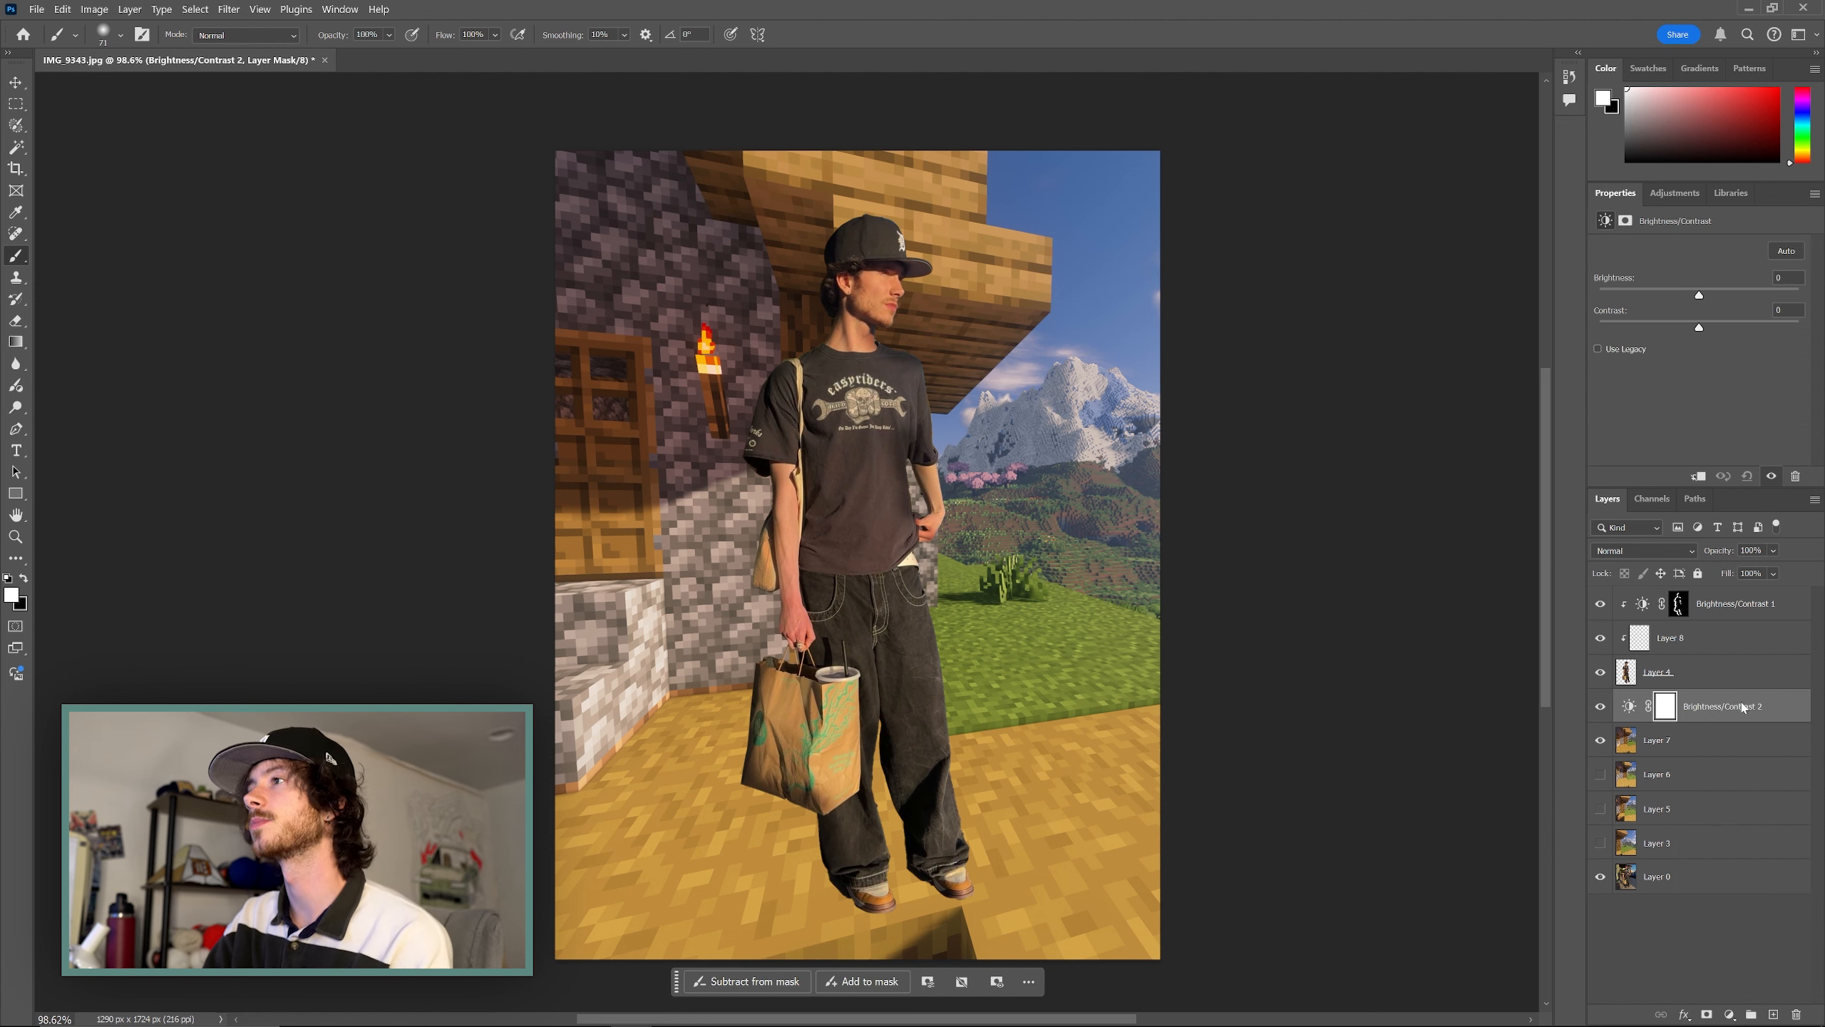
right_click(1644, 703)
left_click(1705, 673)
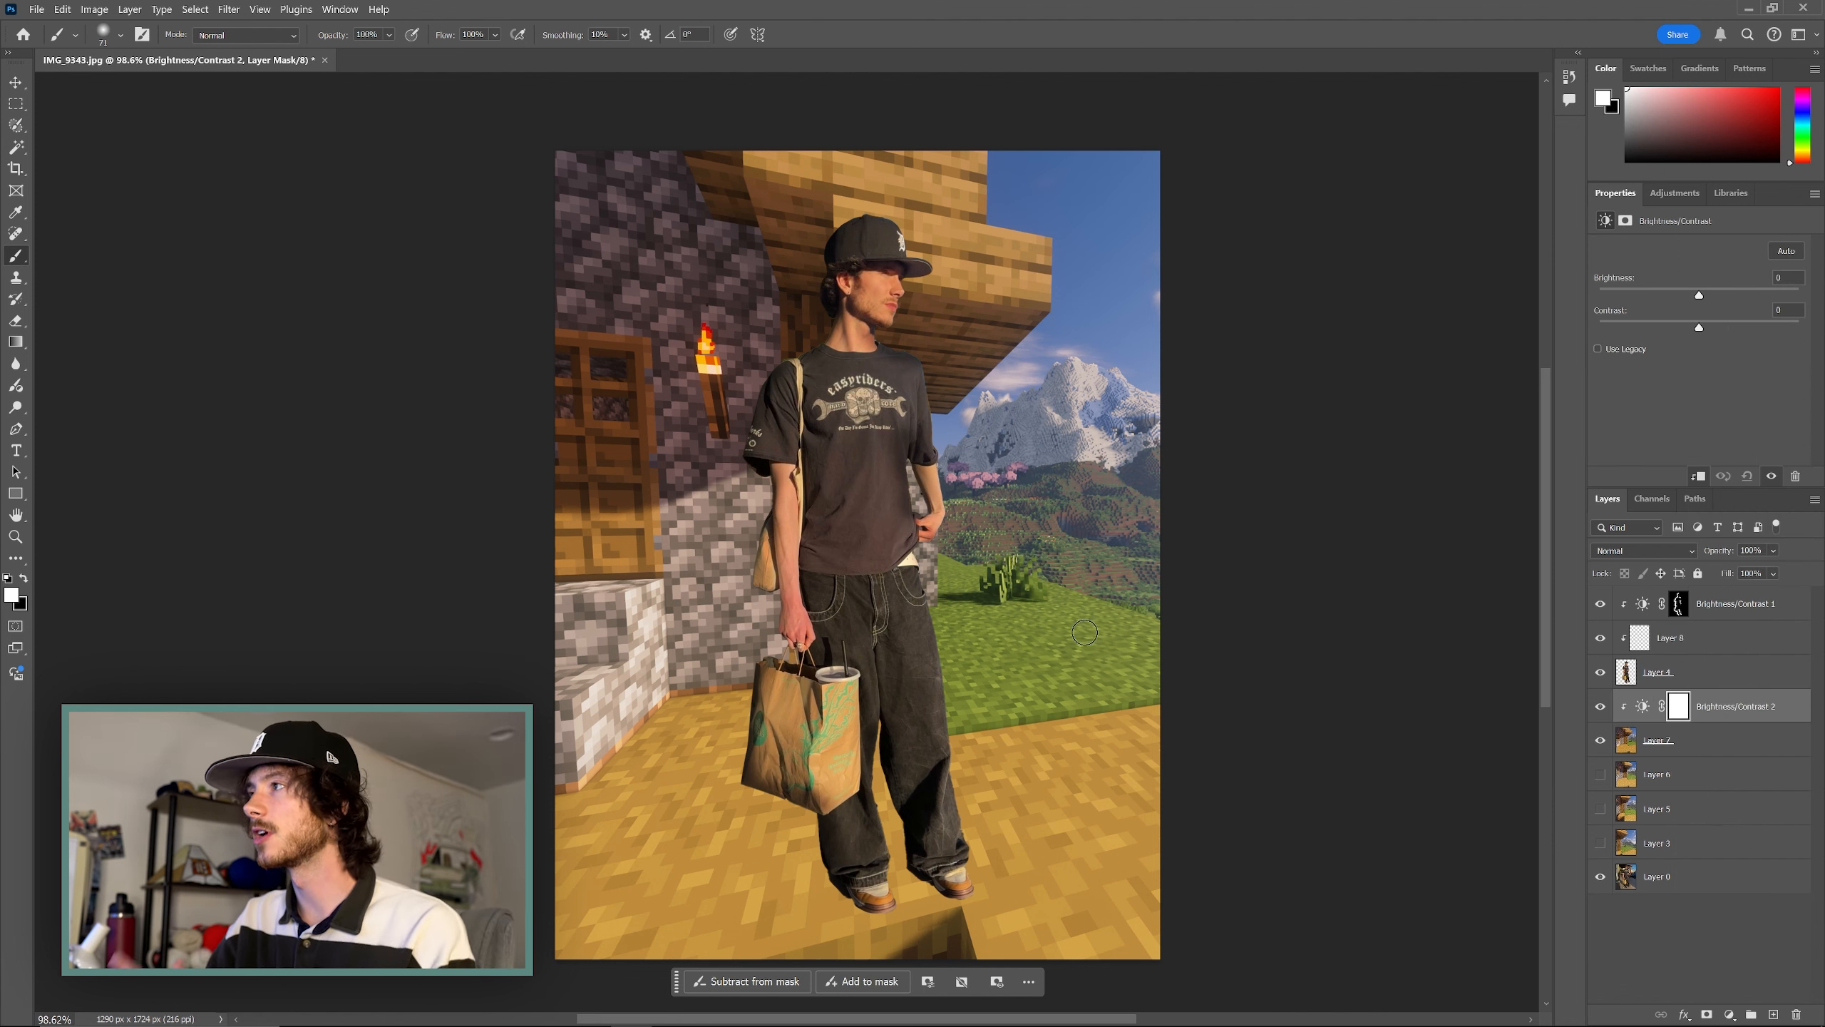
Set the background adjustment's brightness to -76 and invert its layer mask to black
mouse_move(970, 607)
left_mouse_down()
mouse_move(913, 607)
mouse_move(967, 608)
left_mouse_up()
left_click_drag(1699, 296, 1650, 295)
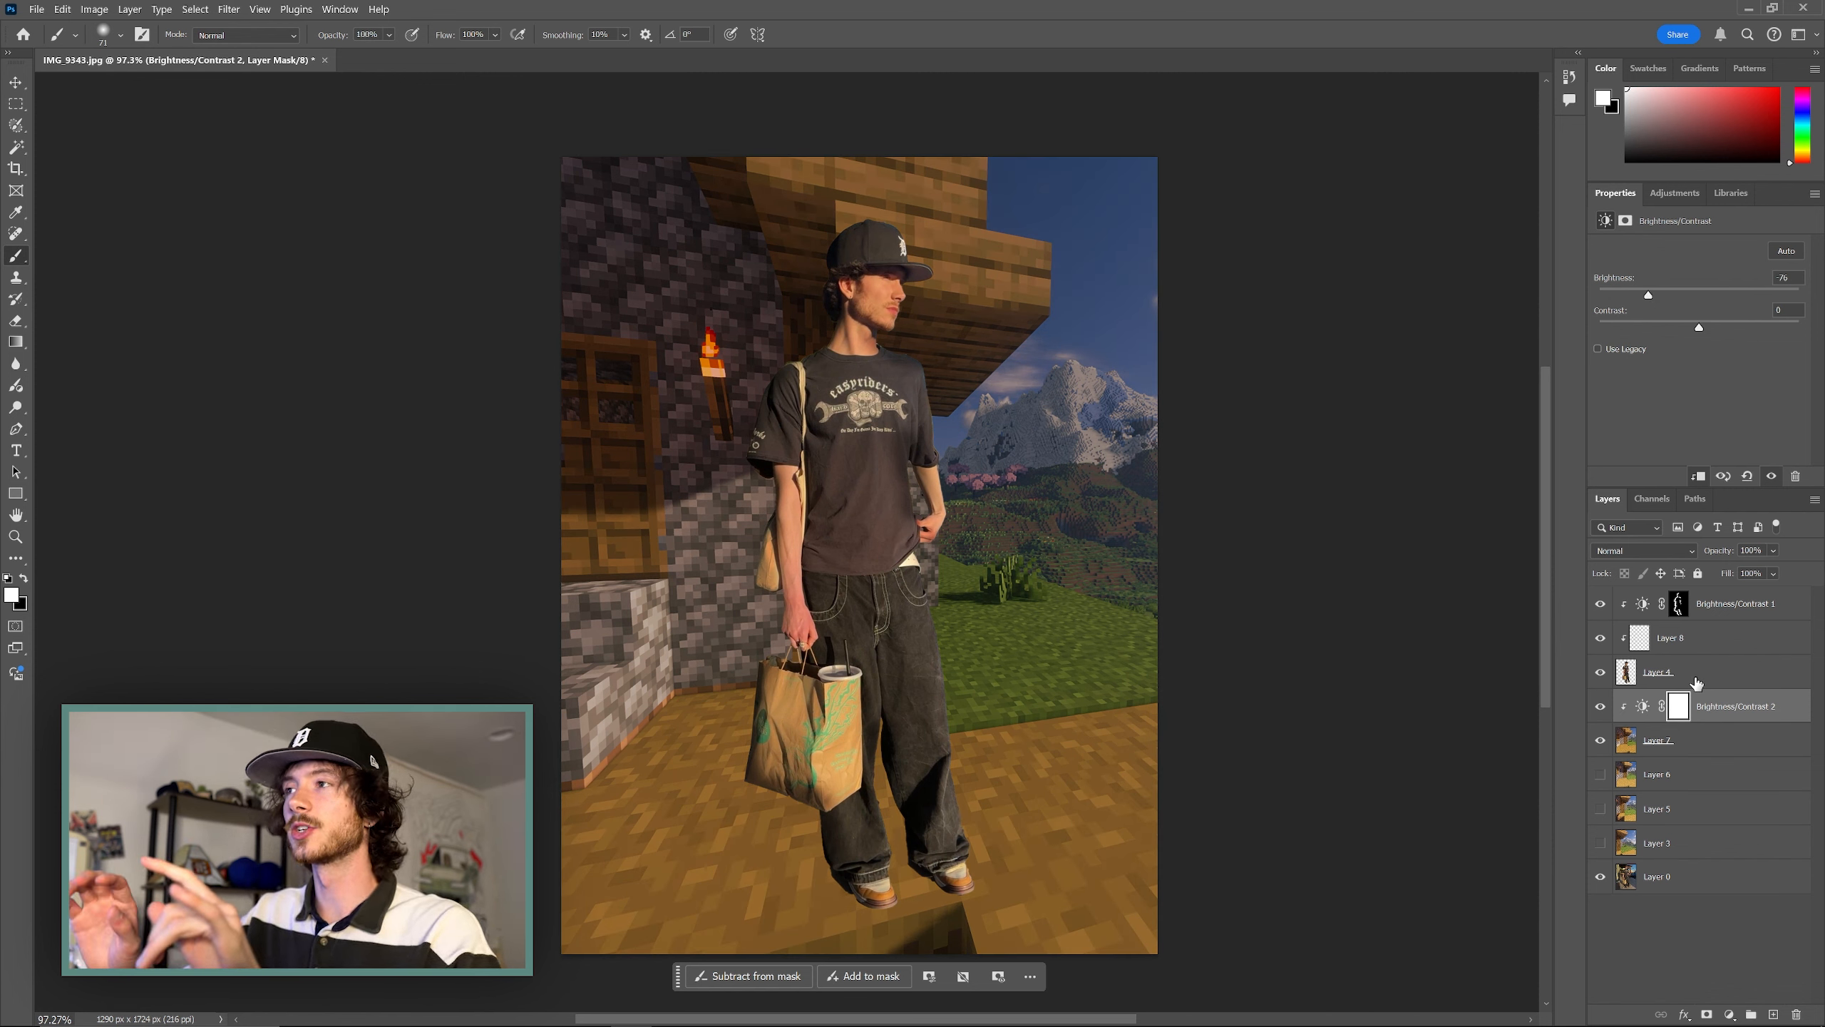
key("ctrl+i")
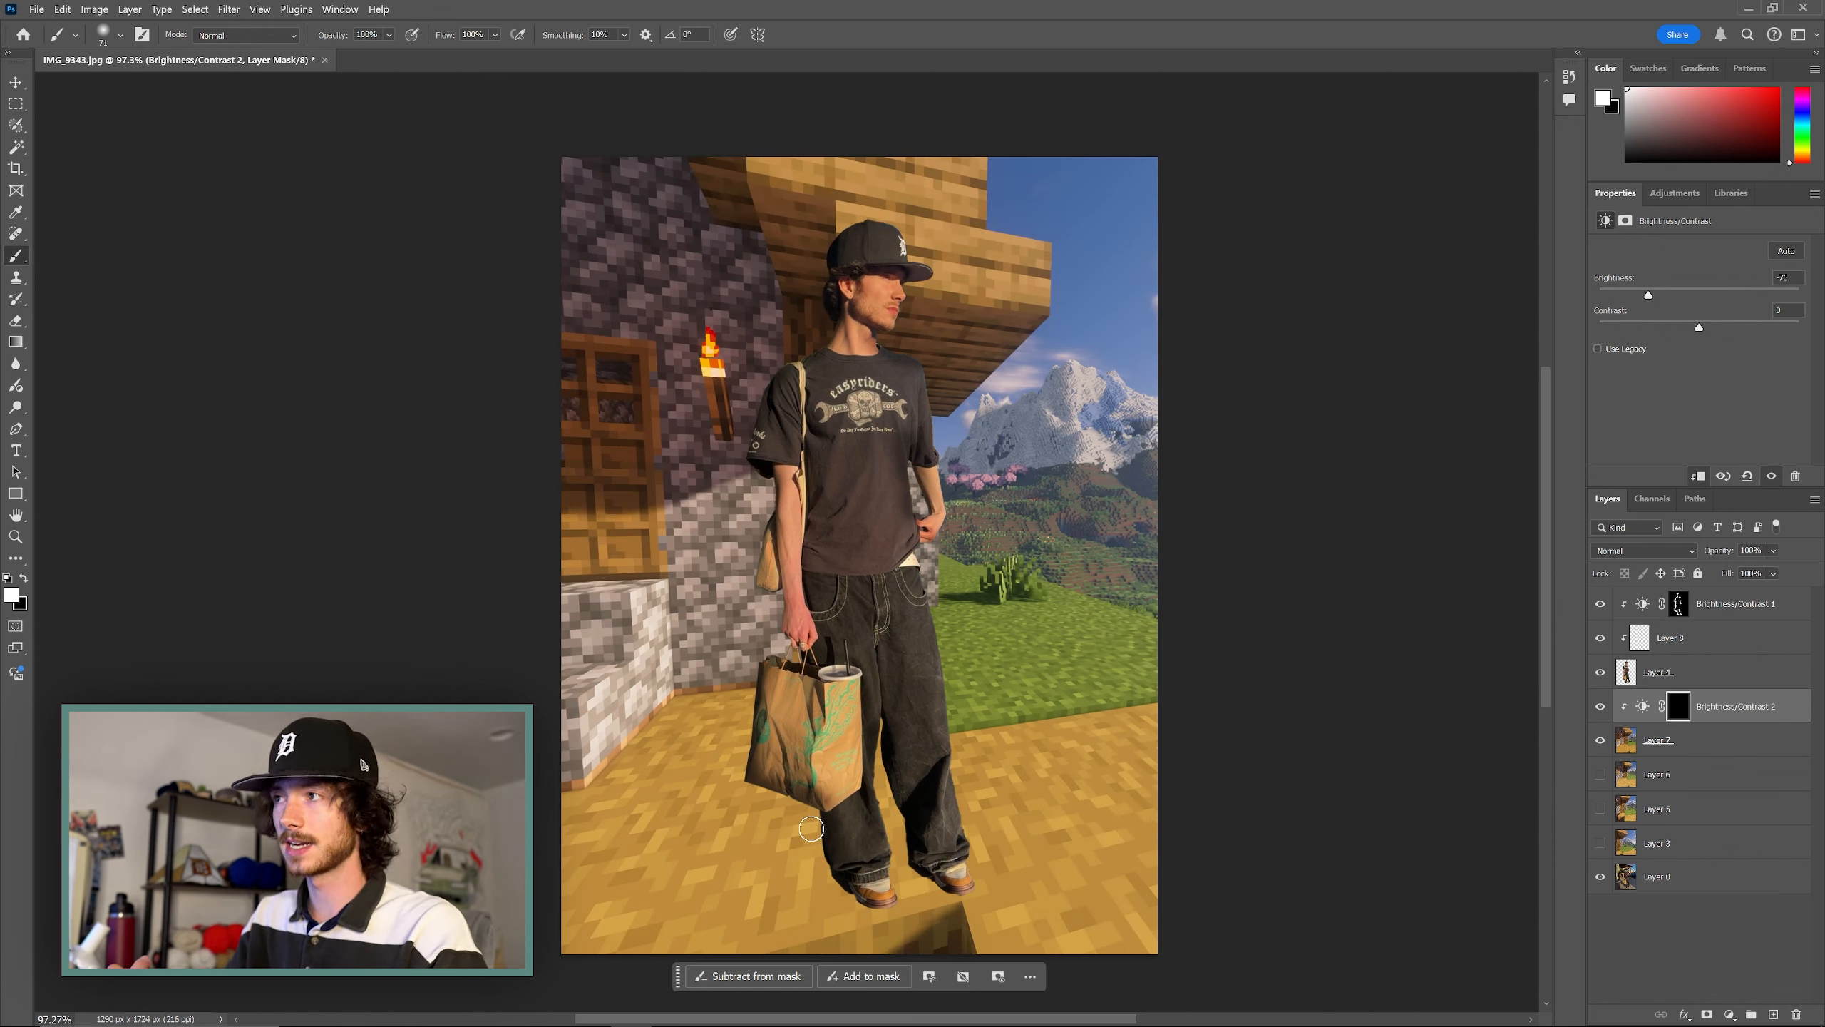
Paint the person's cast shadow across the wooden floor and onto the stone wall in the Brightness/Contrast 2 mask
left_click_drag(798, 827, 745, 795)
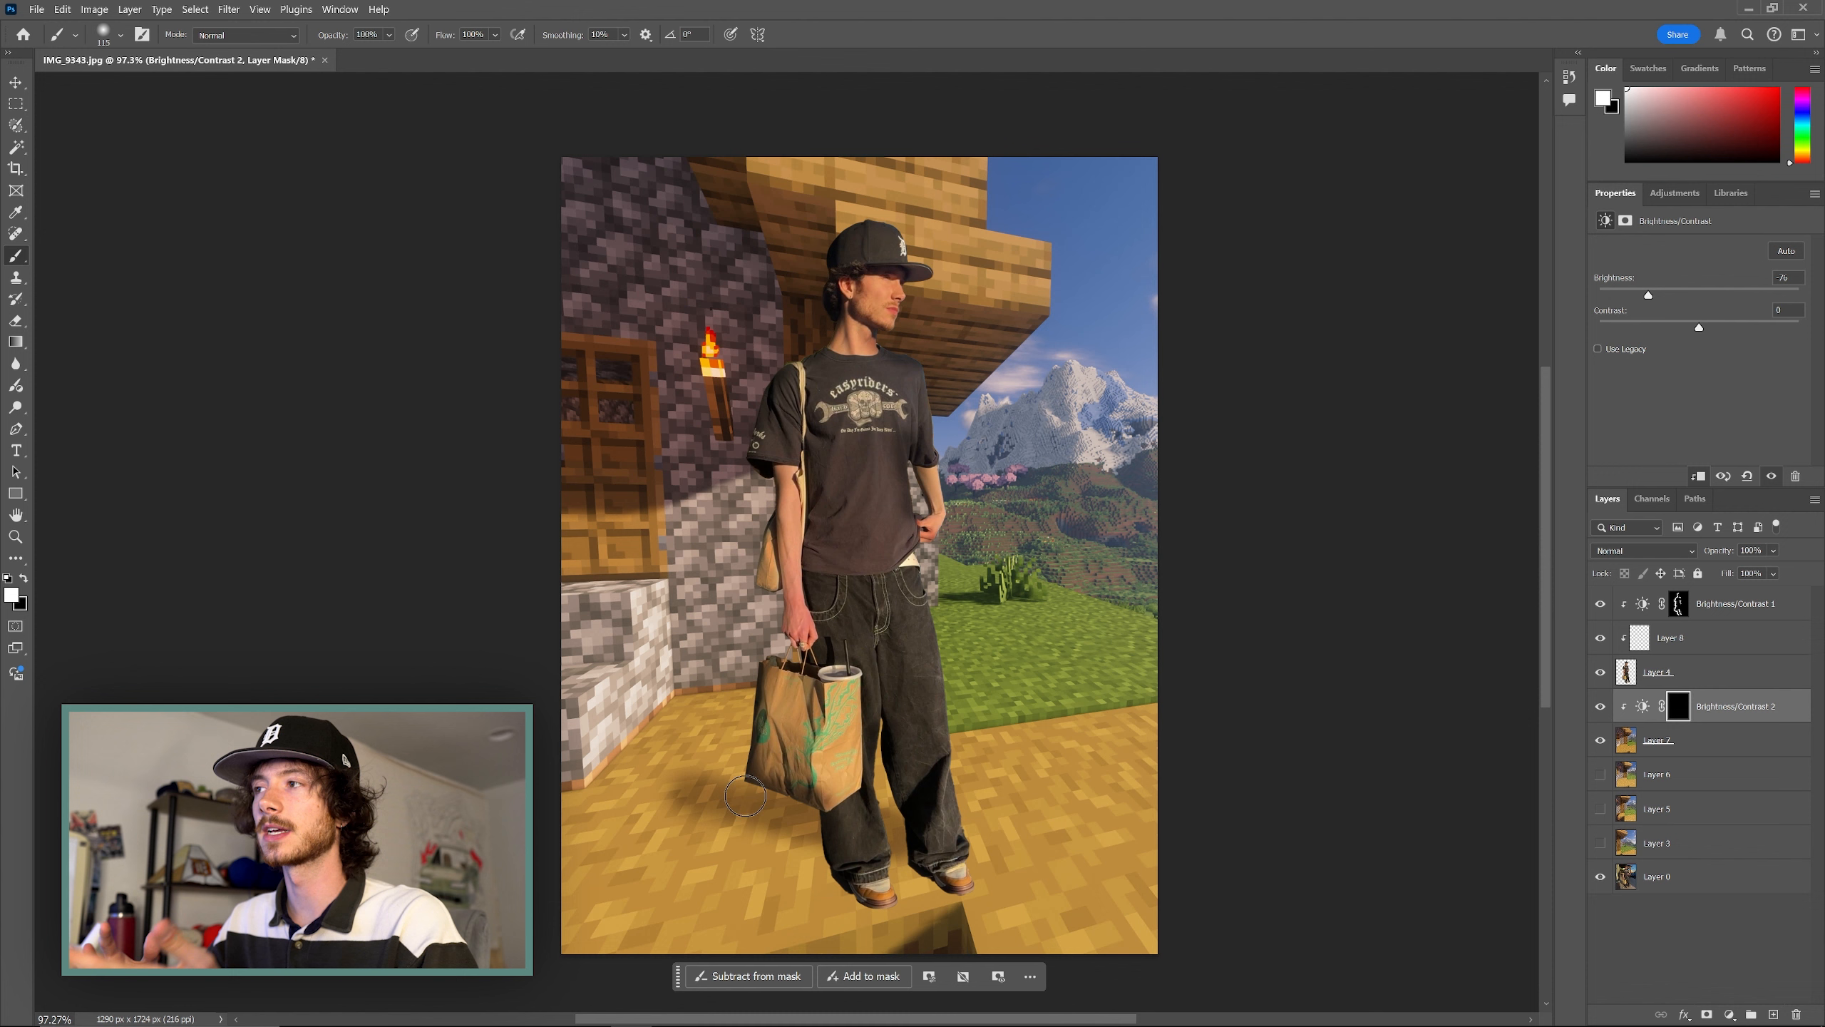
left_click_drag(855, 863, 609, 809)
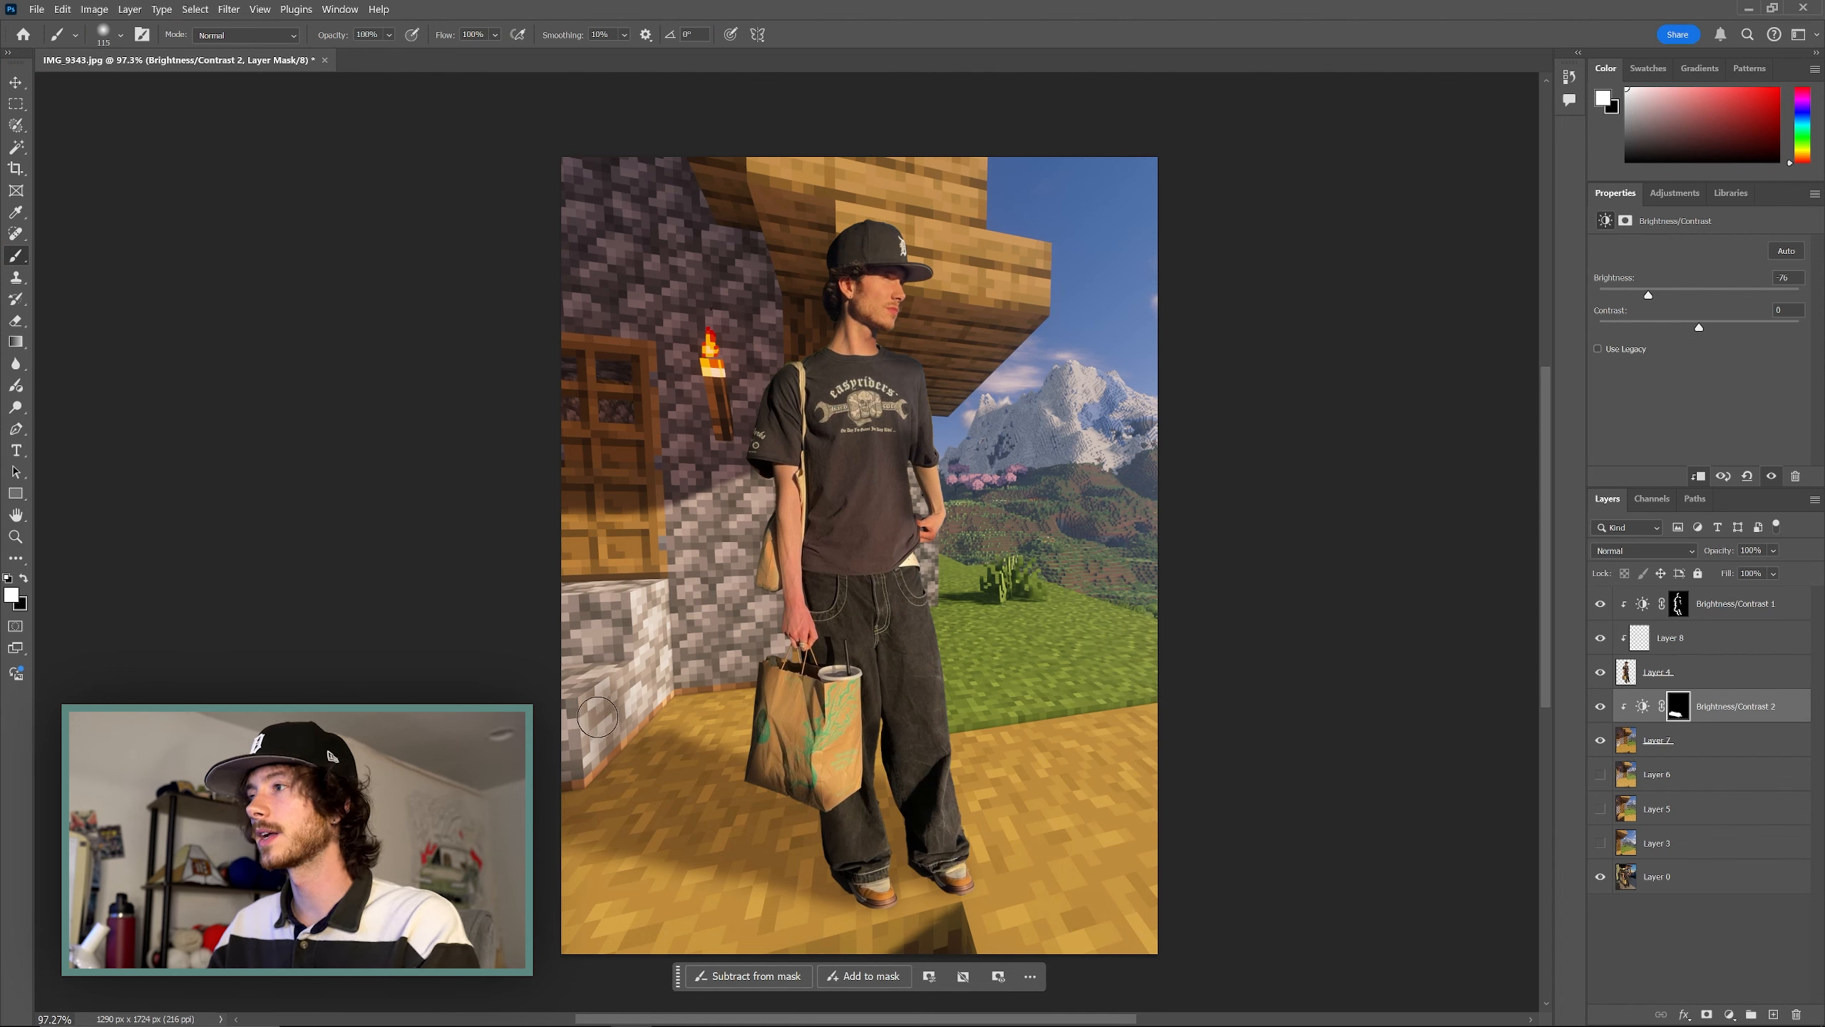
left_click_drag(661, 729, 622, 656)
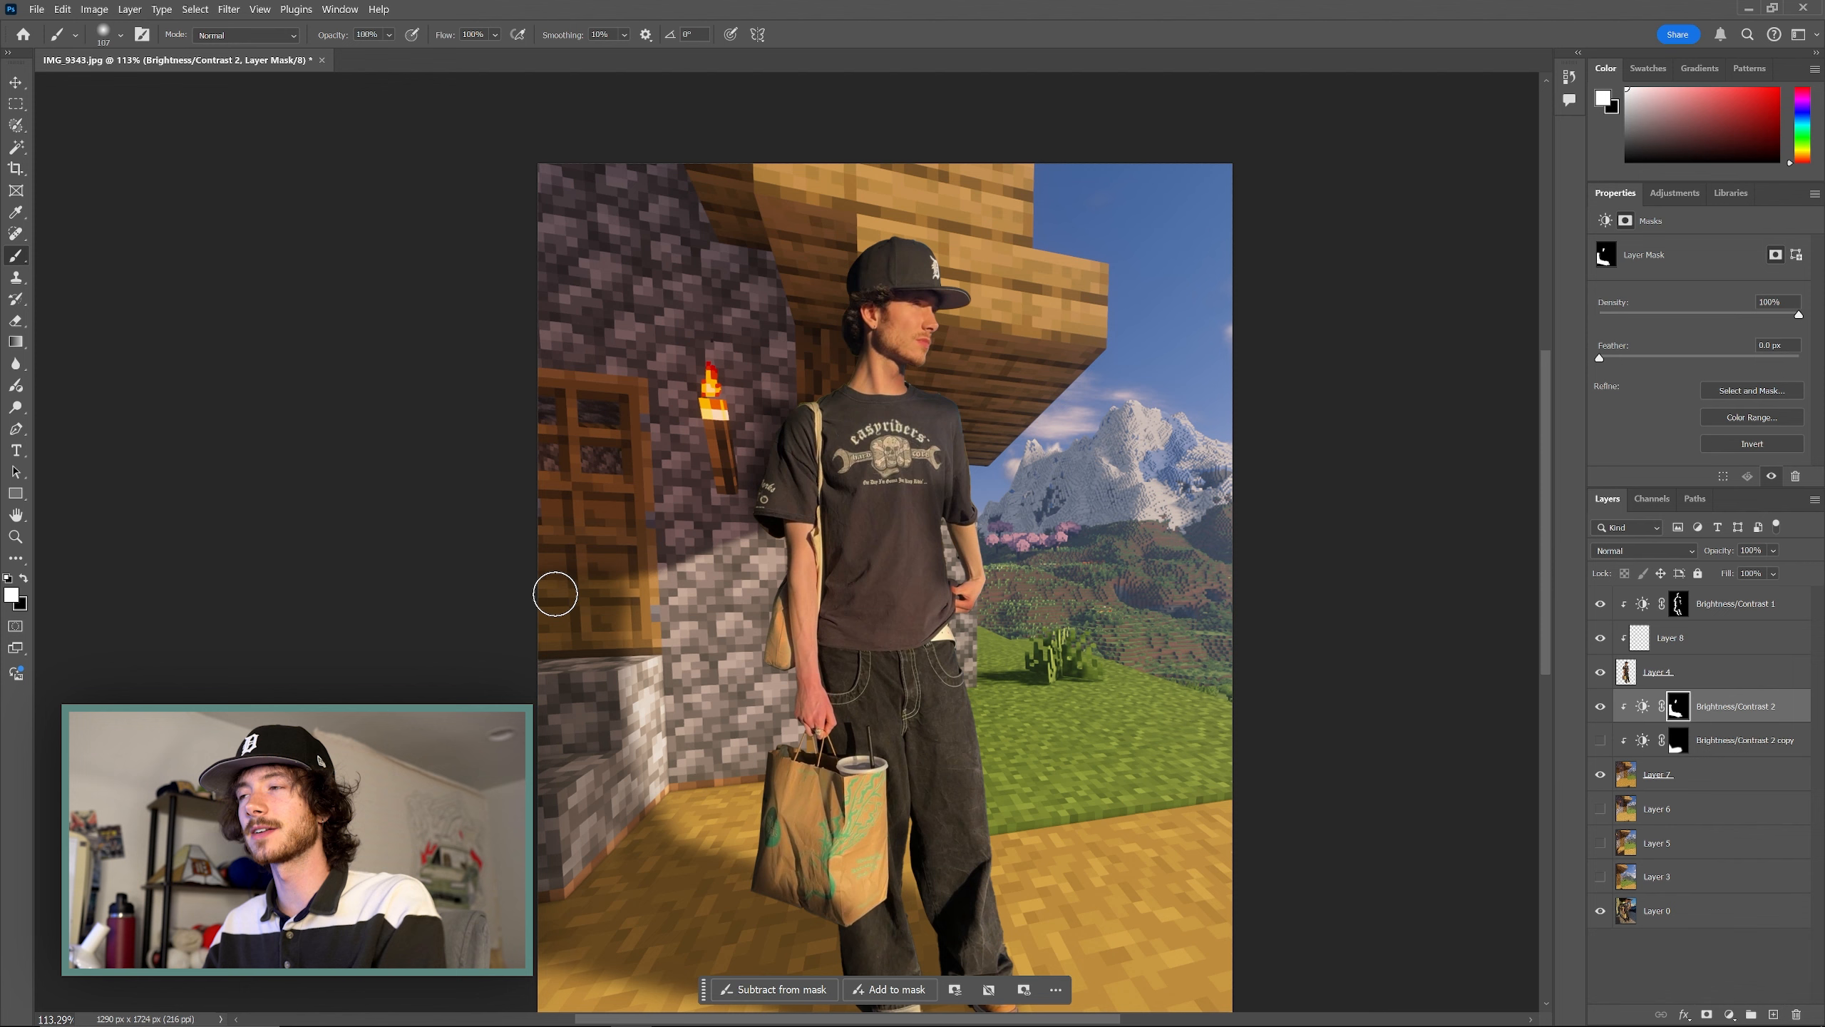
scroll(794, 598, "down", 3)
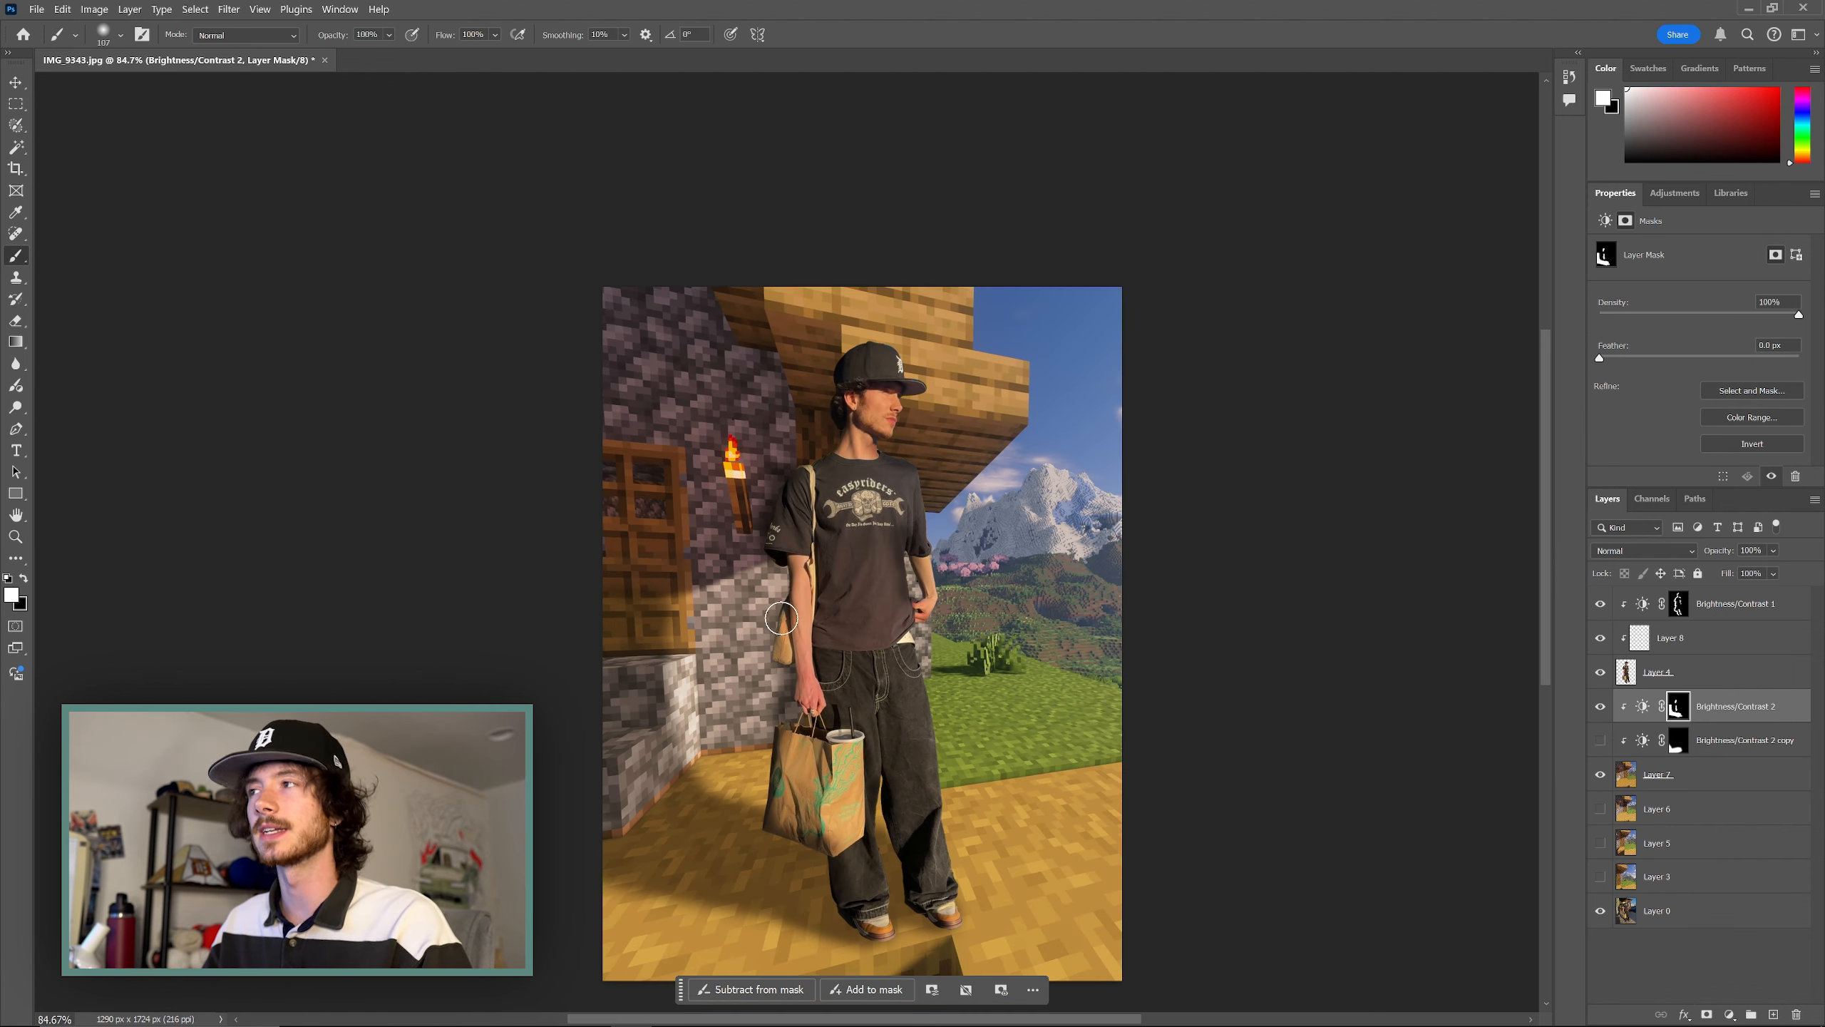
scroll(922, 681, "up", 2)
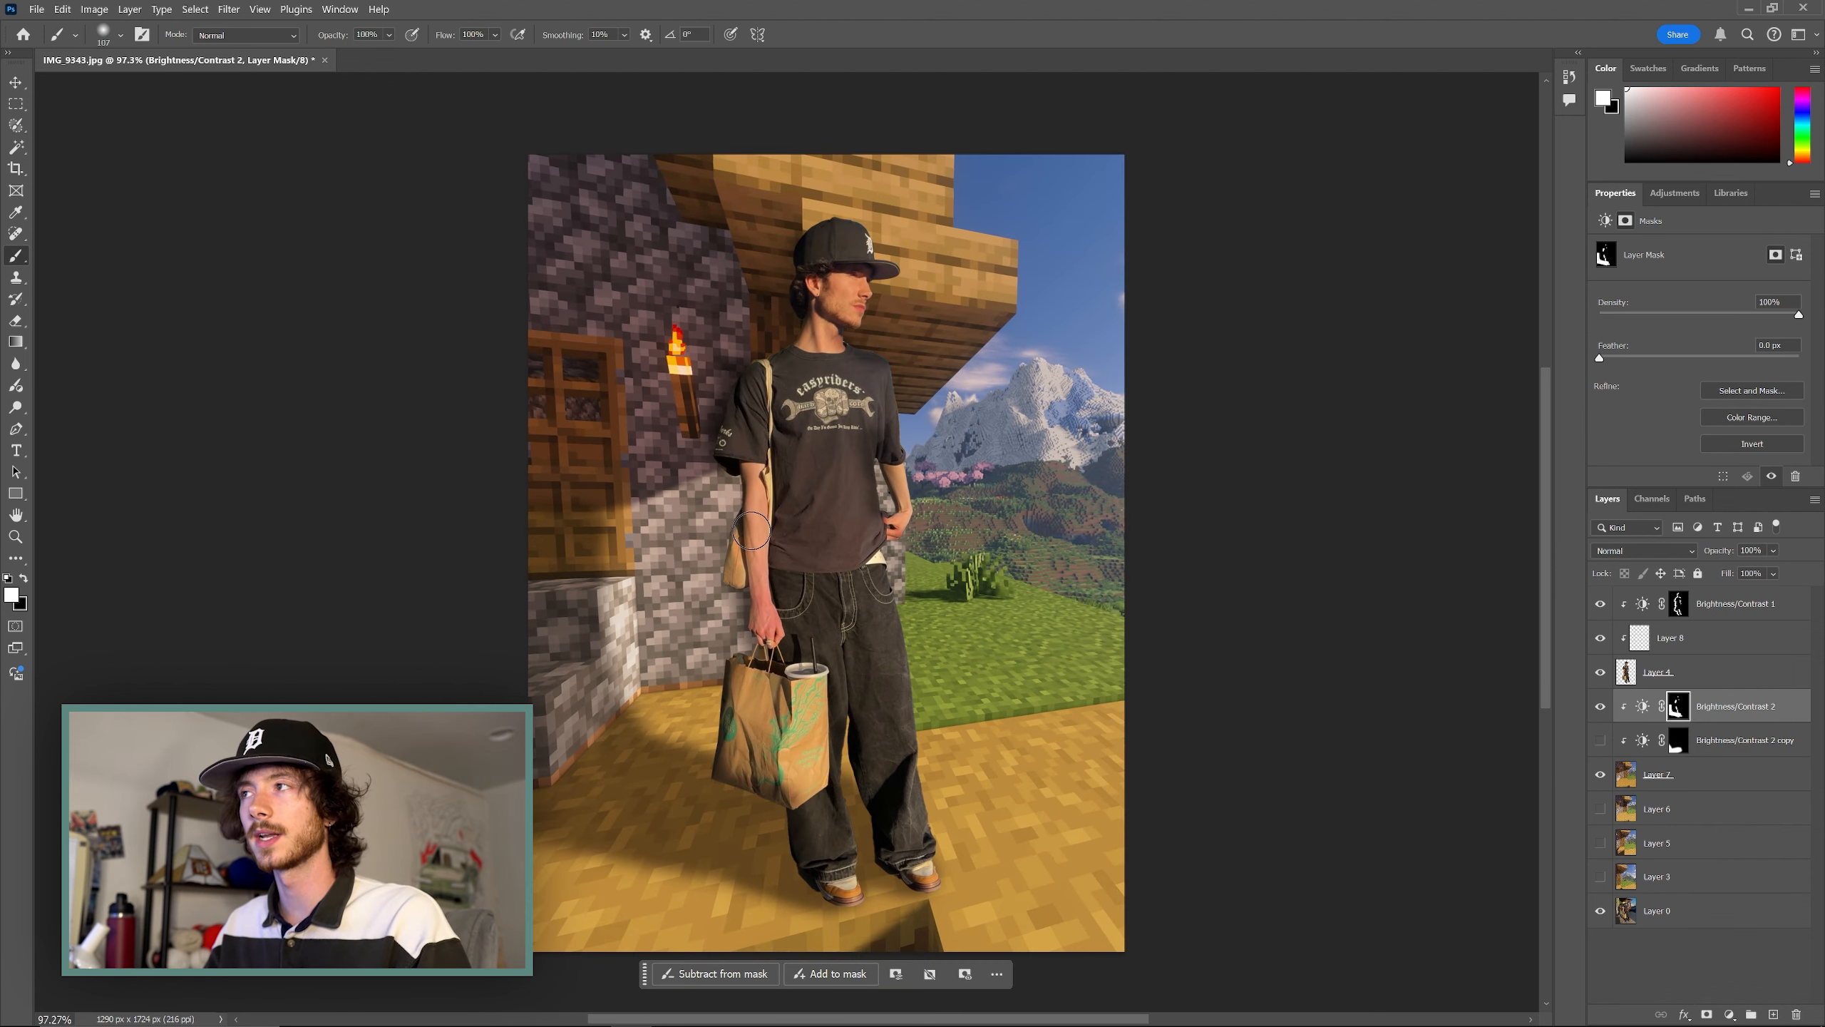
Add a layer mask to the cut-out person on Layer 4 and prepare a smaller soft brush with black
scroll(837, 319, "up", 15)
left_click(1658, 672)
left_click(1706, 1014)
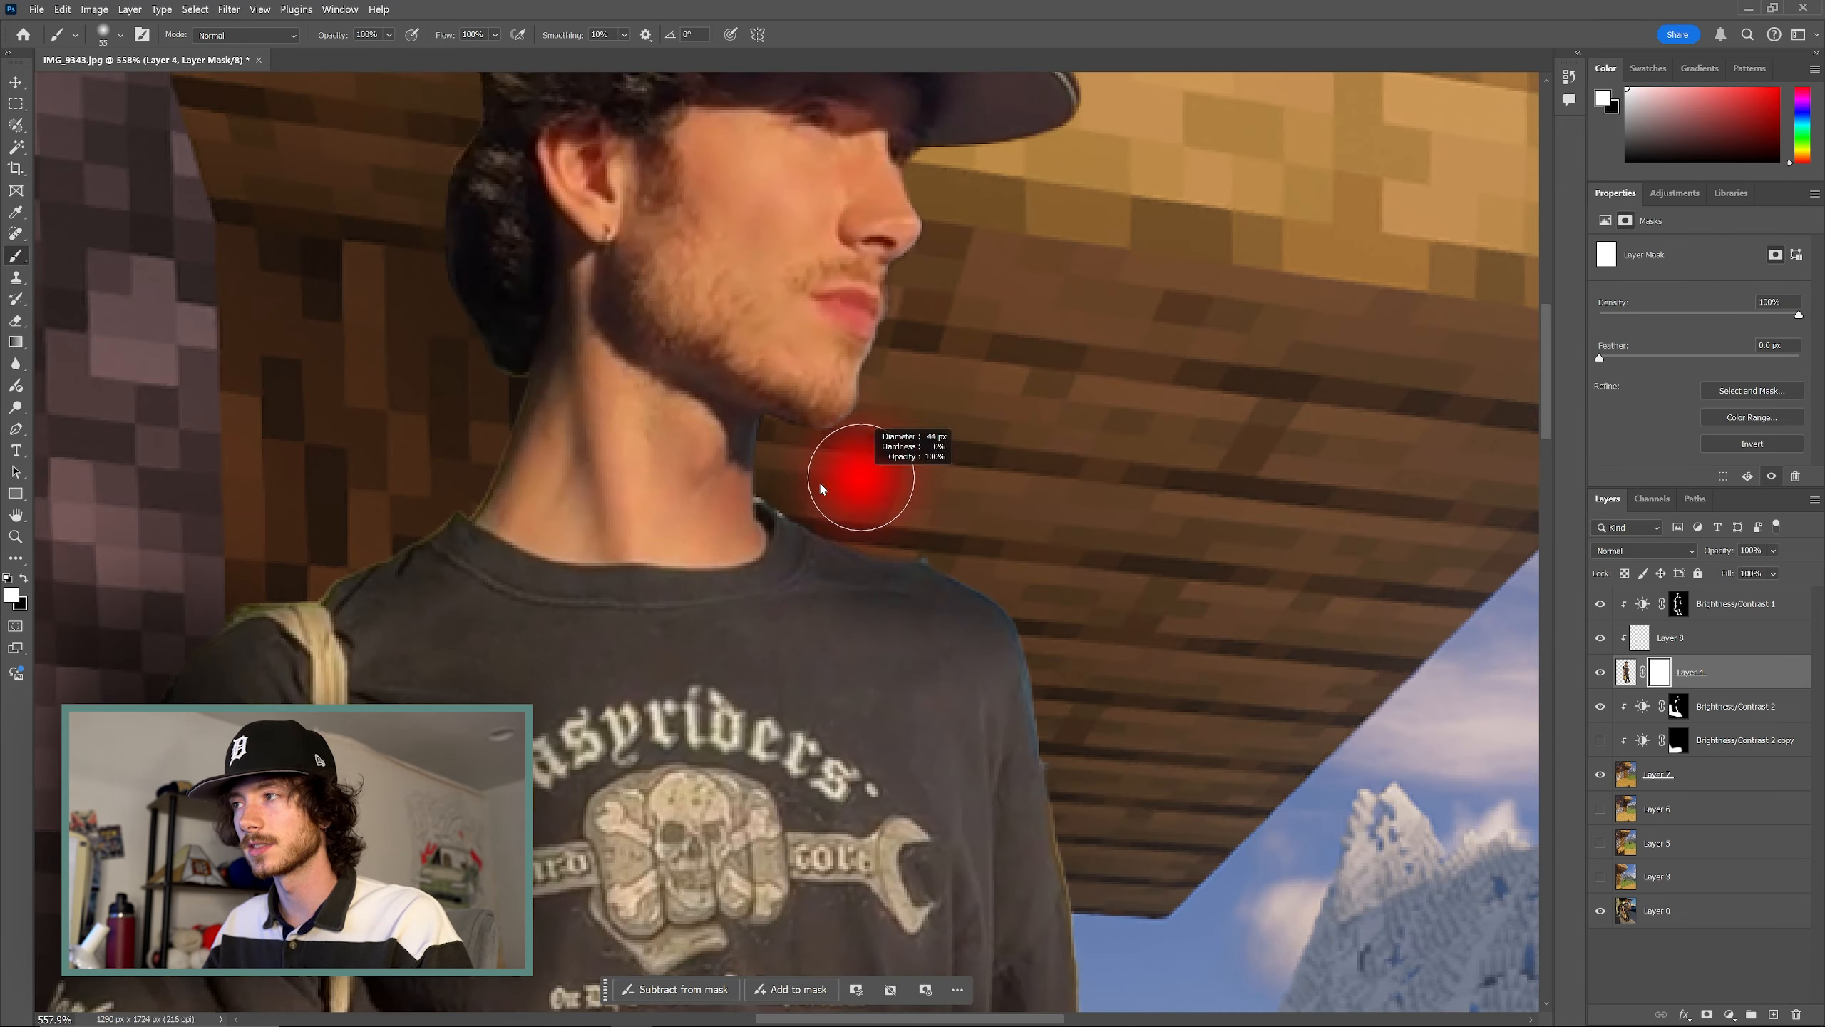
left_click_drag(823, 489, 774, 488)
key("x")
scroll(1062, 600, "down", 10)
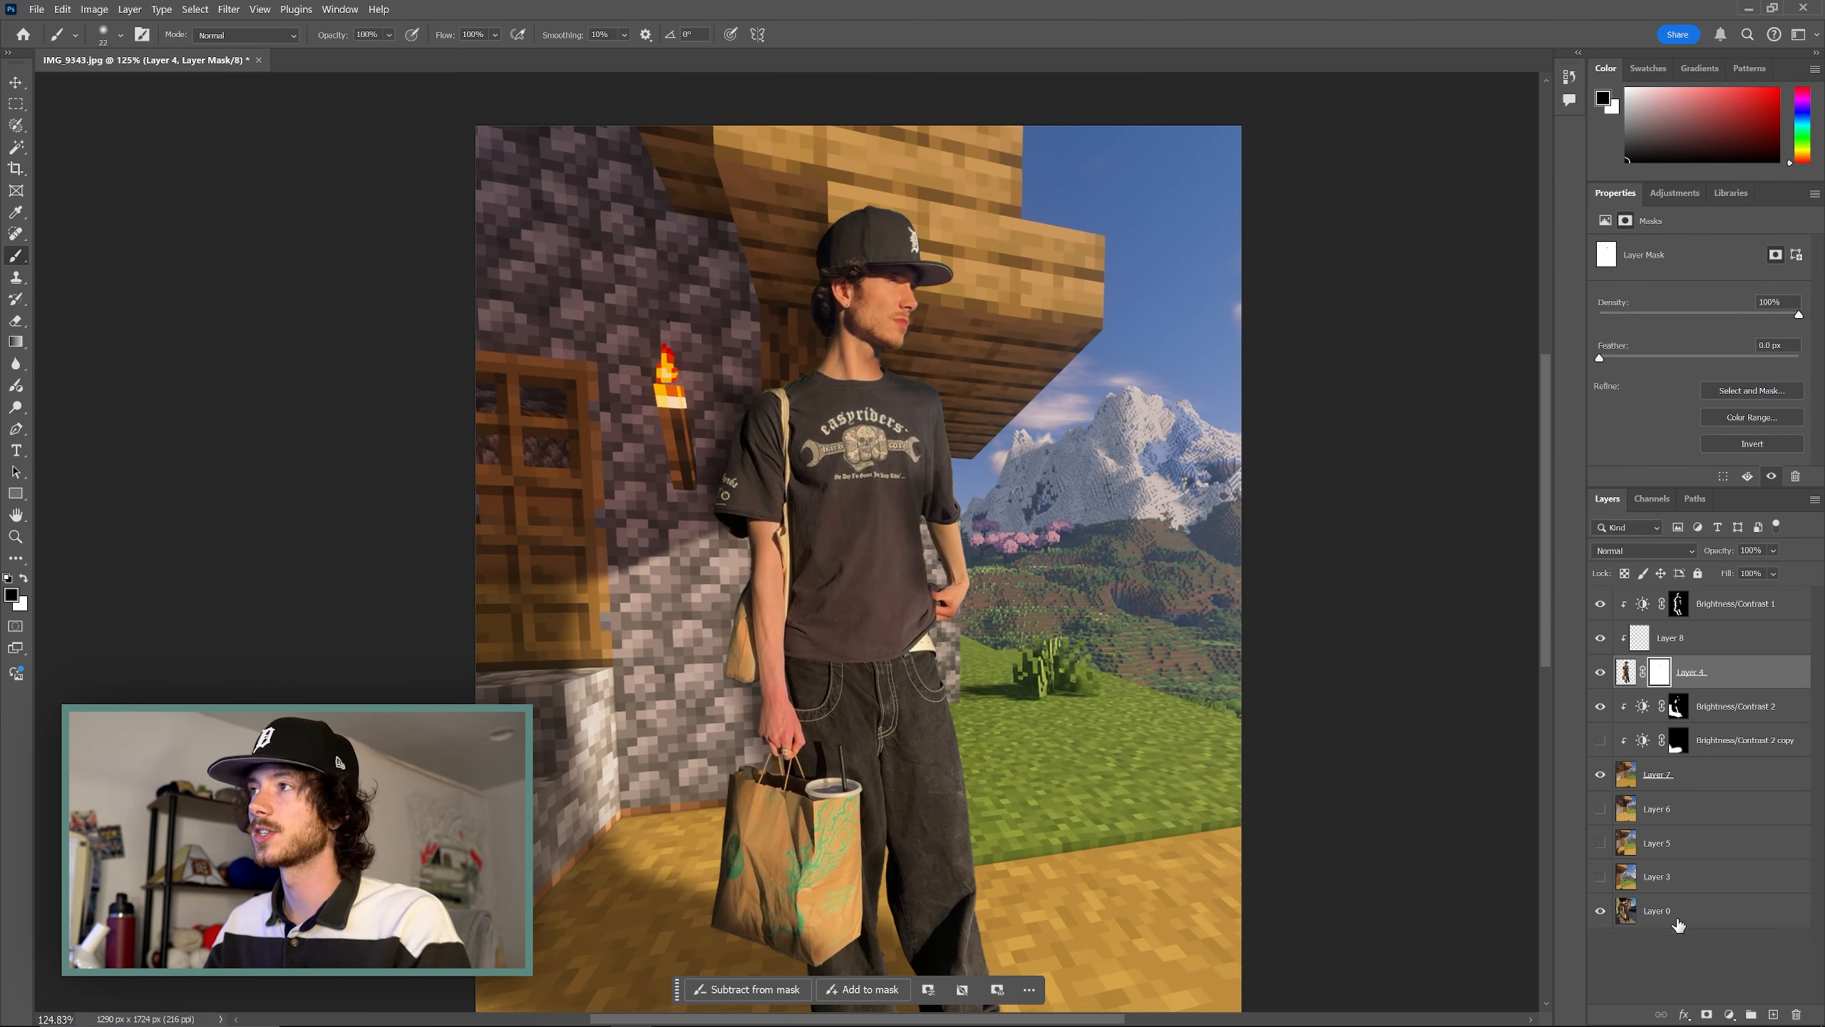
Create a blank layer directly above the cut-out person, clipped to it, and enlarge the brush
left_click(1773, 1014)
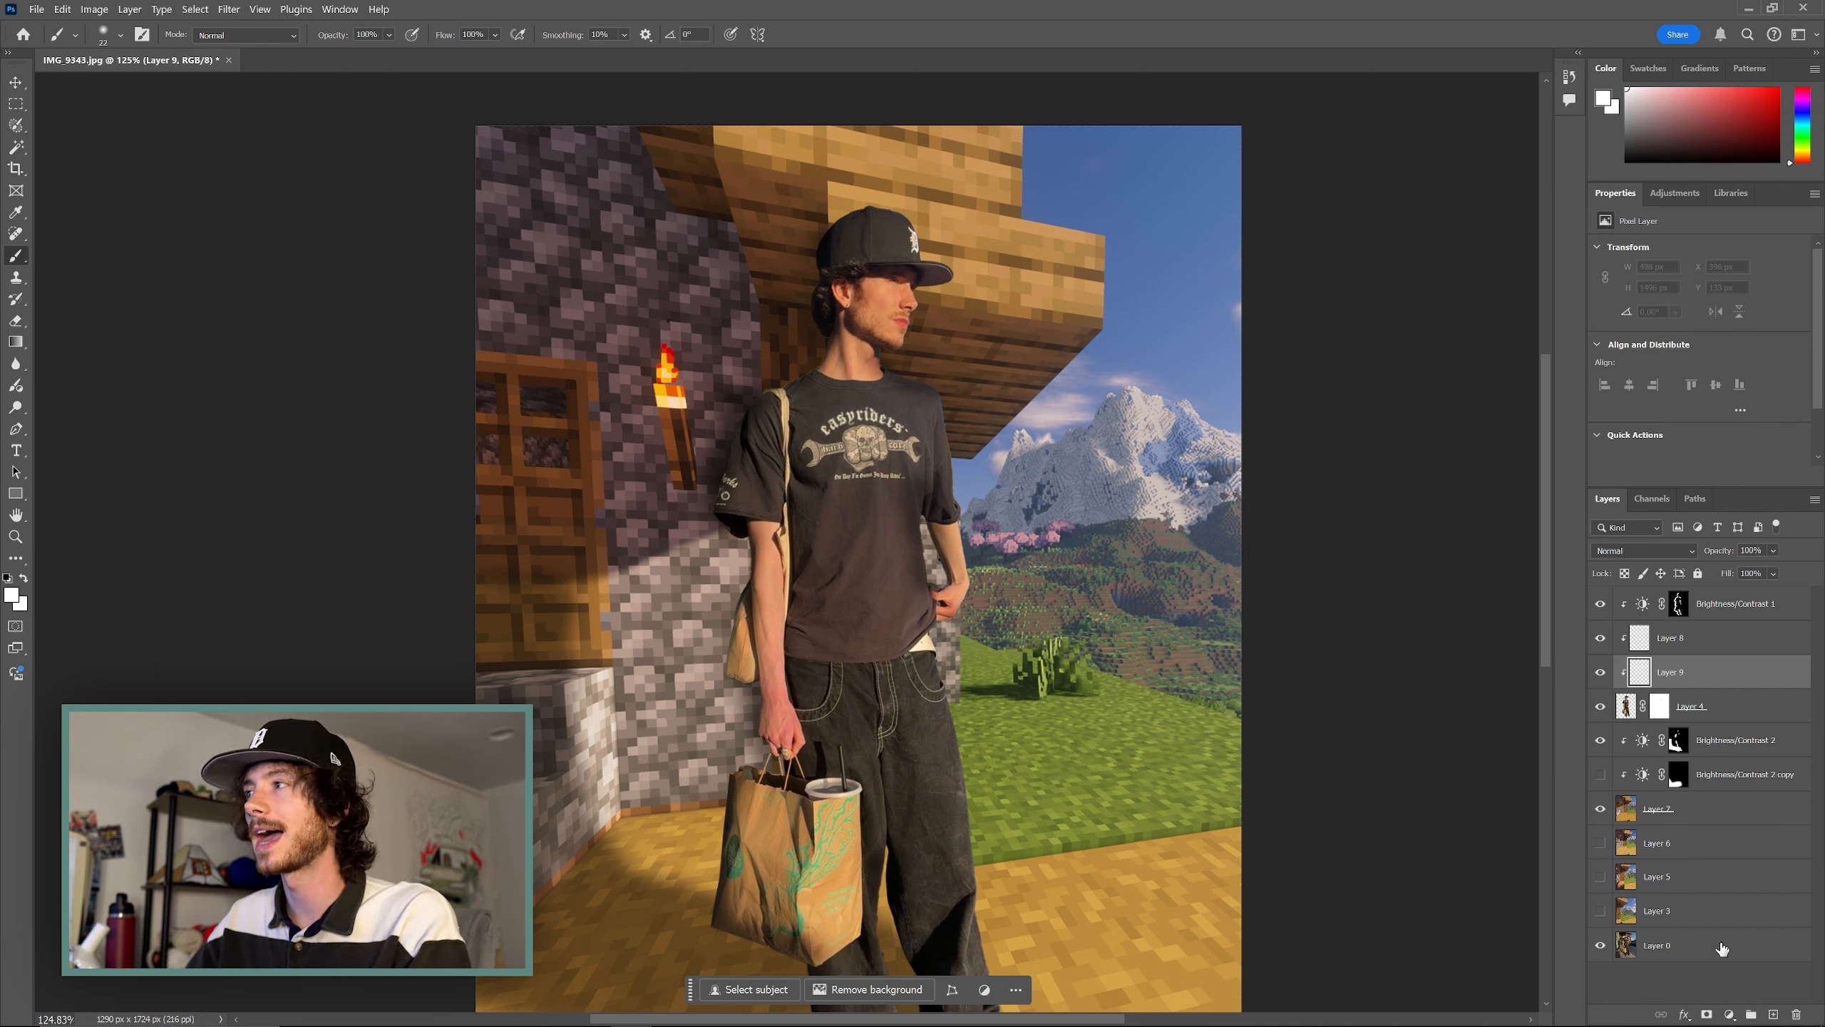
left_click(1730, 1014)
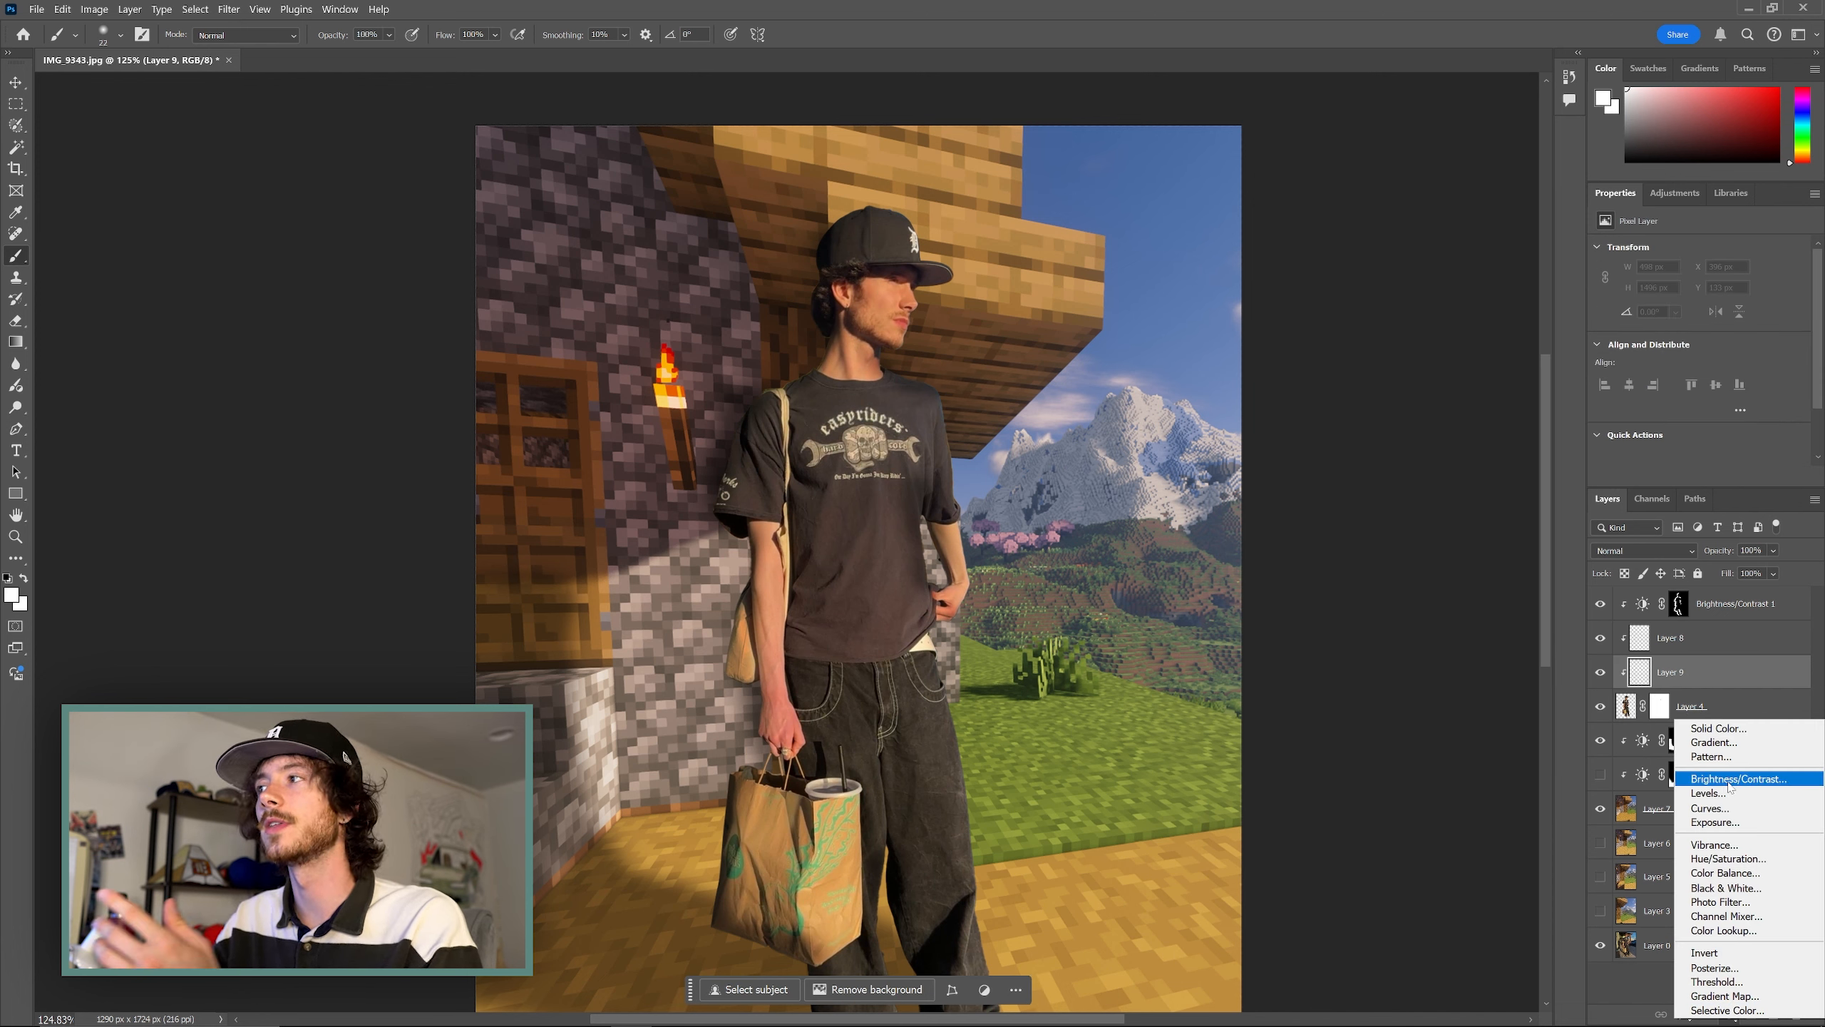
left_click(1240, 337)
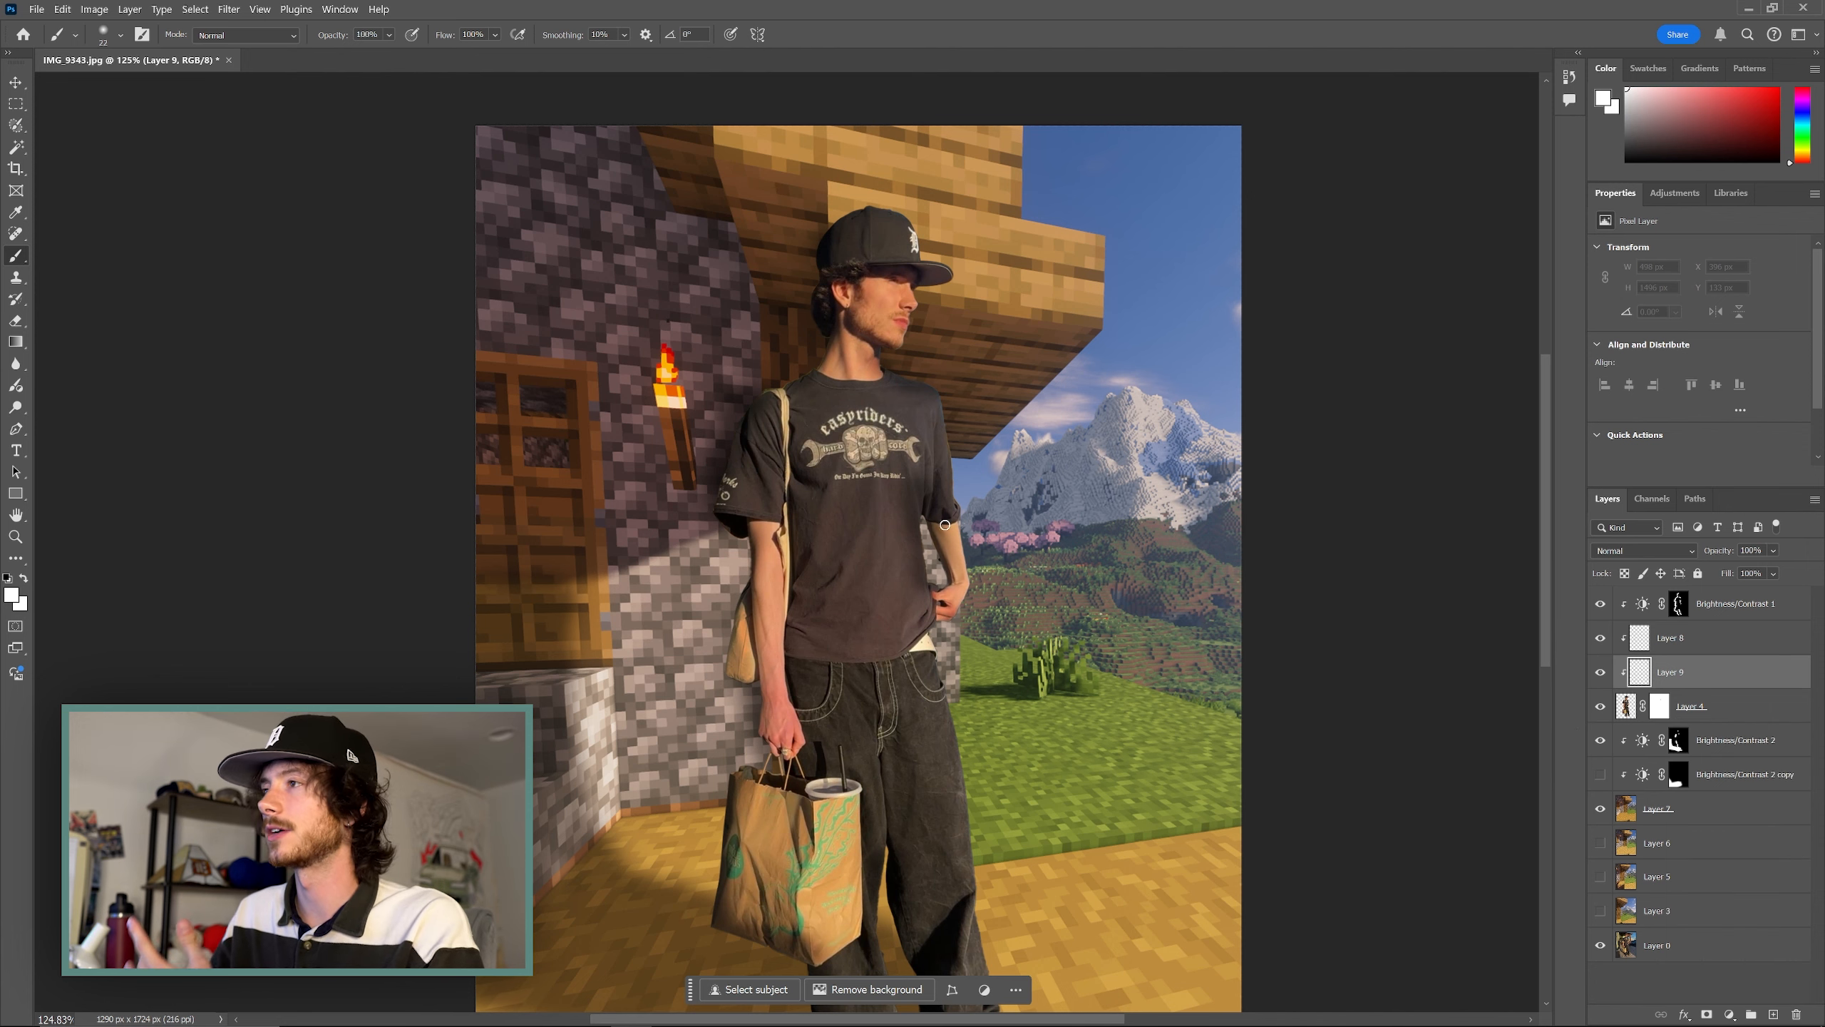
left_click_drag(921, 498, 967, 498)
mouse_move(918, 490)
left_mouse_down()
mouse_move(956, 490)
mouse_move(874, 552)
left_mouse_up()
right_click(895, 479)
key("Escape")
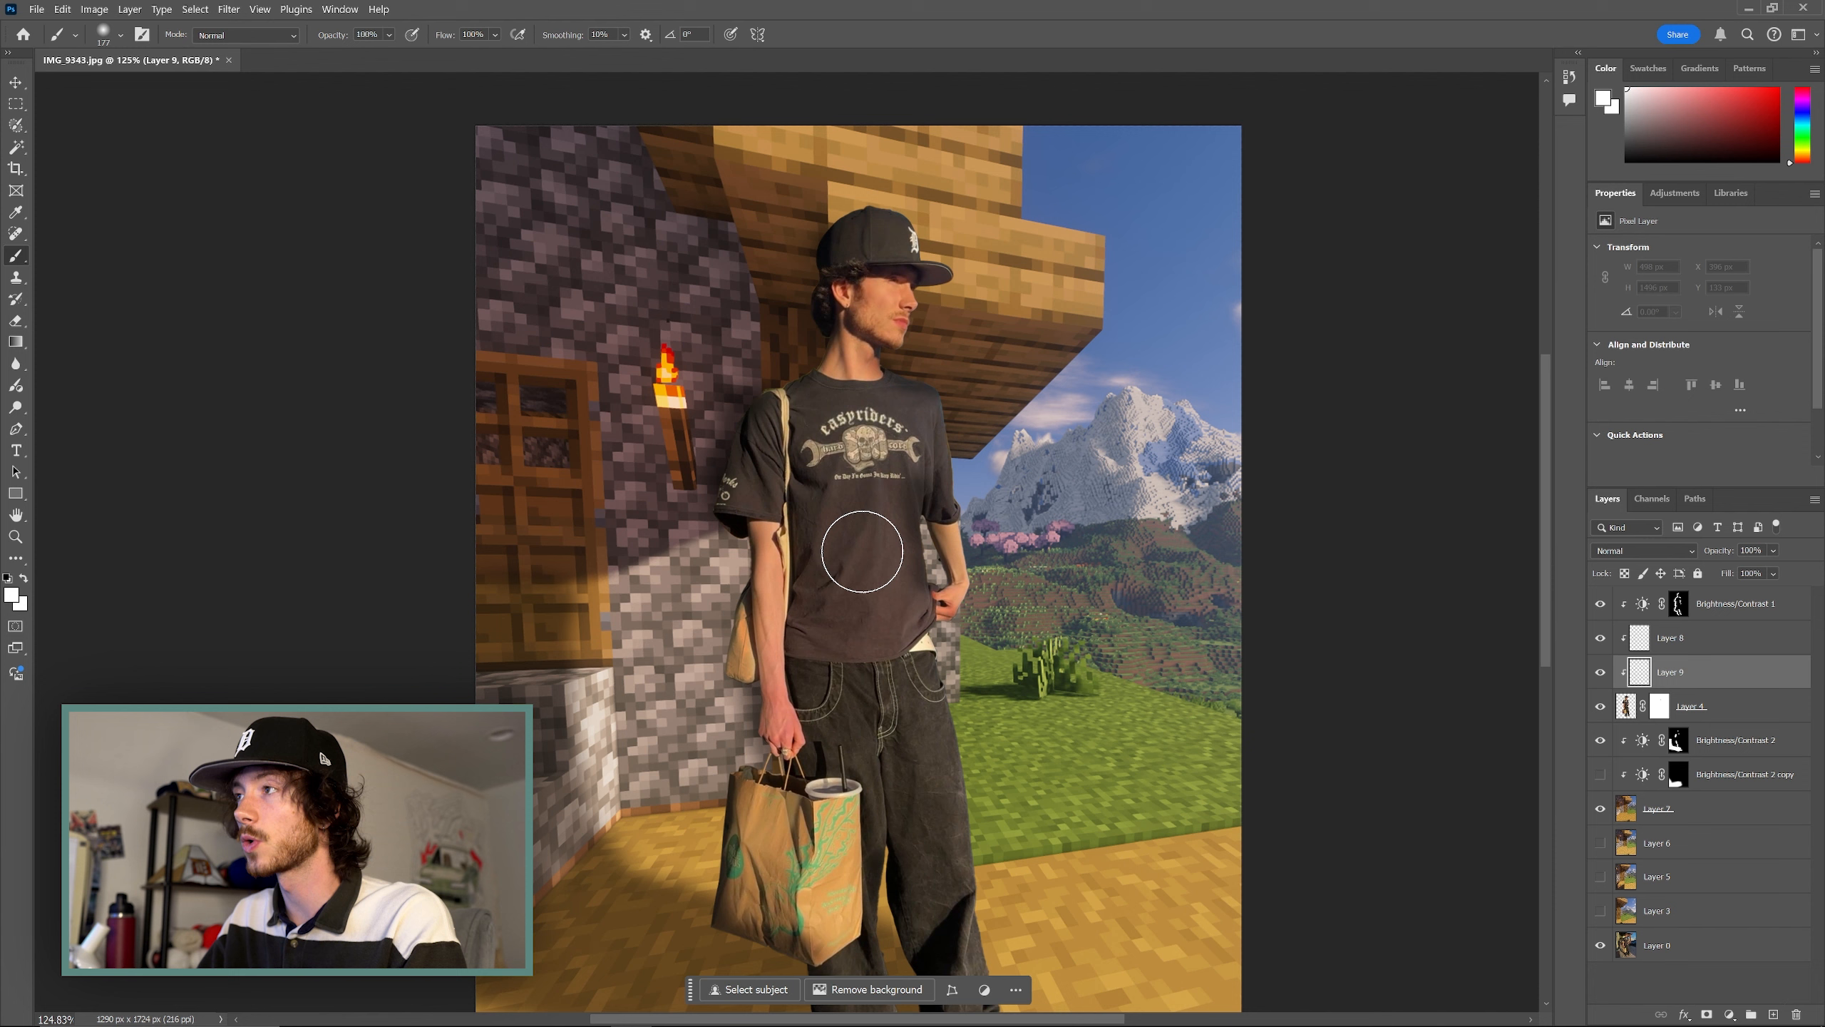
Sample a warm colour from the torch and set Layer 9's blend mode to Hard Light
left_click(671, 378, "alt")
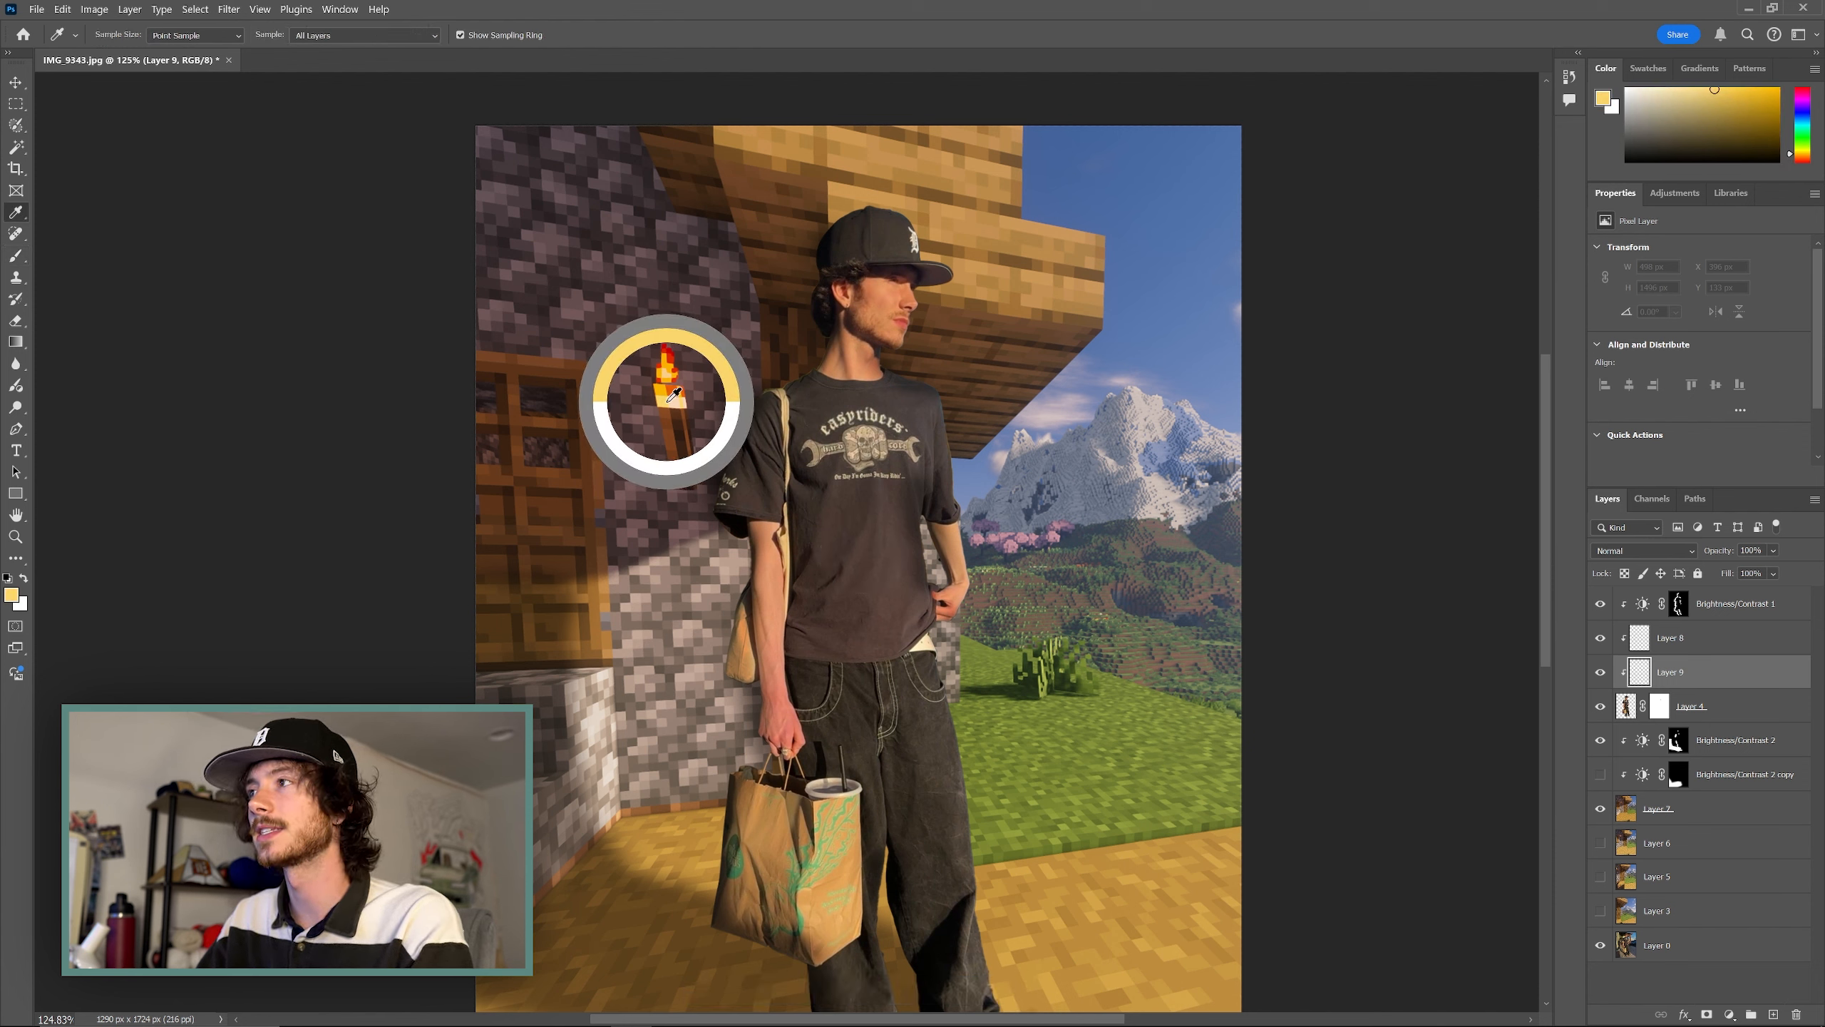
left_click(1644, 550)
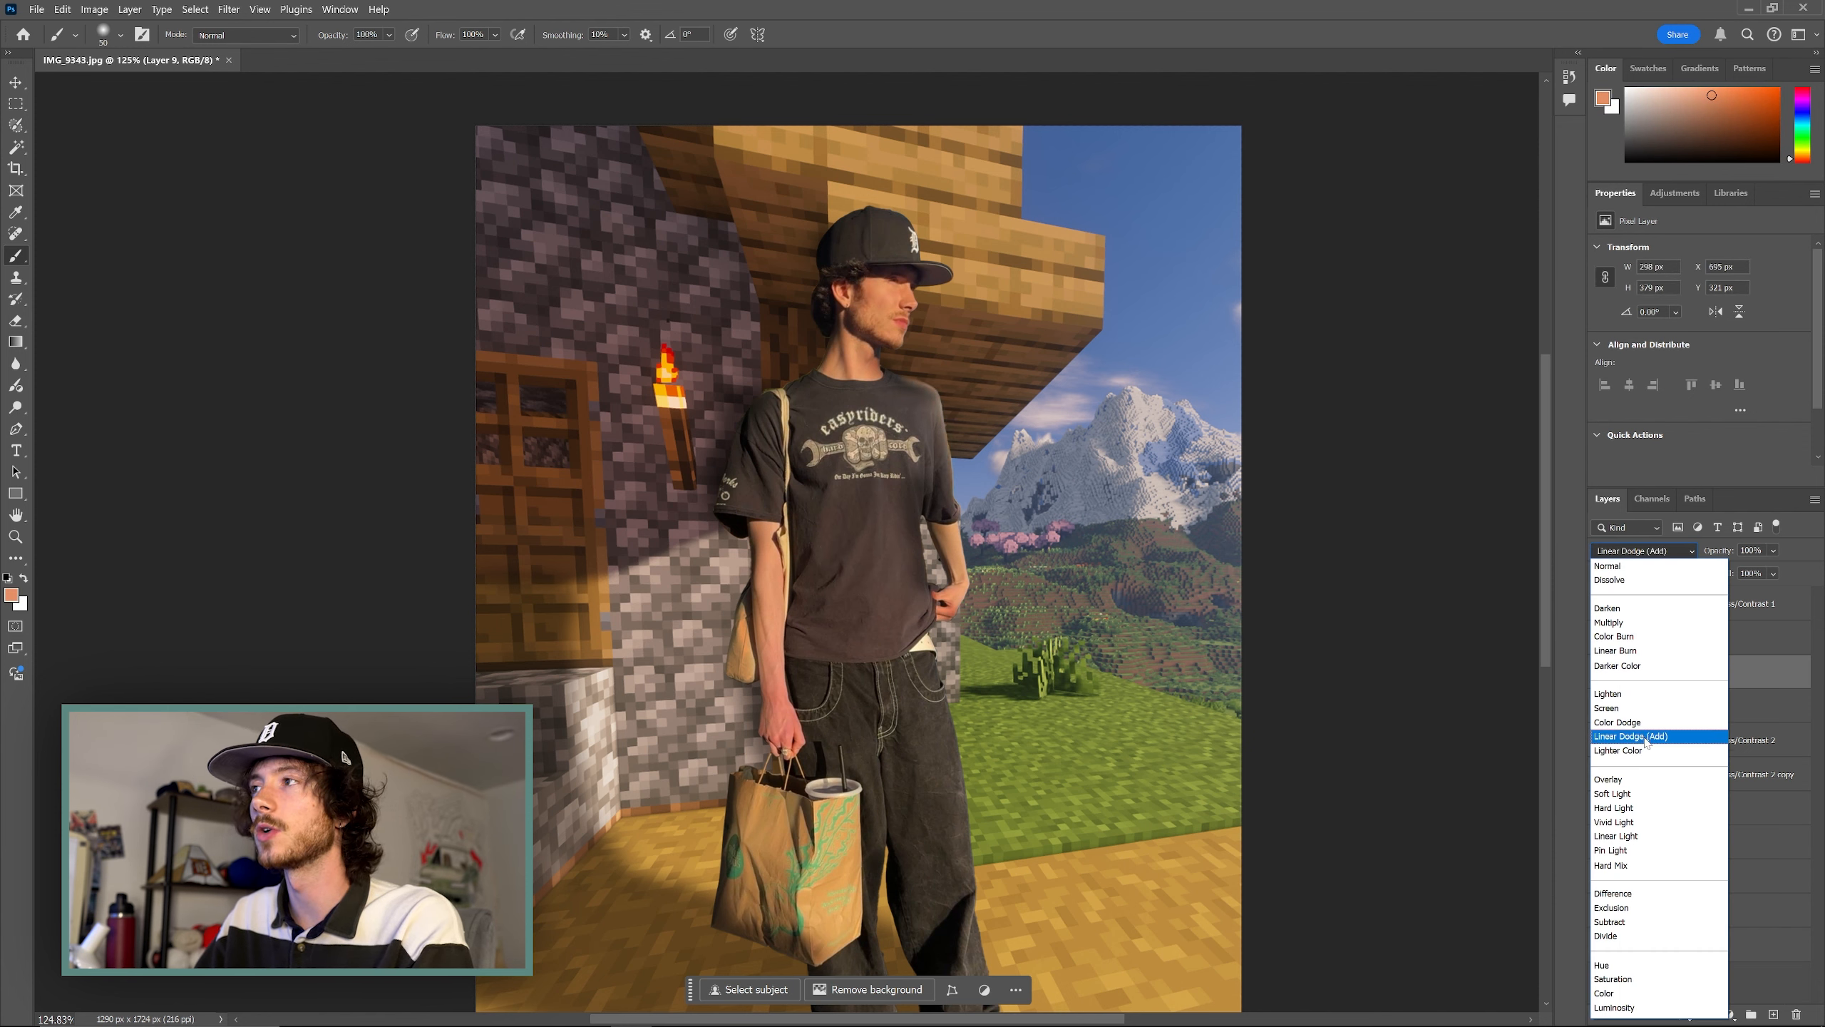
left_click(1630, 807)
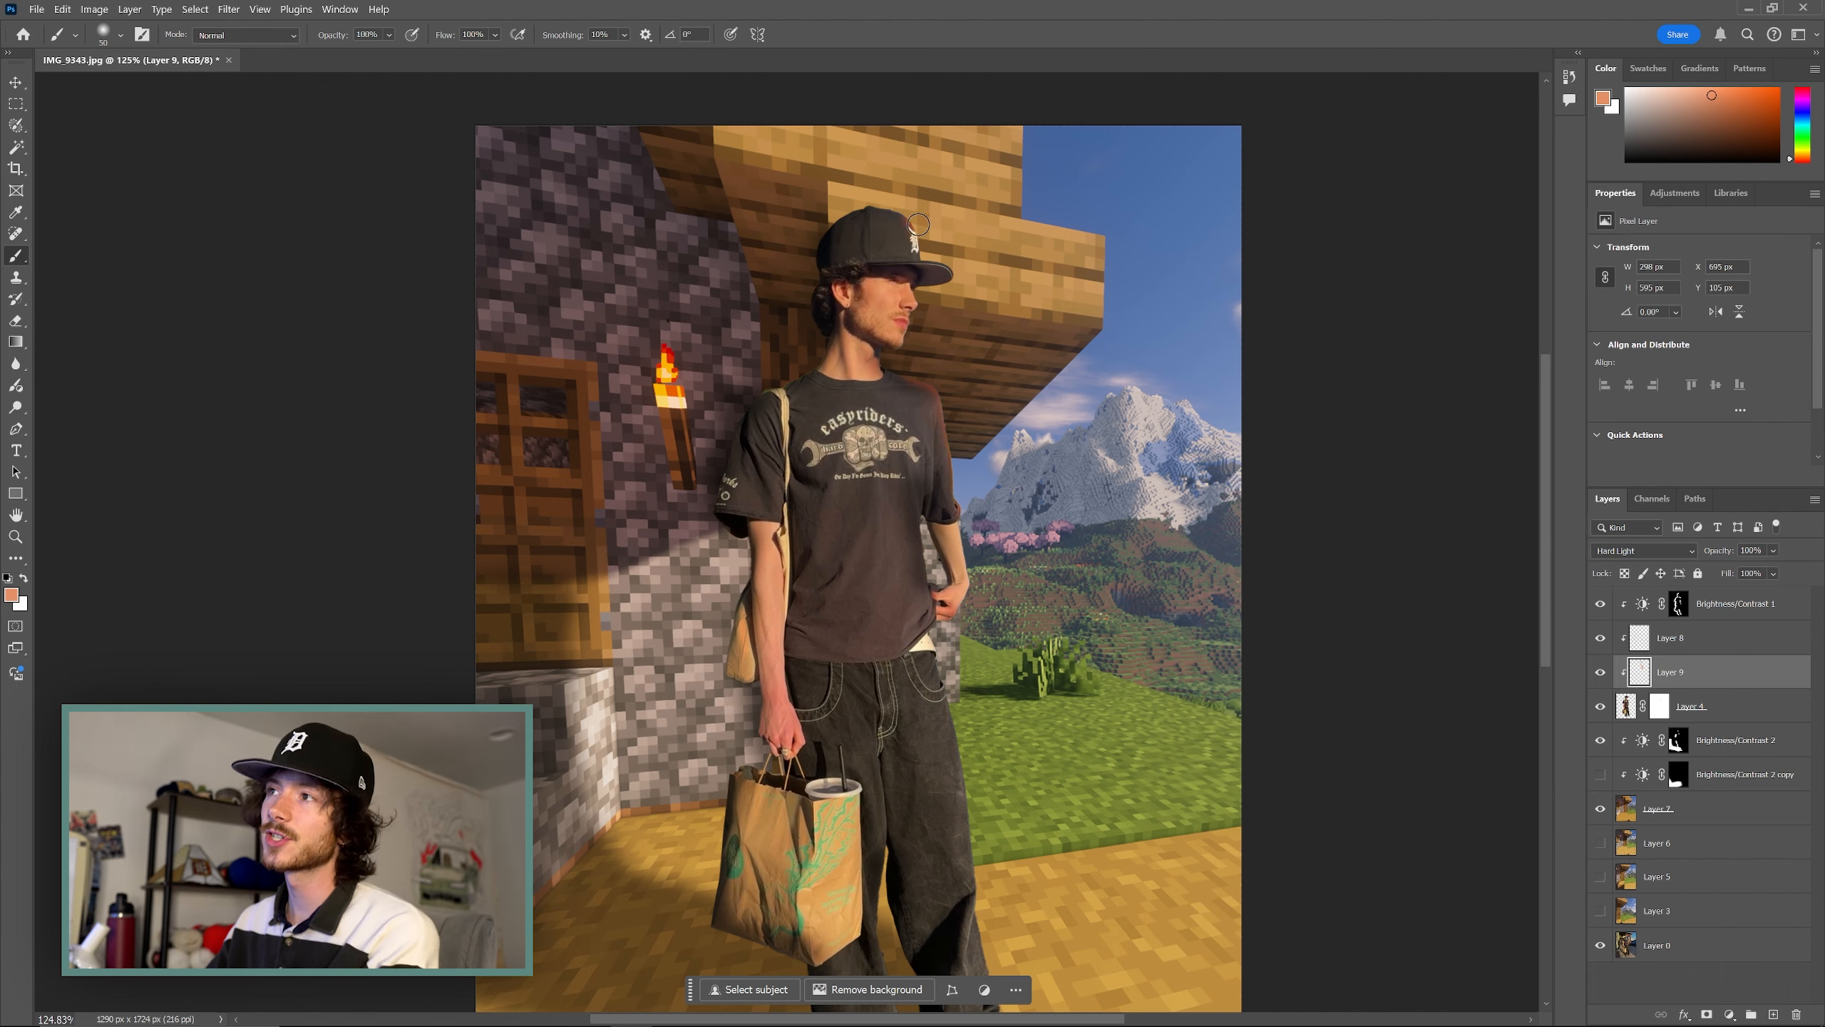
Paint warm orange light on Layer 9 along the person's edge facing the mountains
key("ctrl+space")
left_click_drag(898, 205, 972, 185)
left_click_drag(970, 213, 1010, 293)
key("ctrl+space")
left_click_drag(1229, 511, 1029, 552)
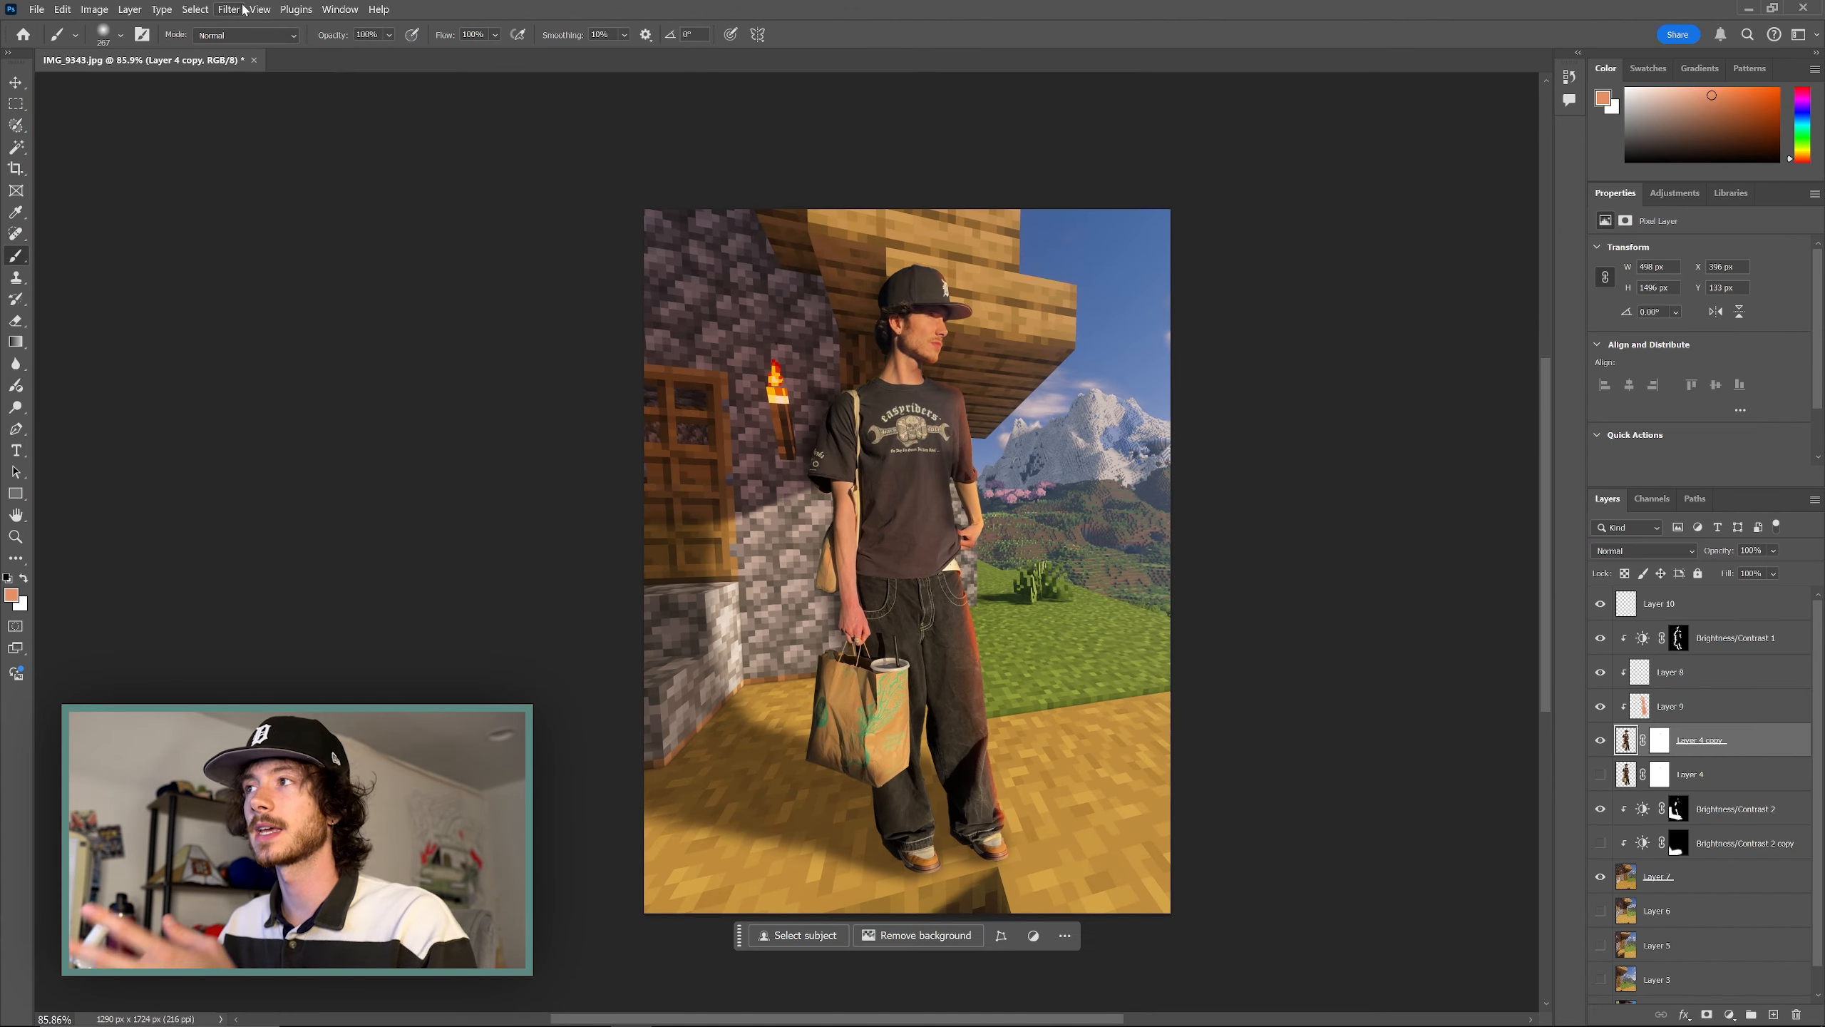
Apply the Lens Flare render filter to the duplicated person layer, Layer 4 copy
left_click(228, 8)
mouse_move(416, 269)
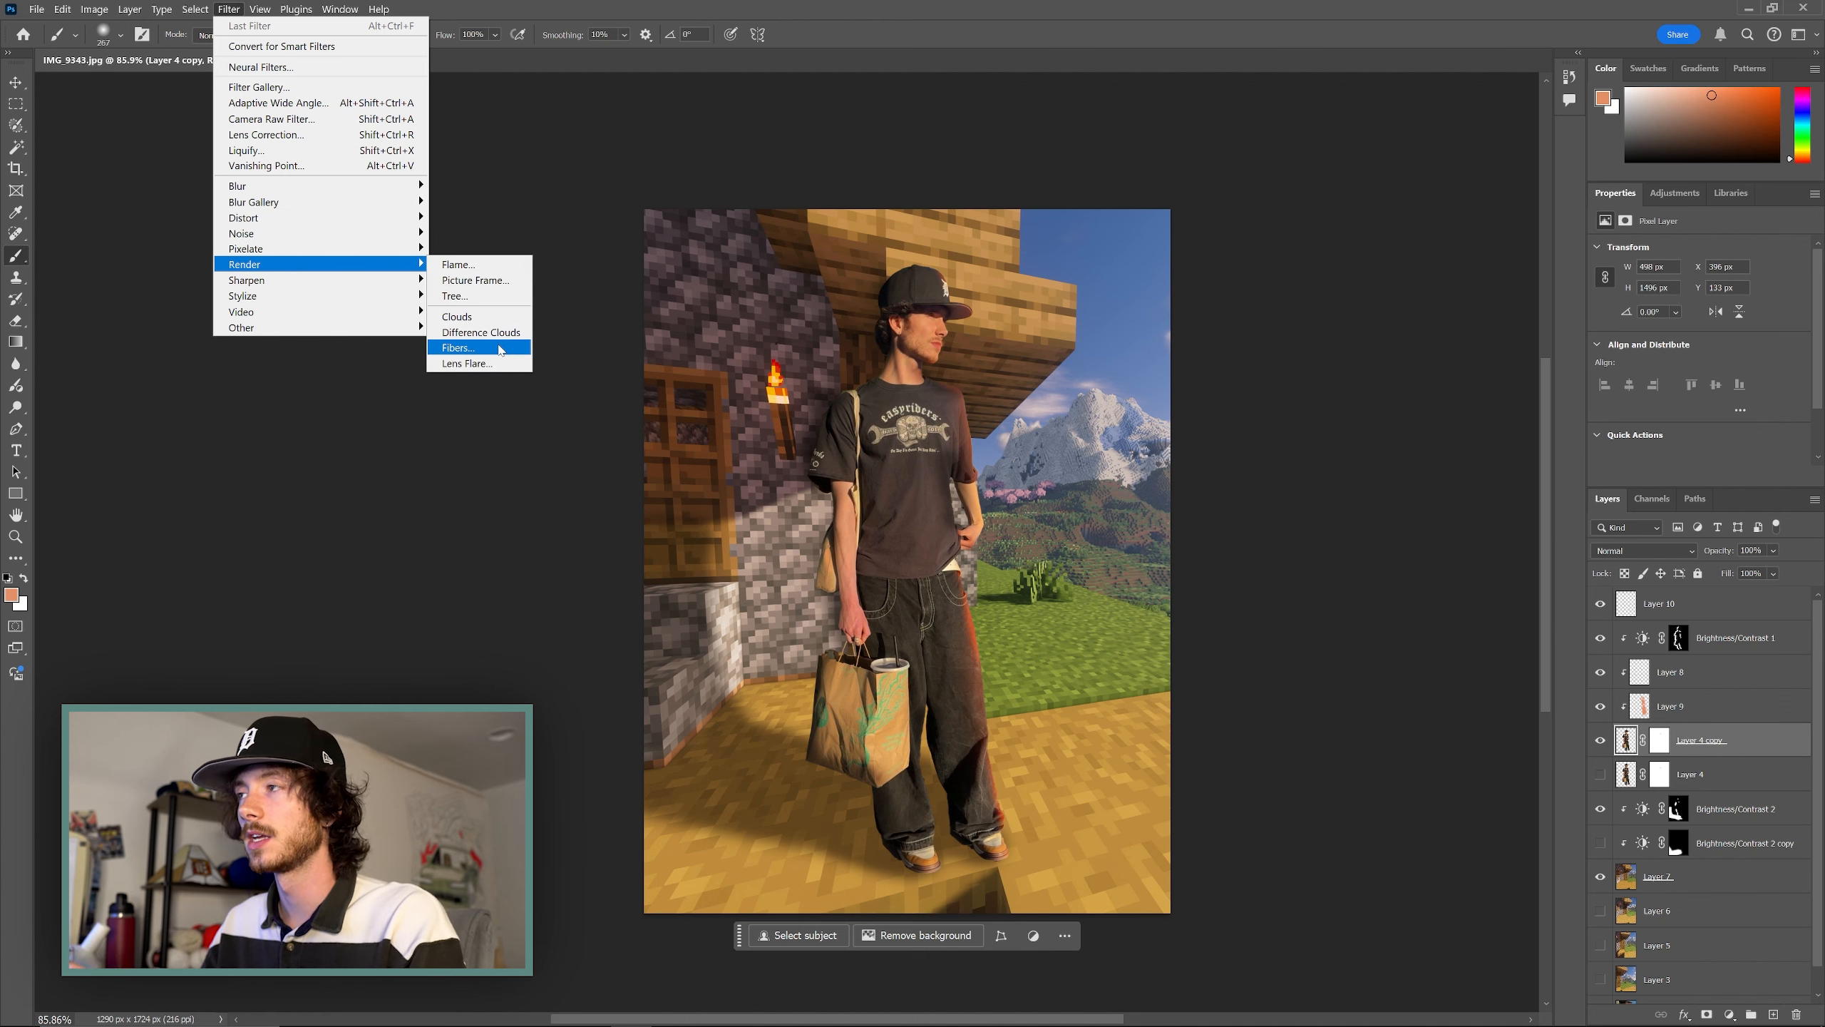
left_click(467, 363)
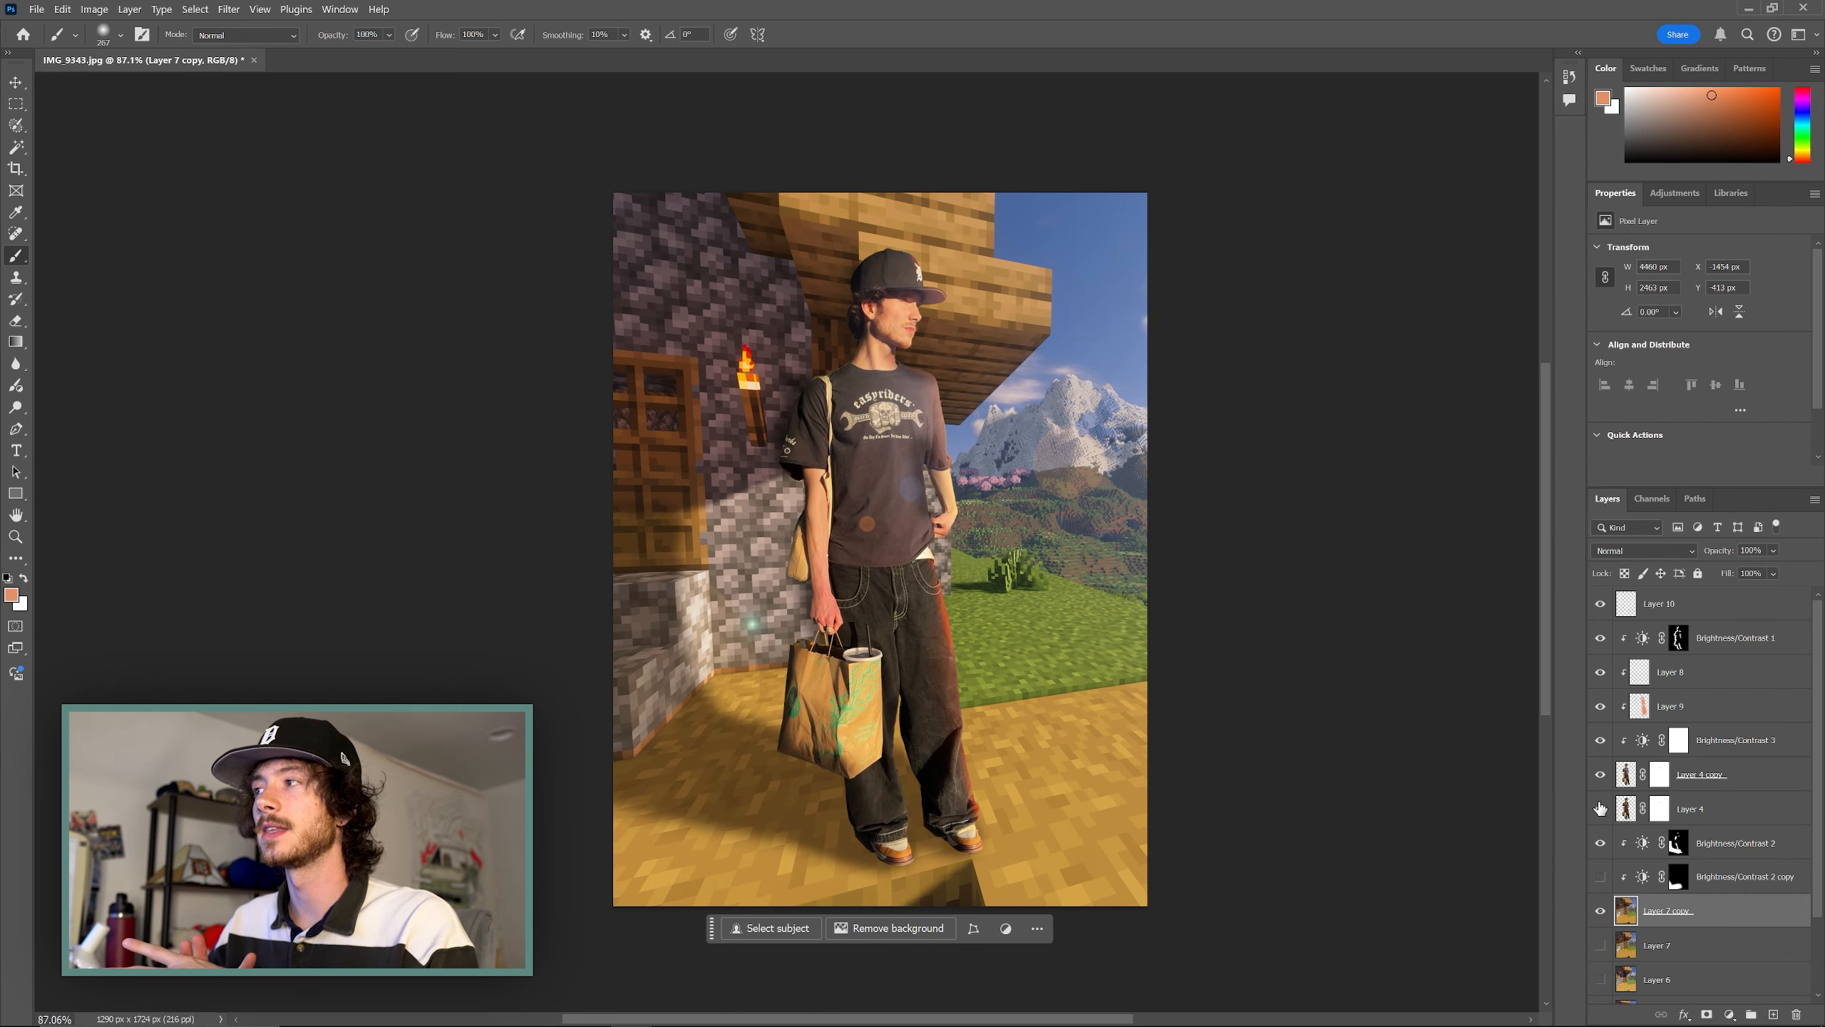
Compare the composite with the Layer 4 copy hidden and shown to examine the lens flare
left_click(1601, 787)
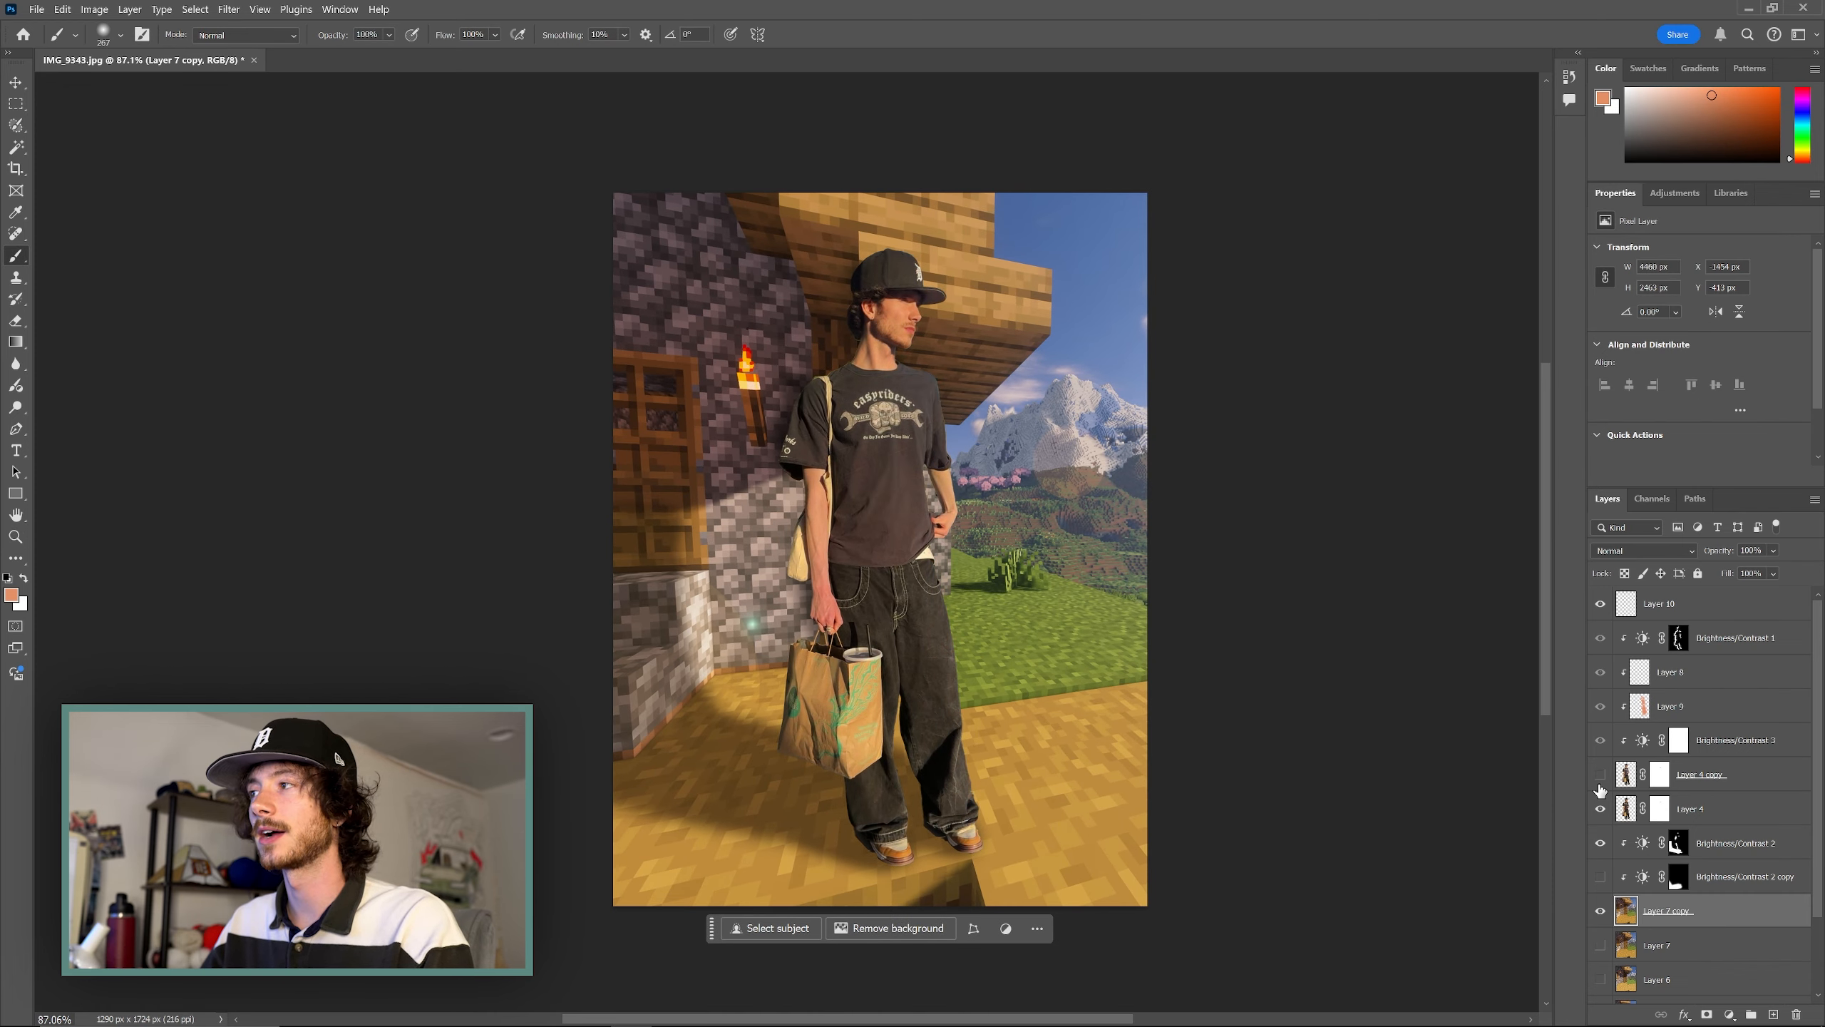
left_click(1600, 786)
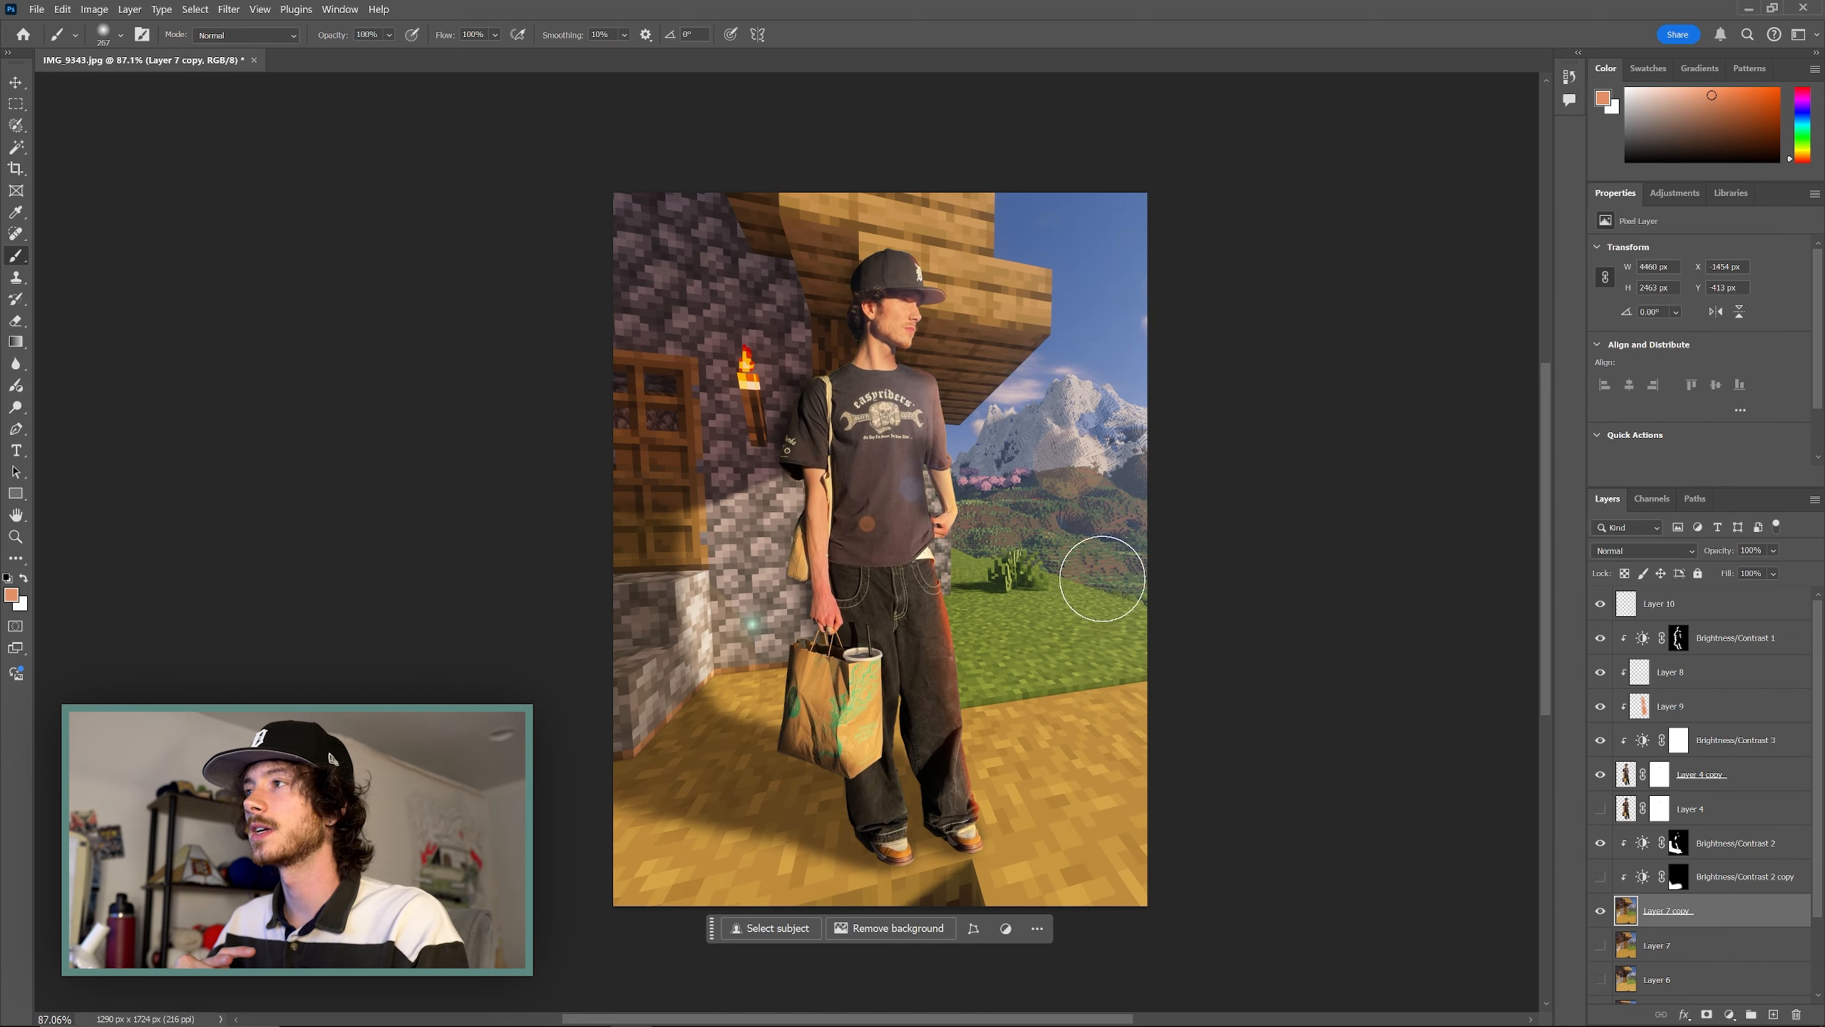
mouse_move(934, 540)
left_mouse_down()
mouse_move(855, 542)
mouse_move(978, 562)
mouse_move(881, 518)
mouse_move(956, 387)
left_mouse_up()
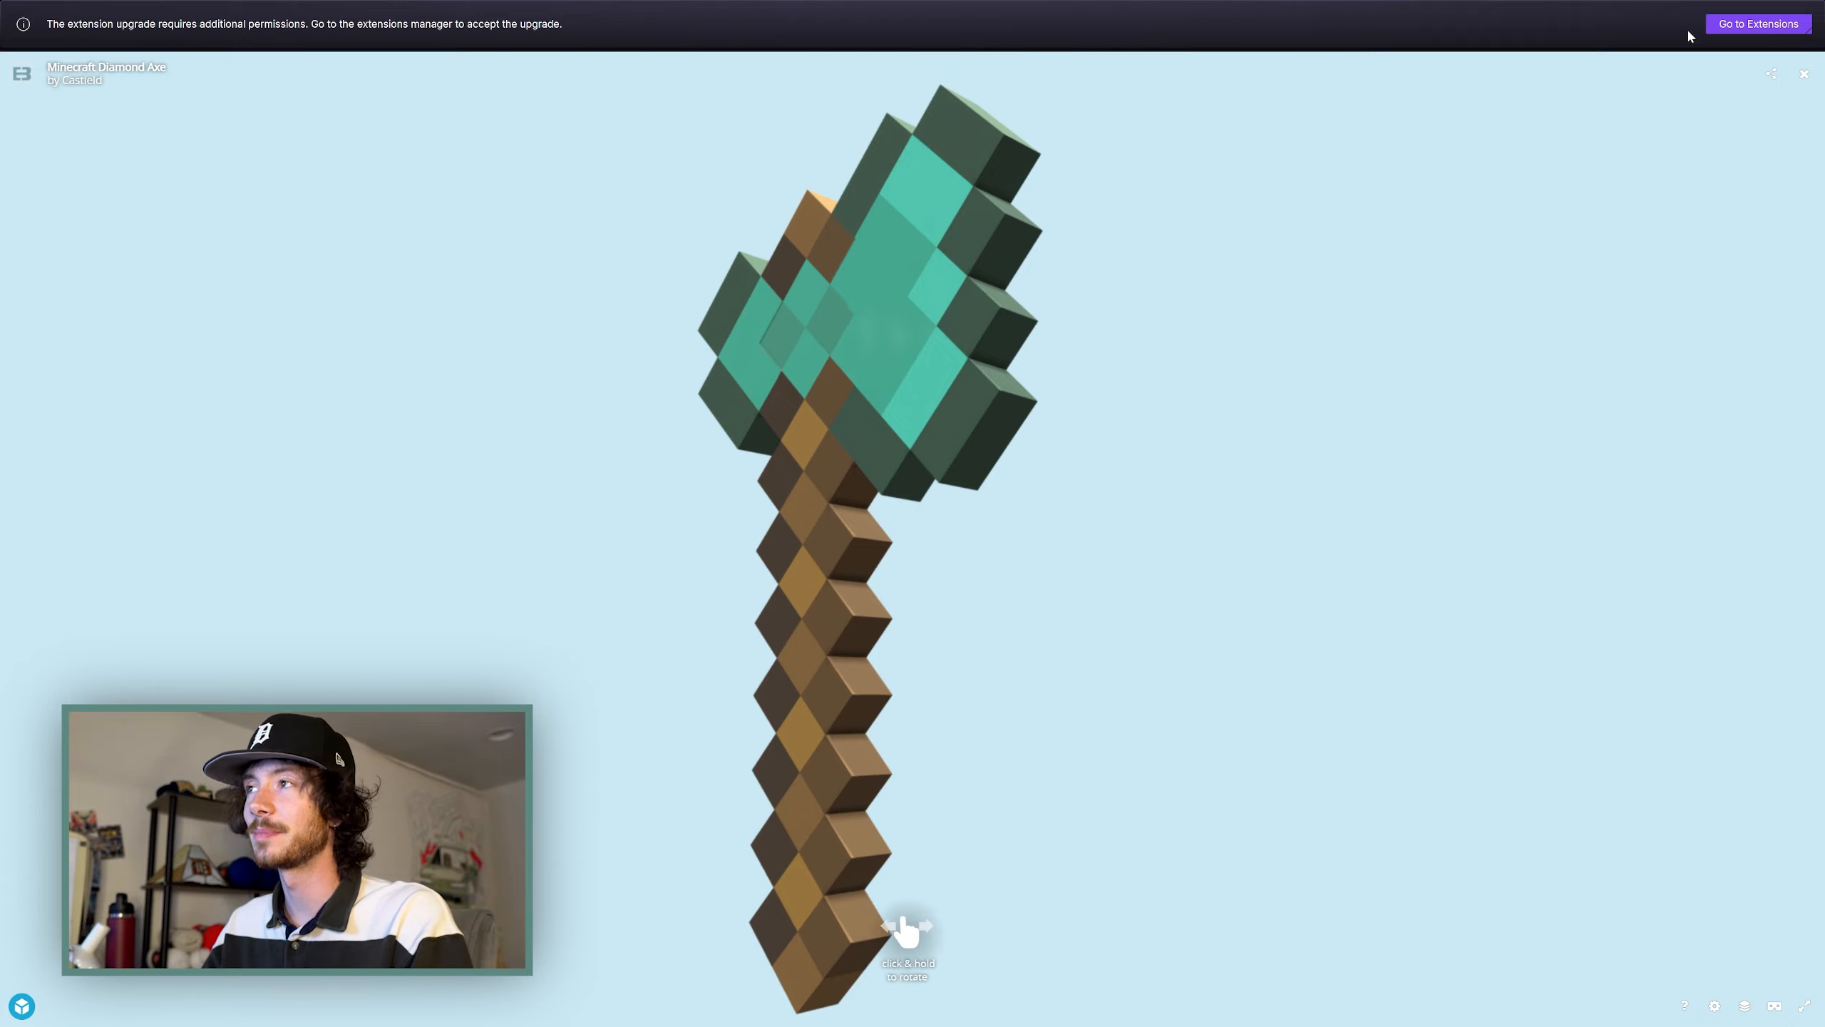
Orient the Minecraft Diamond Axe model on Sketchfab to a slightly angled upright view and shrink it in the viewer
left_click_drag(899, 518, 898, 756)
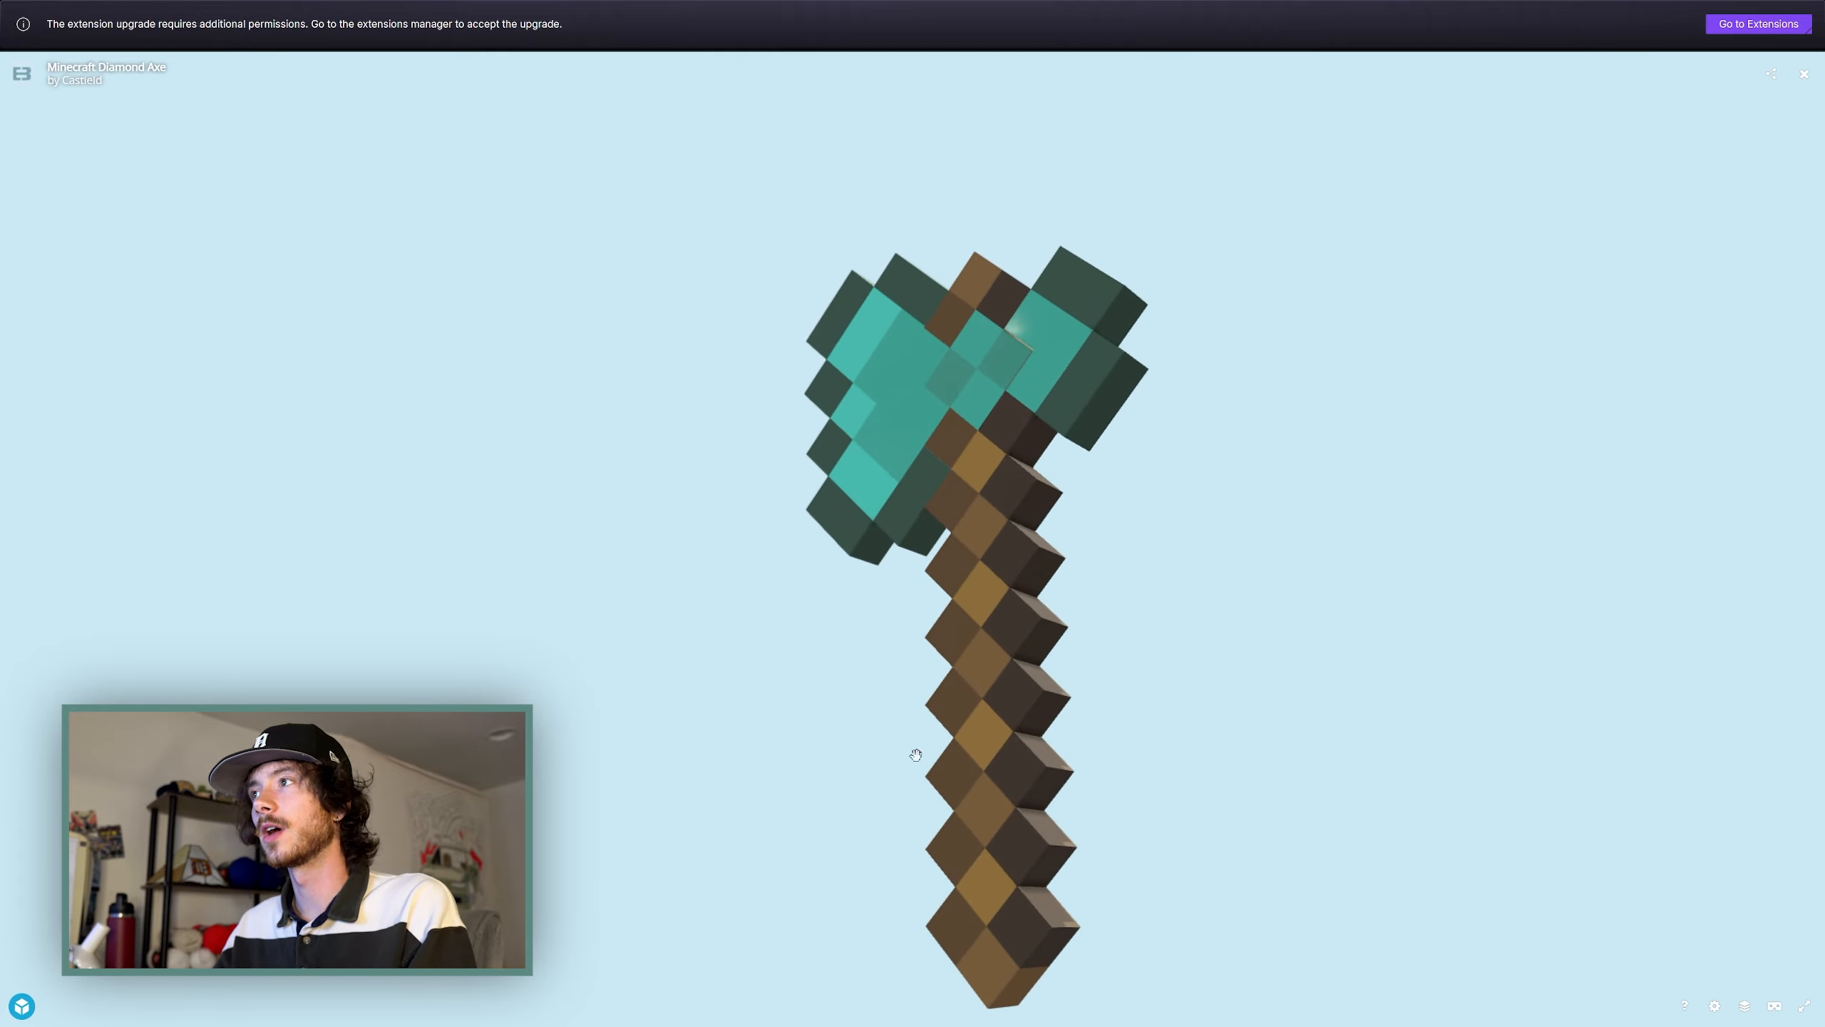
mouse_move(1097, 406)
left_mouse_down()
mouse_move(1023, 404)
mouse_move(1147, 472)
mouse_move(1120, 477)
mouse_move(1136, 493)
left_mouse_up()
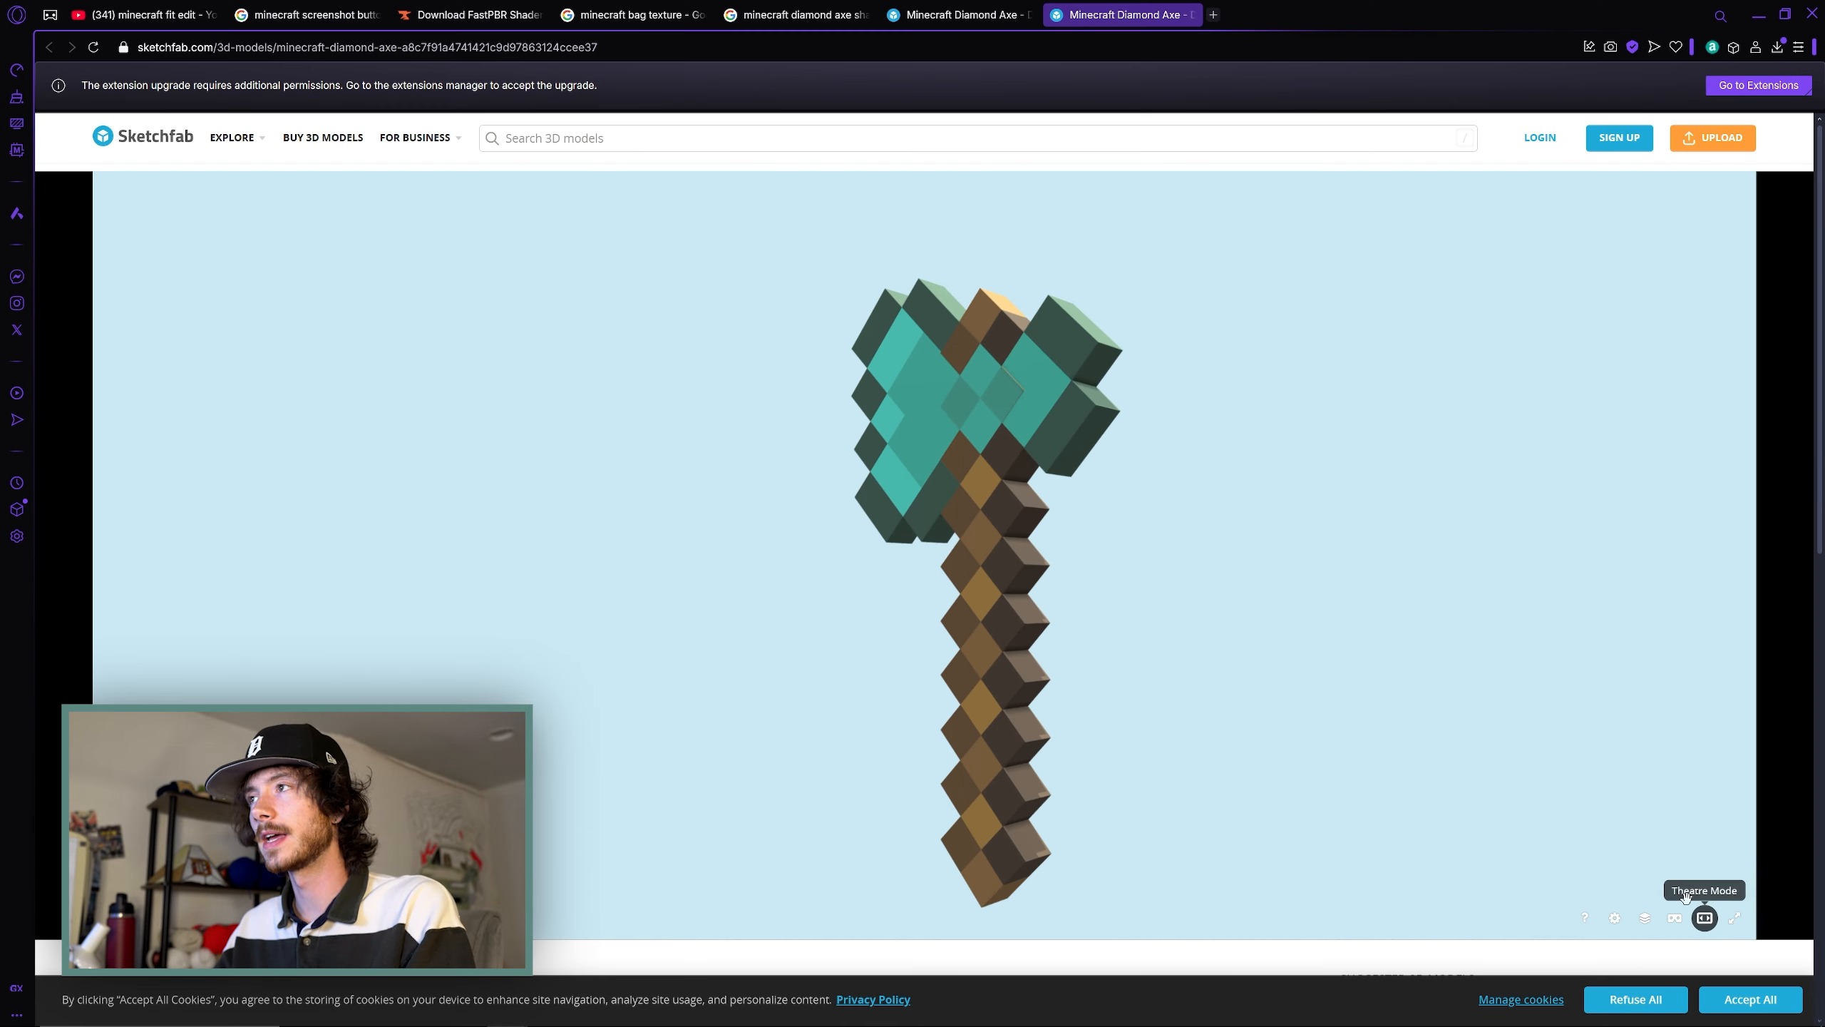
scroll(1067, 530, "down", 5)
scroll(1056, 549, "up", 3)
scroll(1040, 569, "down", 3)
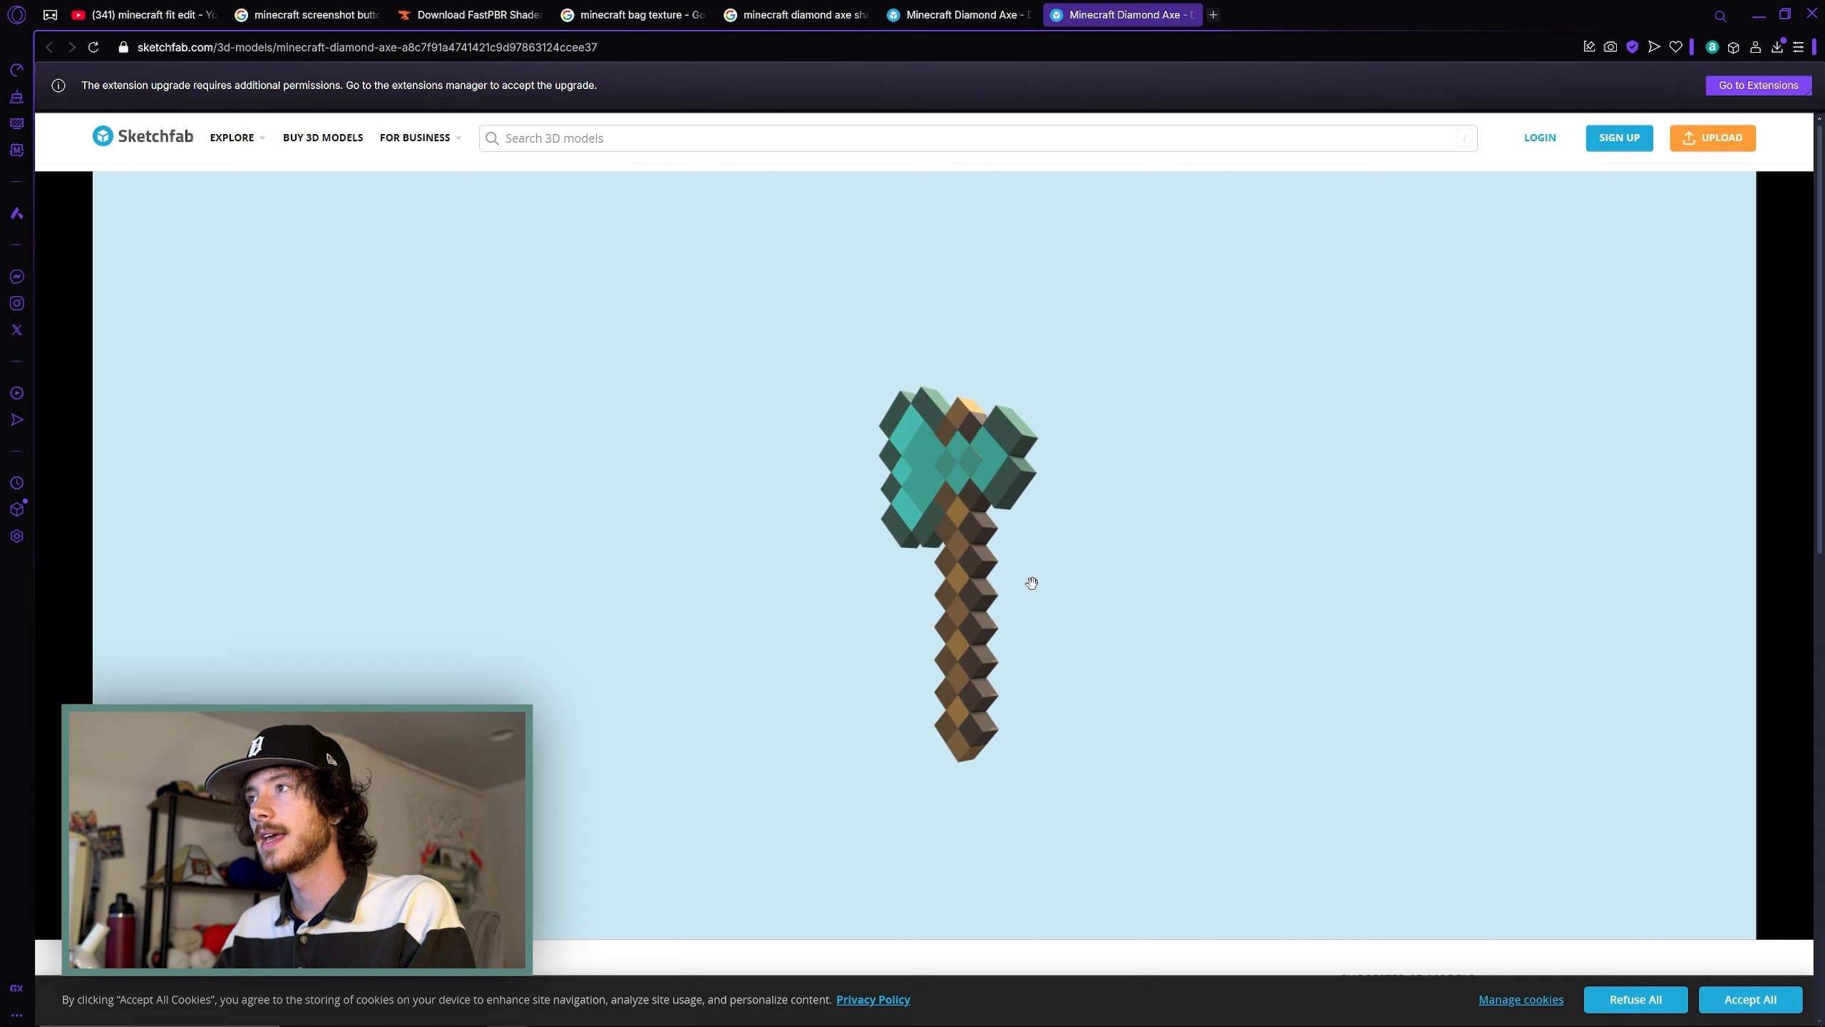
left_click_drag(1032, 583, 1091, 716)
left_click_drag(1064, 825, 1067, 825)
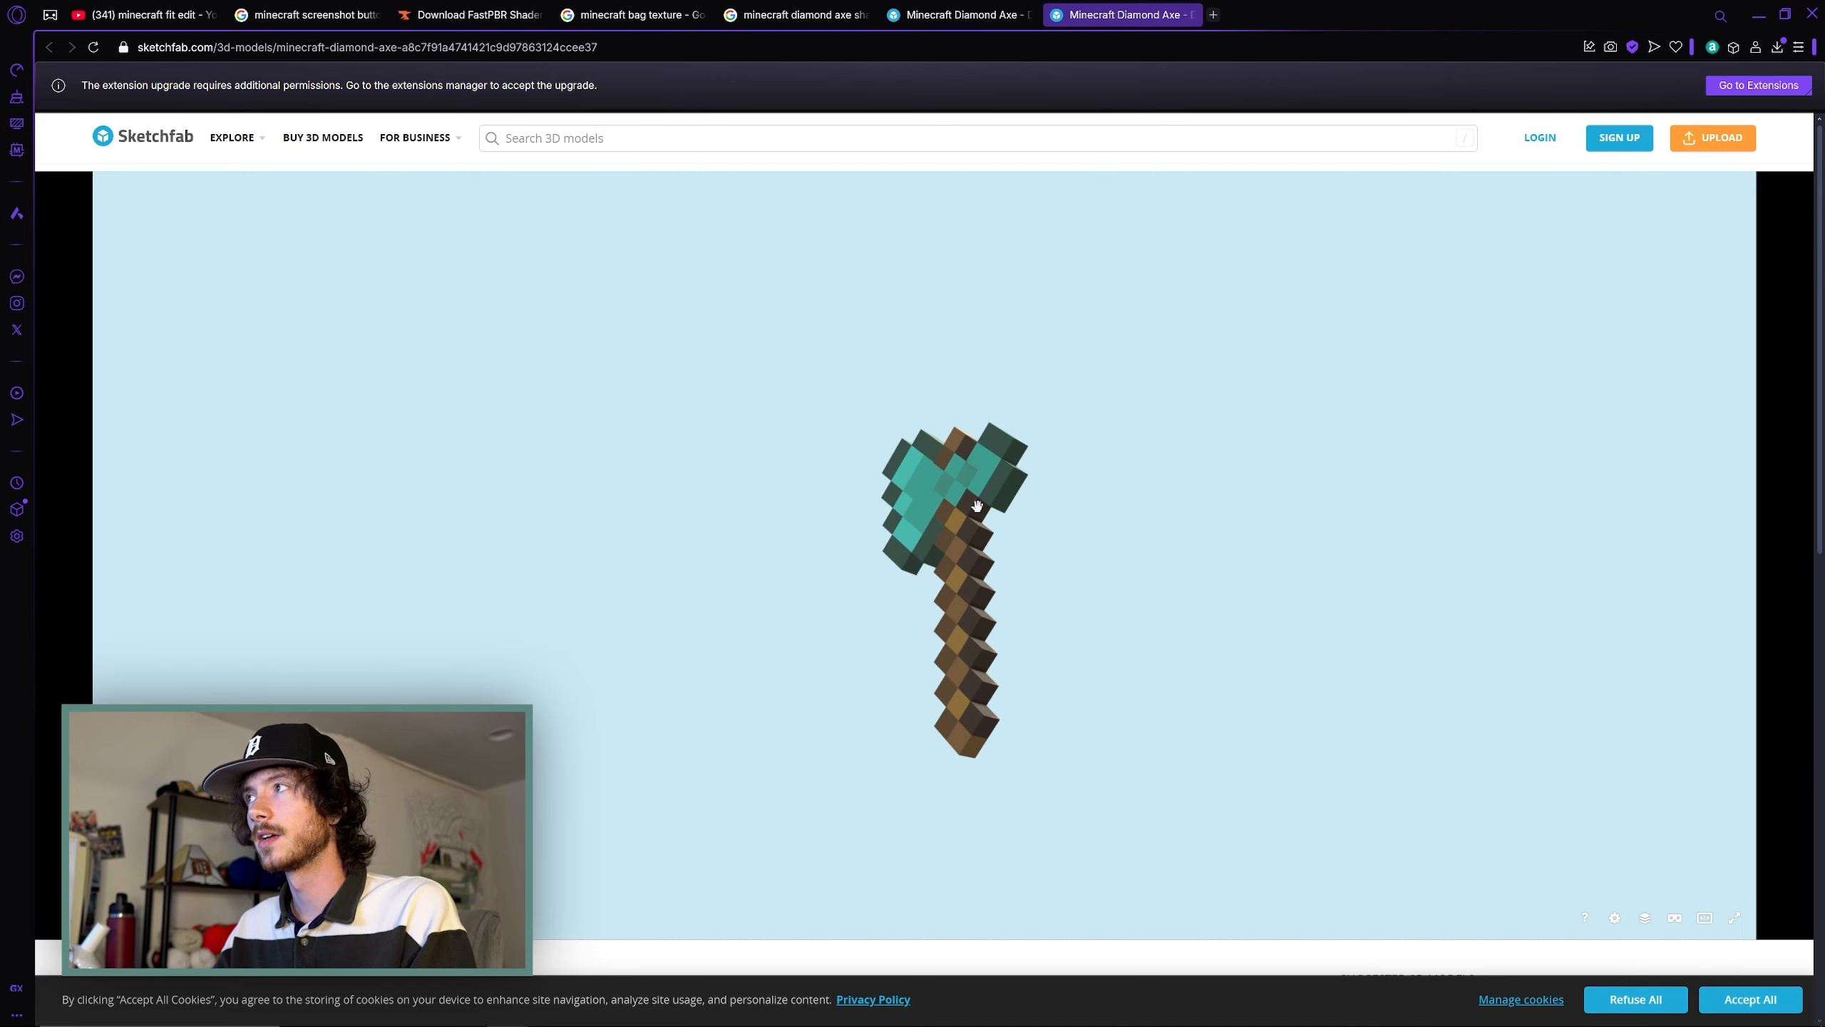
Capture a browser snapshot of the region around the diamond axe and copy it to the clipboard
left_click(1611, 47)
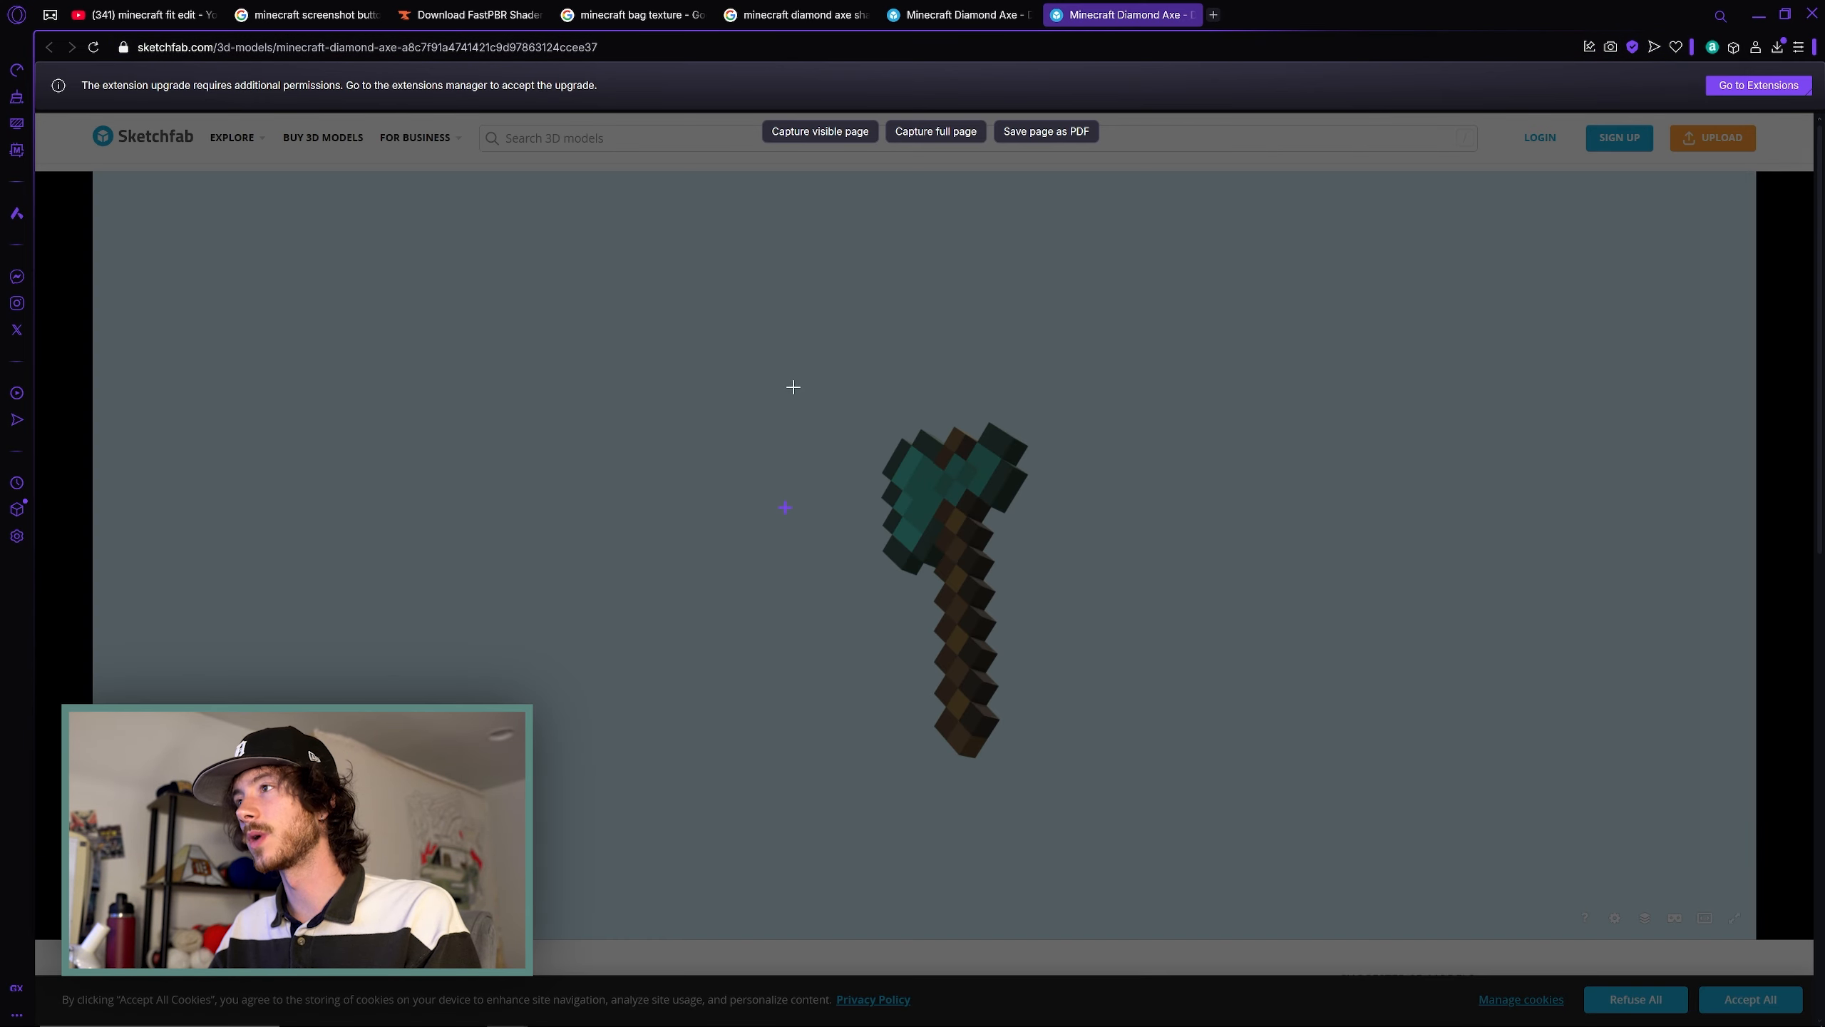
left_click_drag(803, 380, 1111, 797)
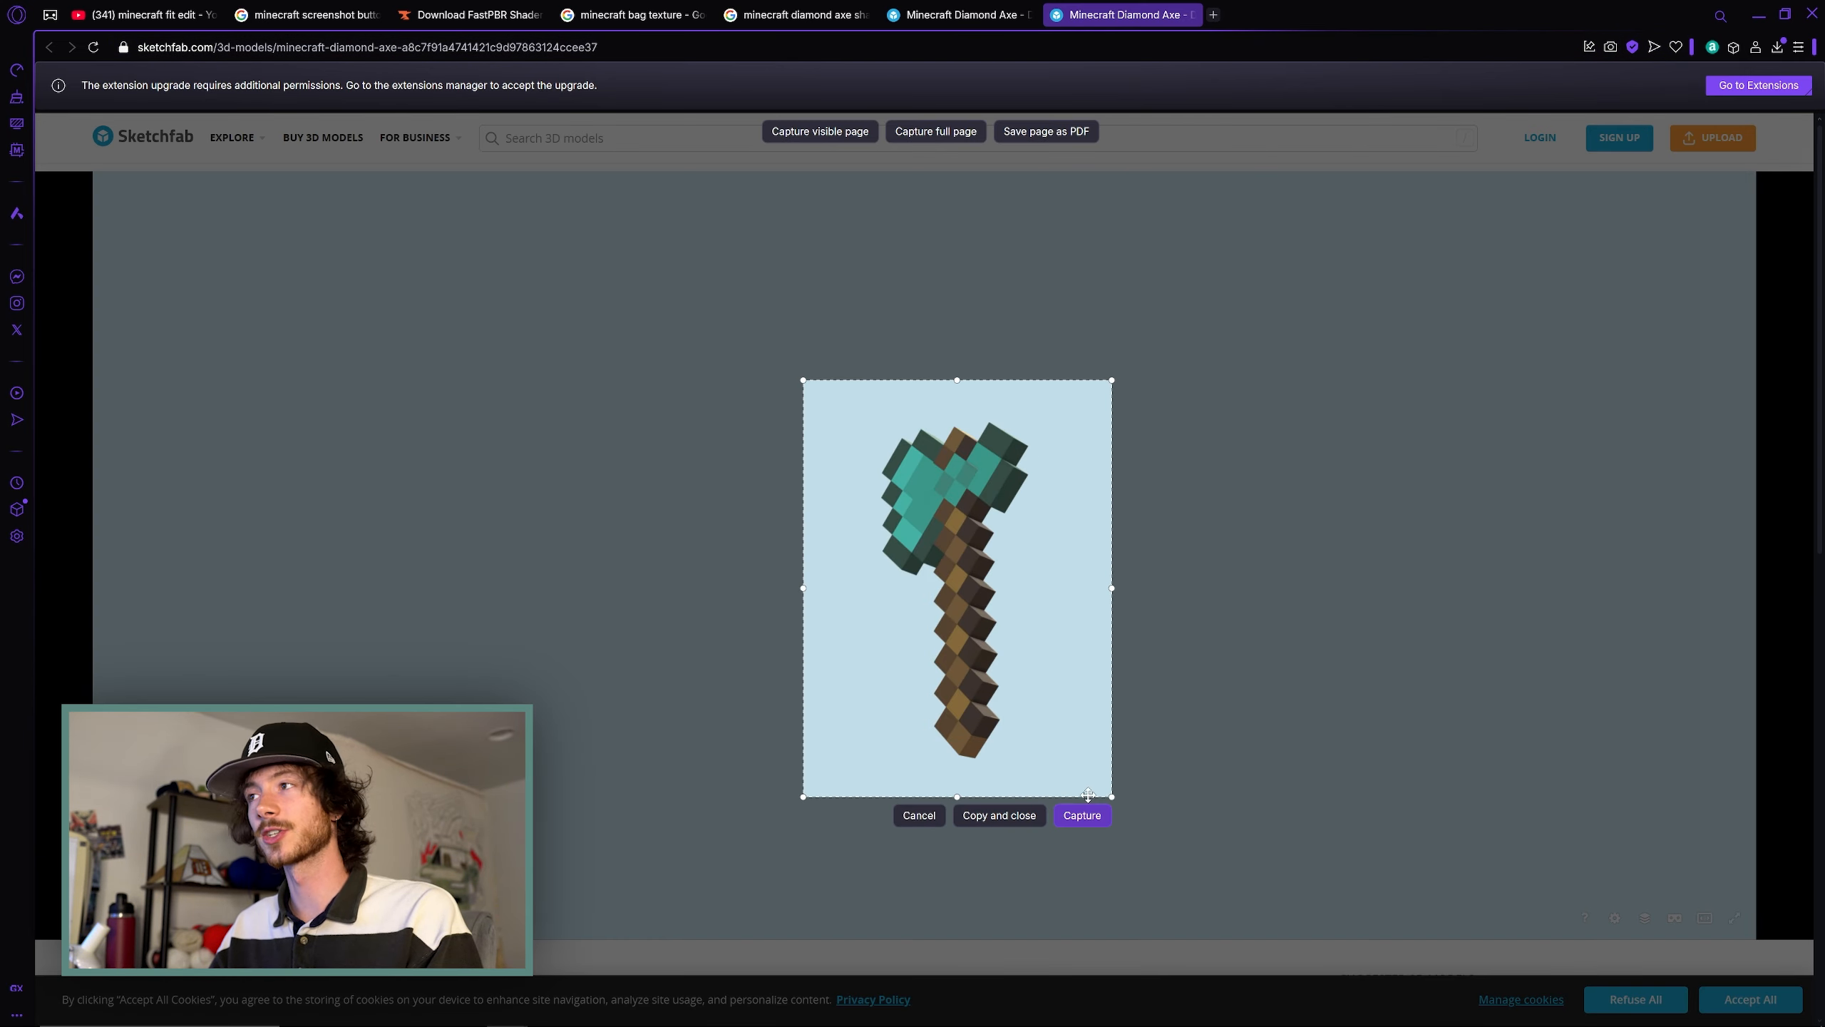
left_click(992, 814)
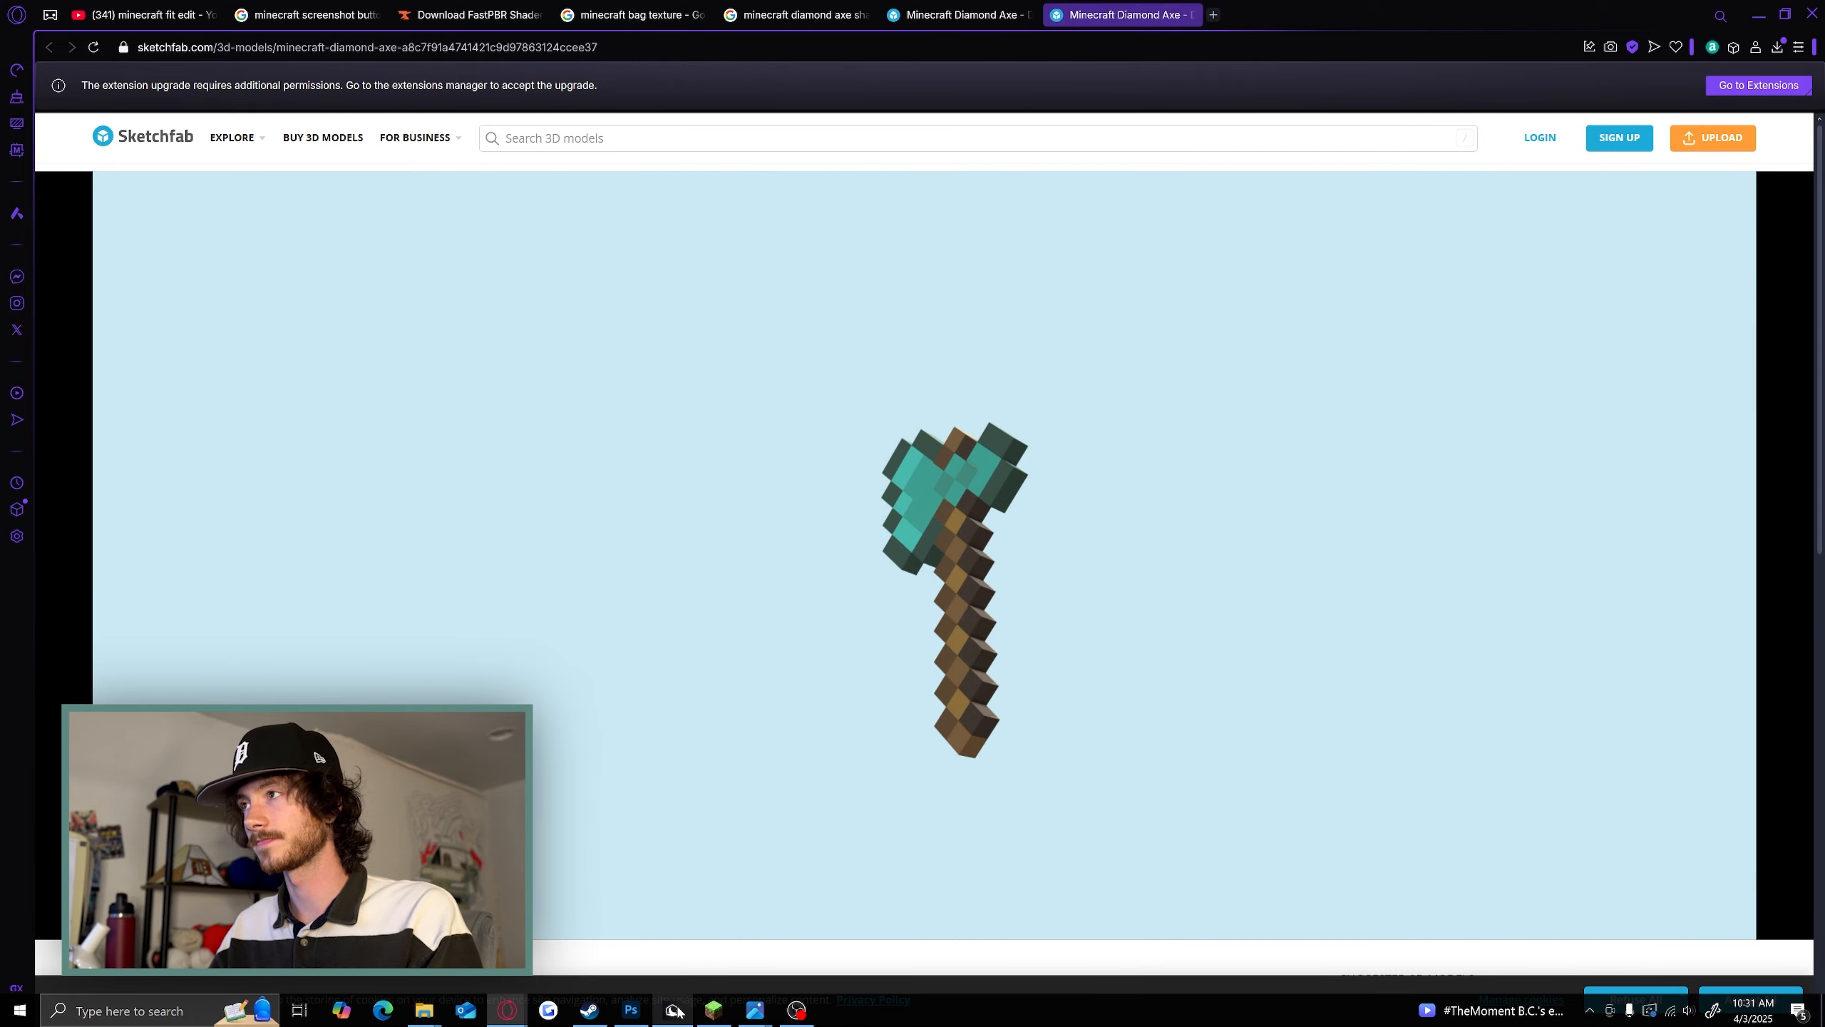
Switch to Photoshop, paste the diamond axe on Layer 10, and scale and rotate it beside the person's hand over the bag
left_click(632, 1010)
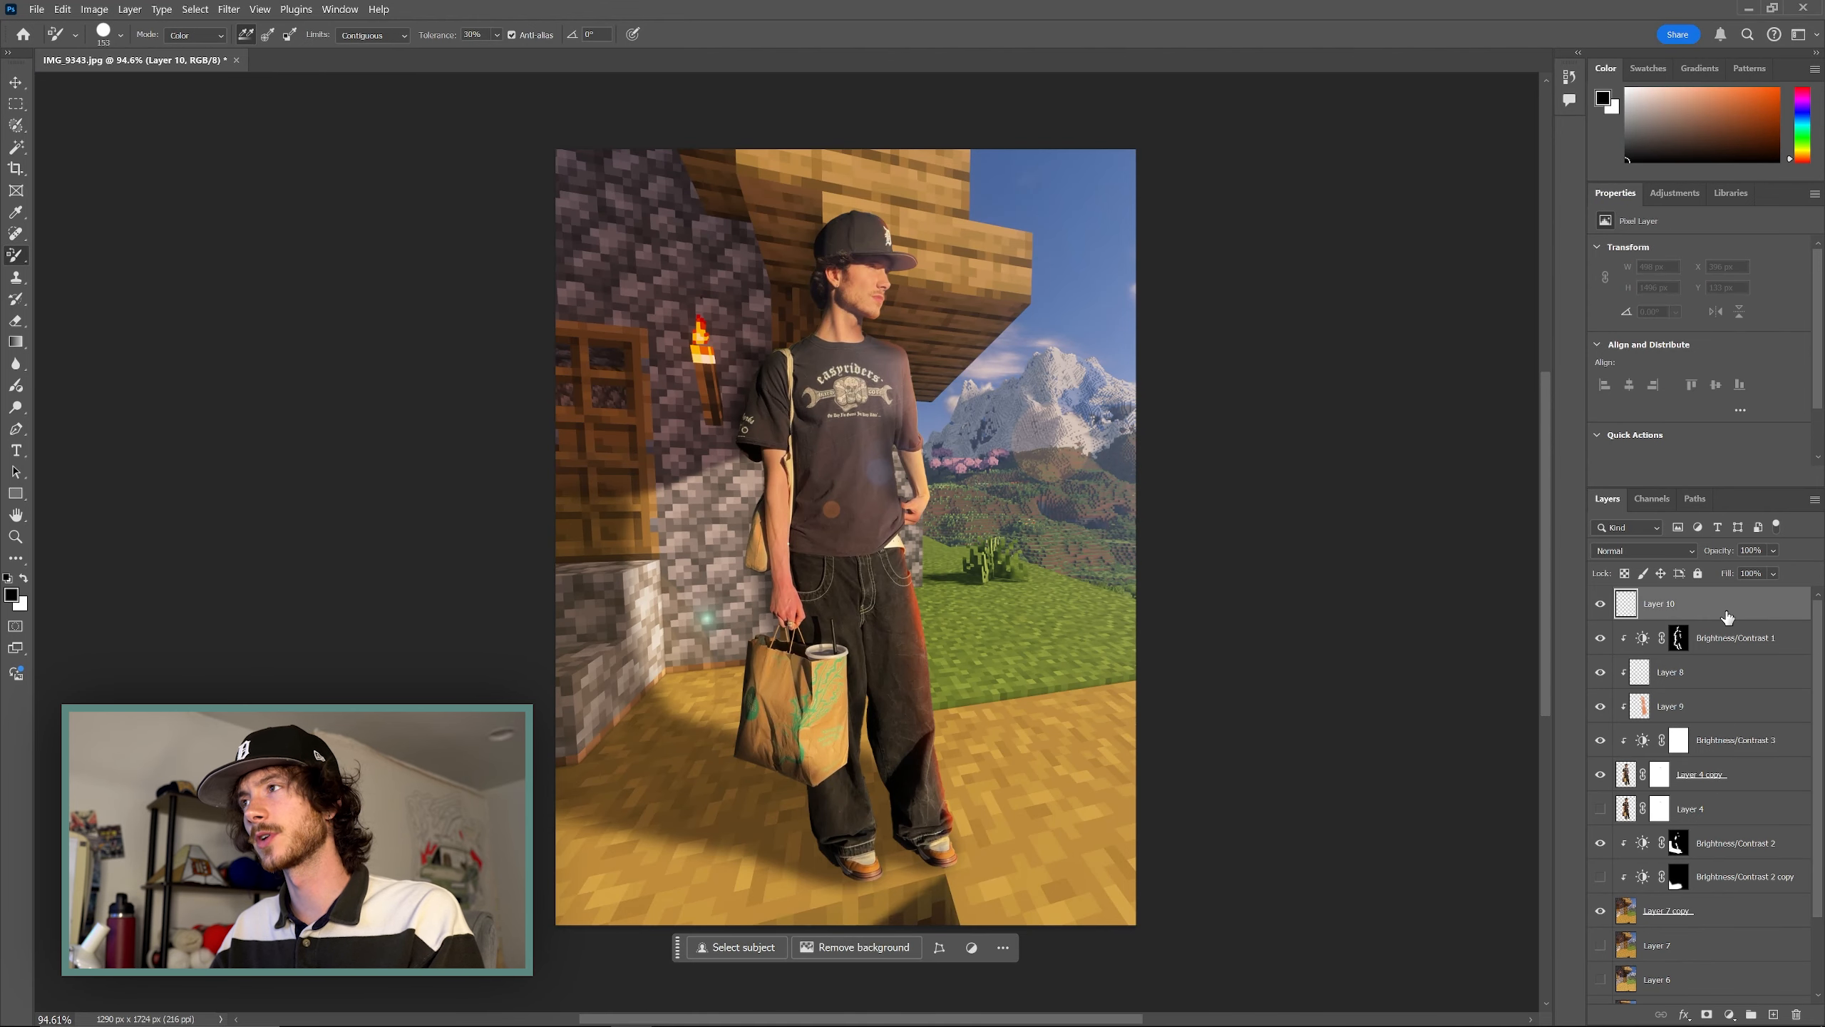
key("ctrl+v")
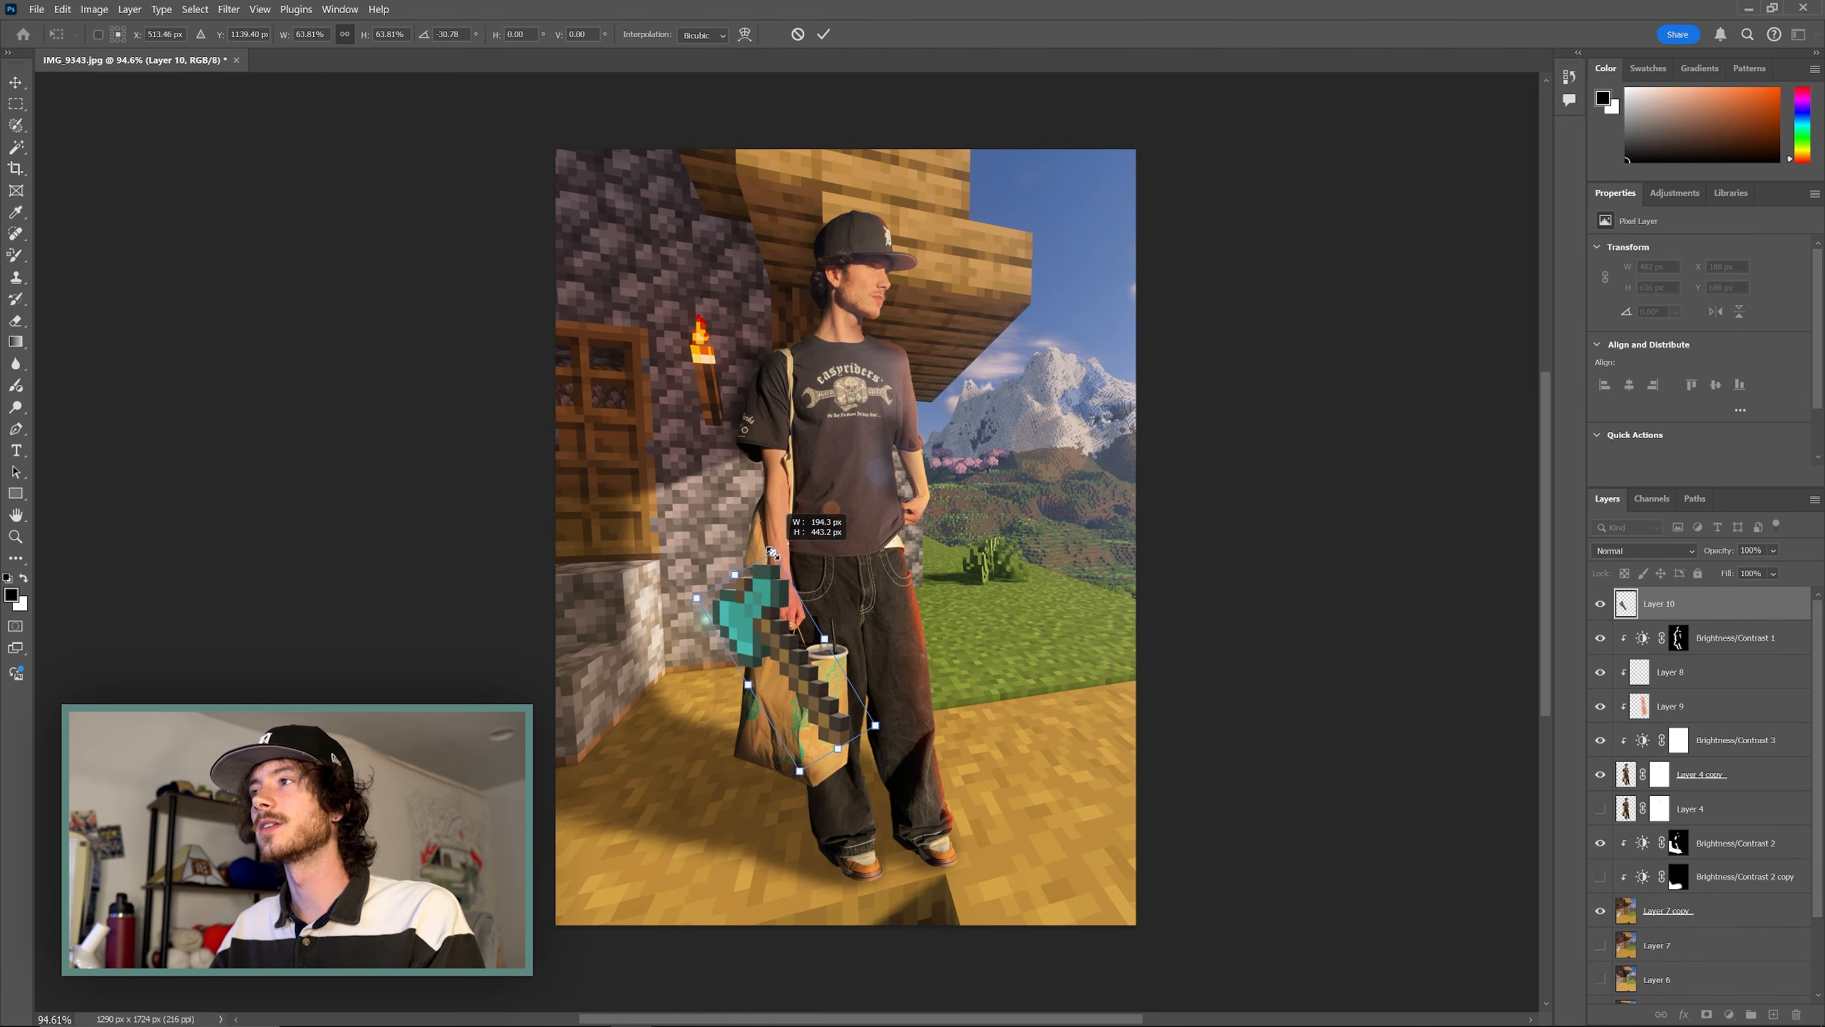
mouse_move(712, 586)
left_mouse_down()
mouse_move(693, 576)
mouse_move(721, 611)
left_mouse_up()
key("Return")
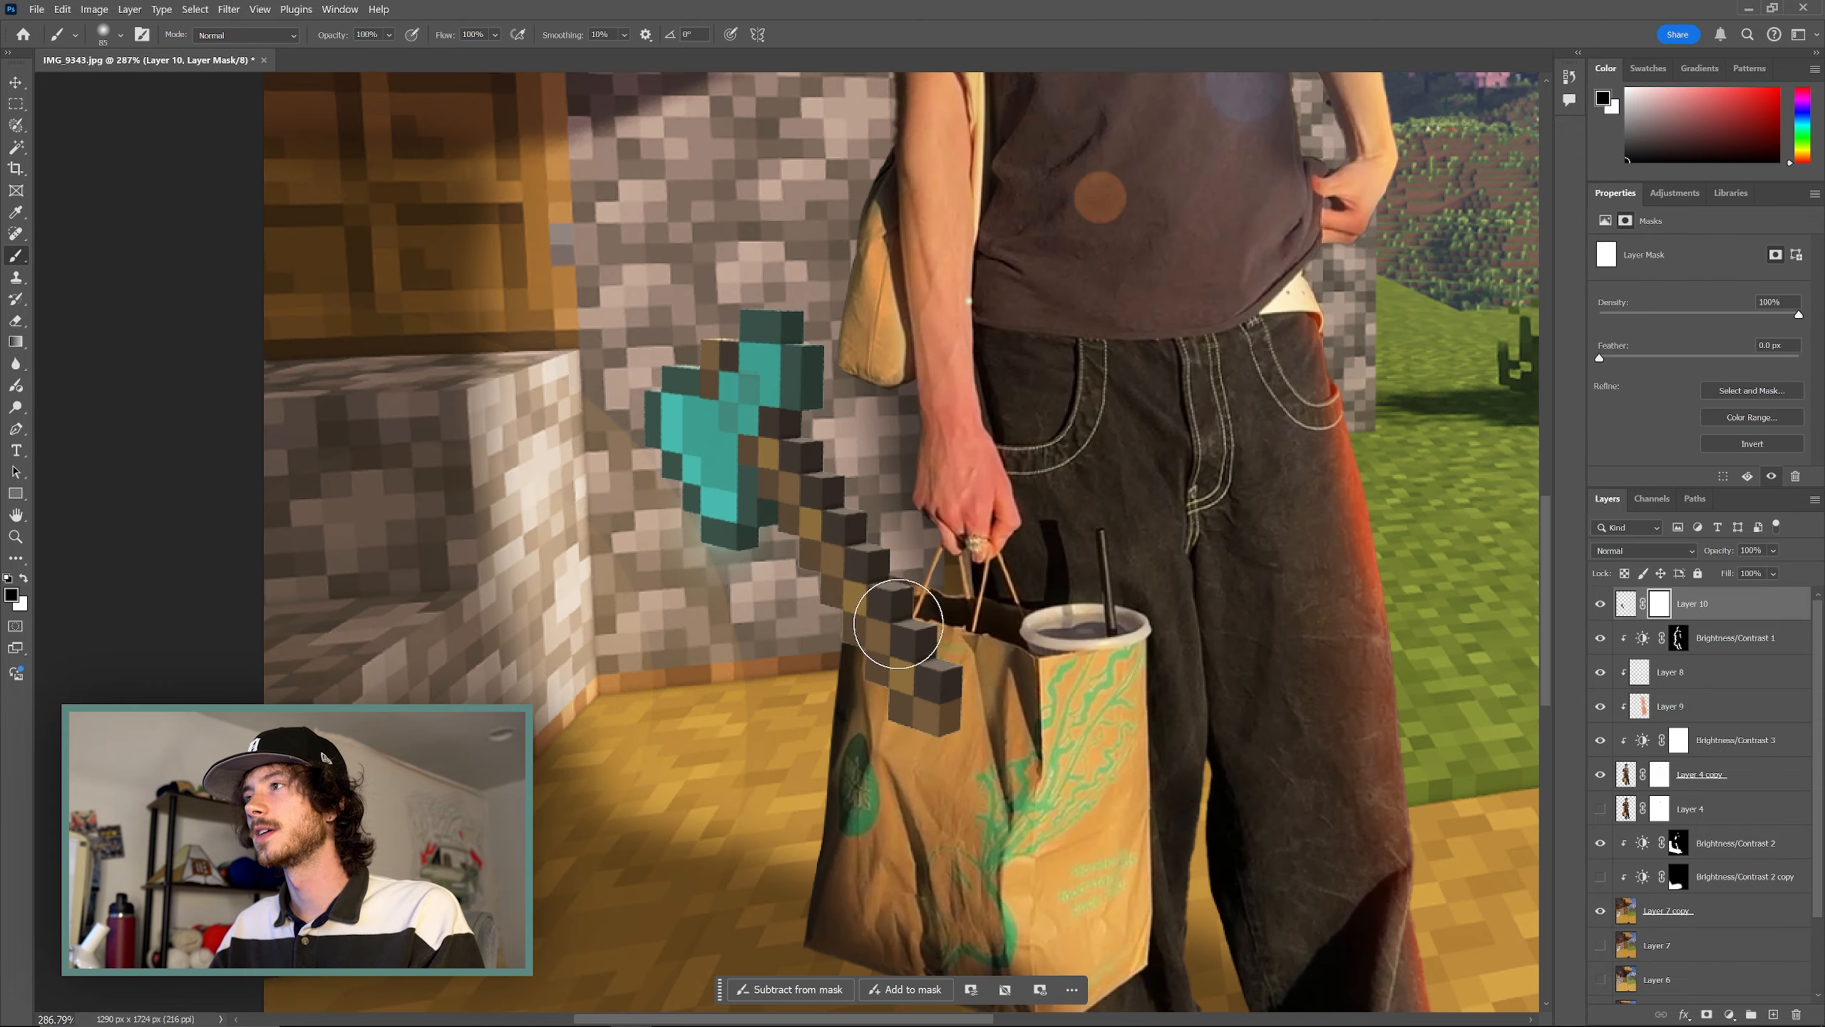
left_click_drag(899, 623, 923, 708)
key("ctrl+z")
left_click(1625, 774)
key("w")
left_click(942, 762)
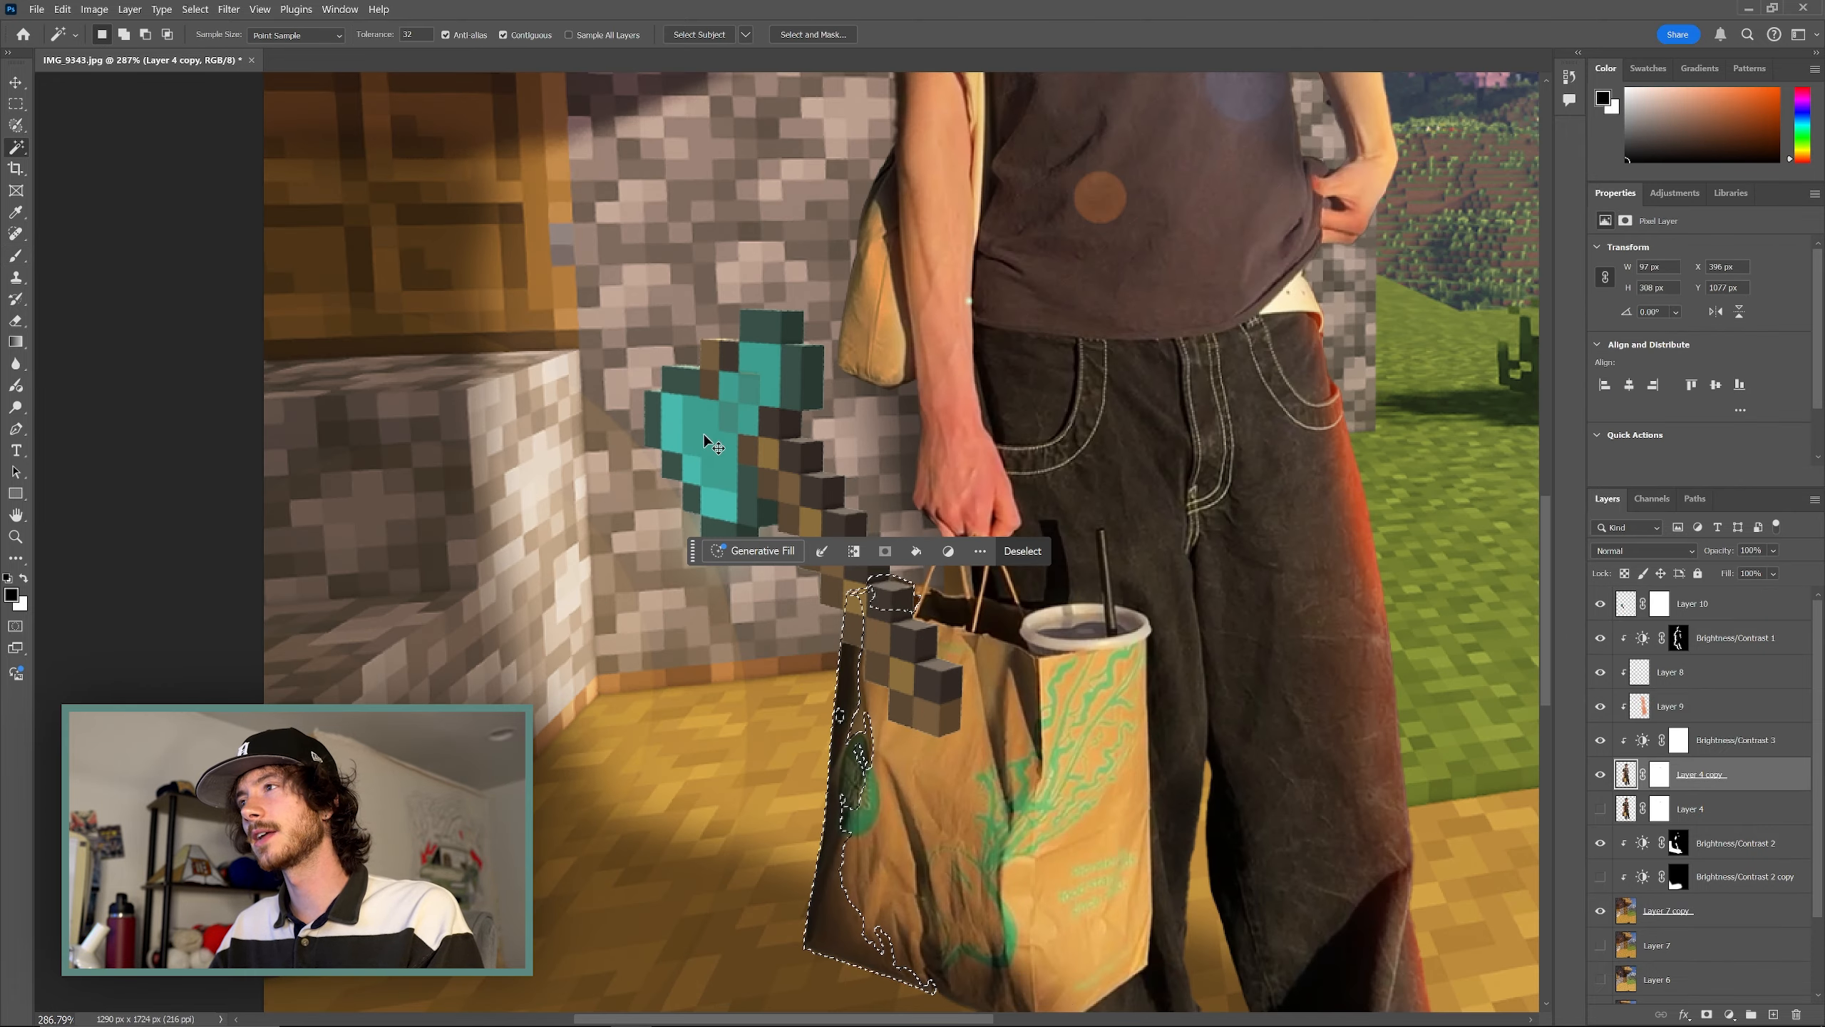
key("ctrl+d")
left_click(1035, 634)
key("ctrl+d")
Replace Layer 10's mask with one made from the Layer 4 copy's outline and invert it to hide the axe over the person
left_click(1625, 774, "ctrl")
left_click(1728, 610)
right_click(1659, 602)
left_click(1677, 626)
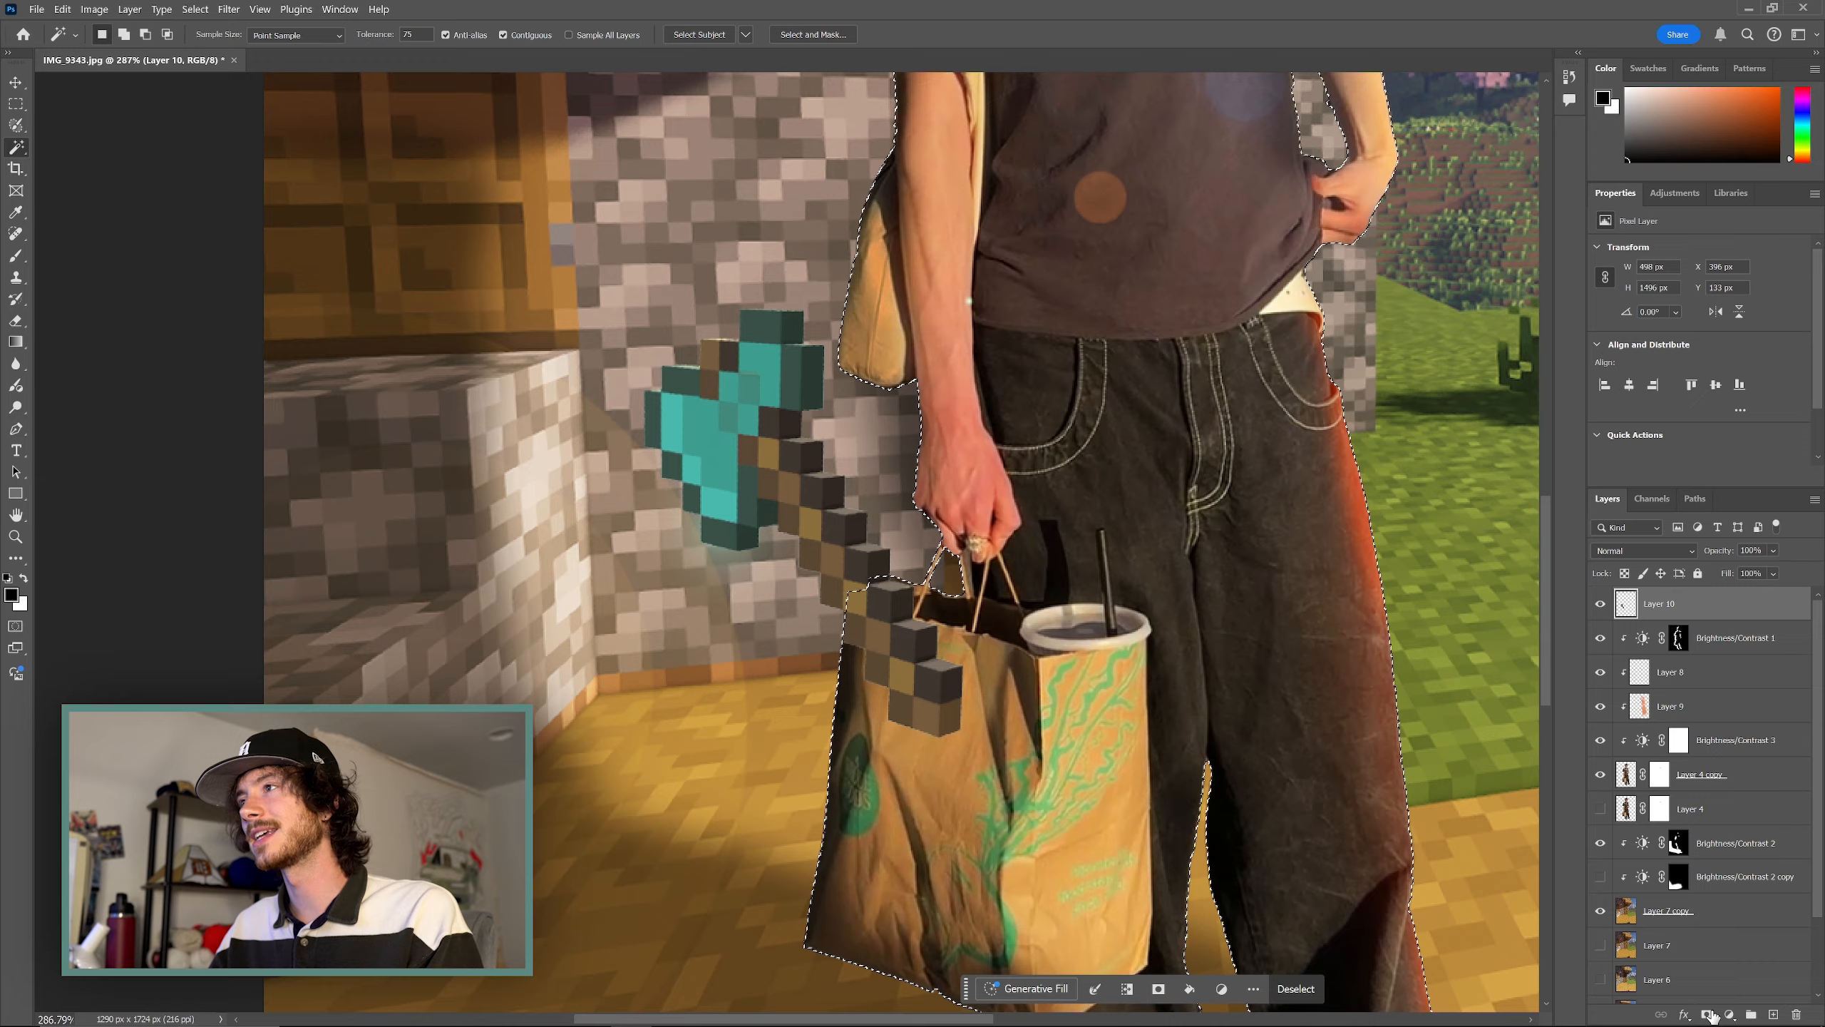
left_click(1707, 1015)
key("ctrl+i")
Refine Layer 10's mask with the brush so the axe handle runs into the bag's opening behind its front edge
key("b")
scroll(976, 674, "up", 3)
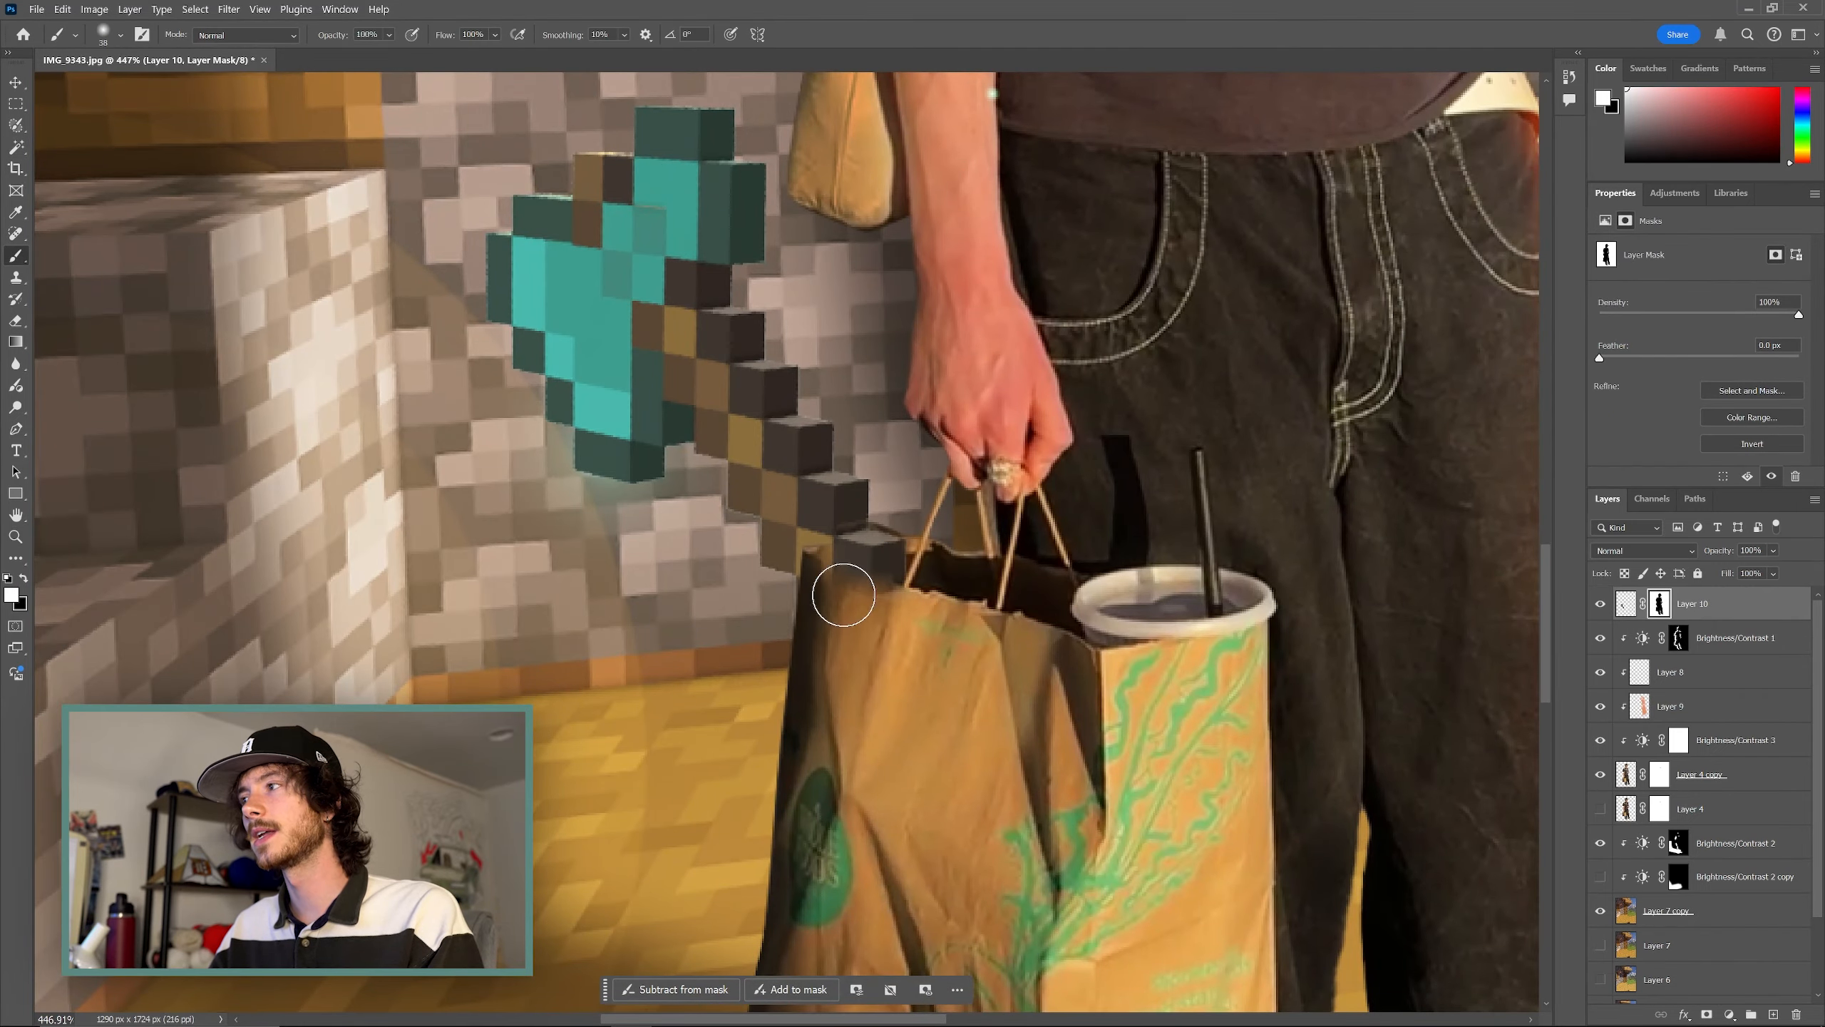
scroll(826, 587, "down", 3)
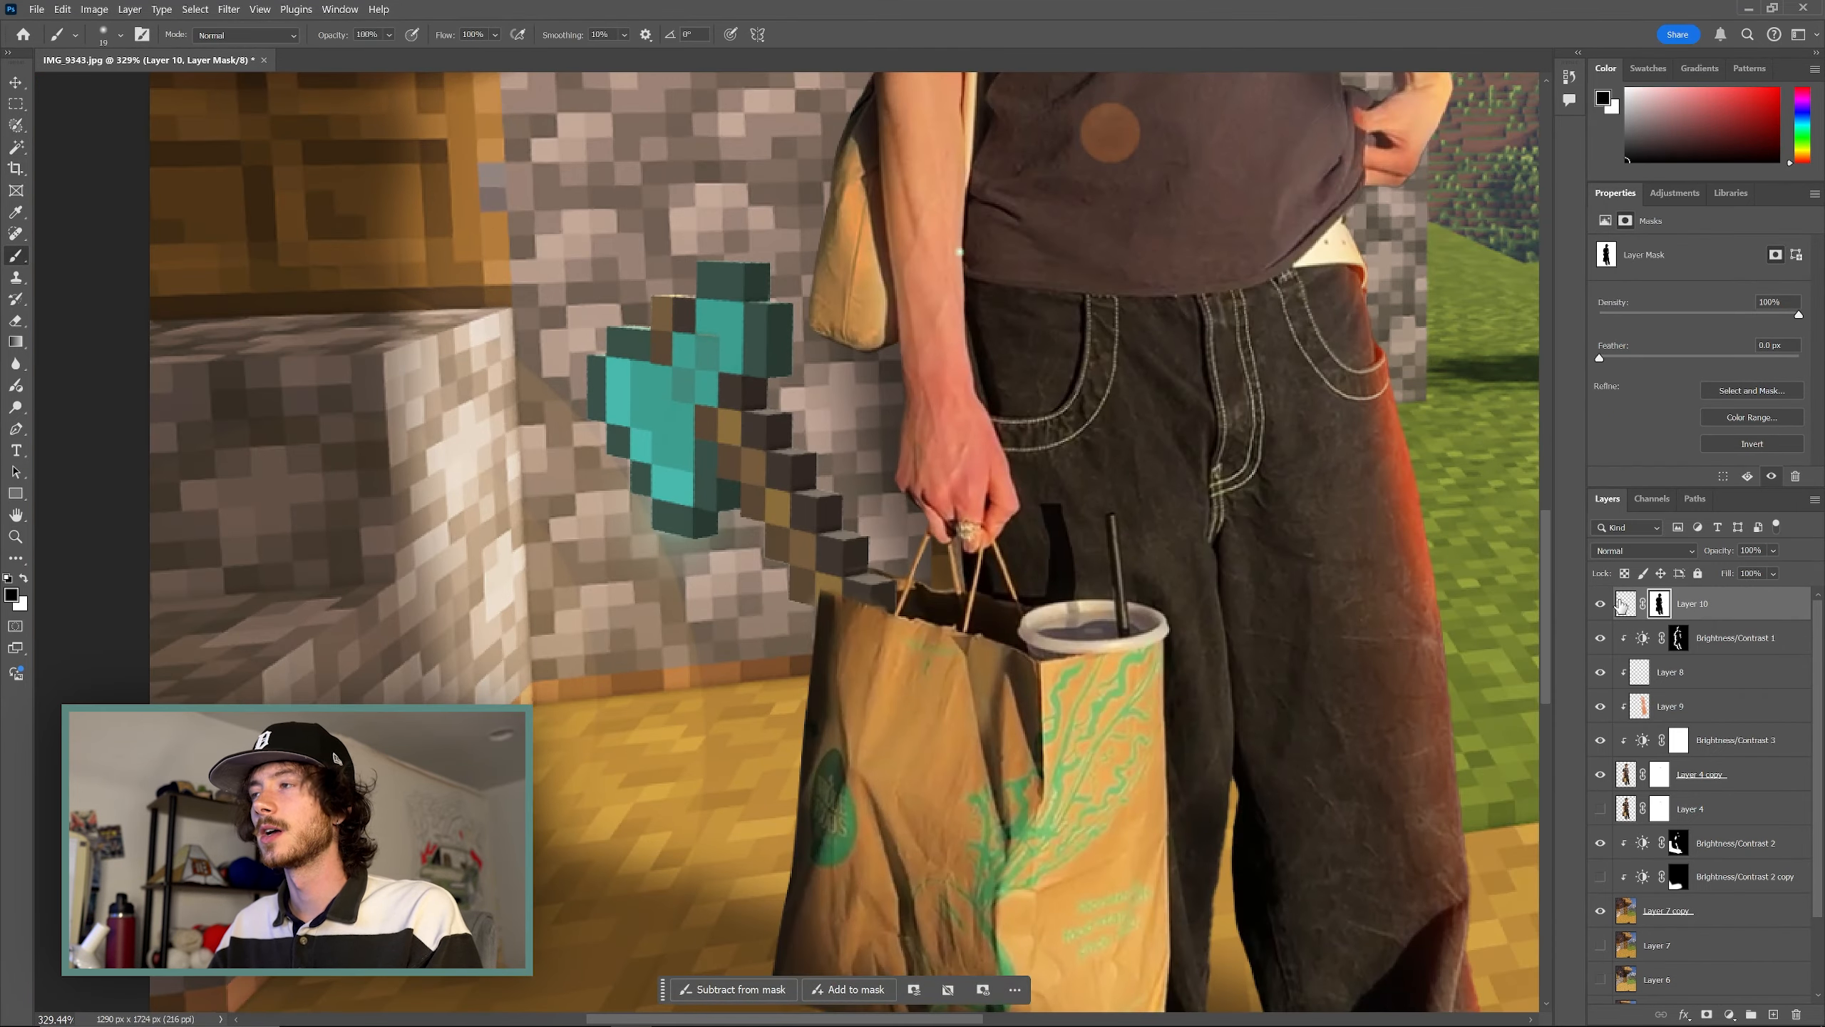
scroll(877, 497, "up", 4)
key("x")
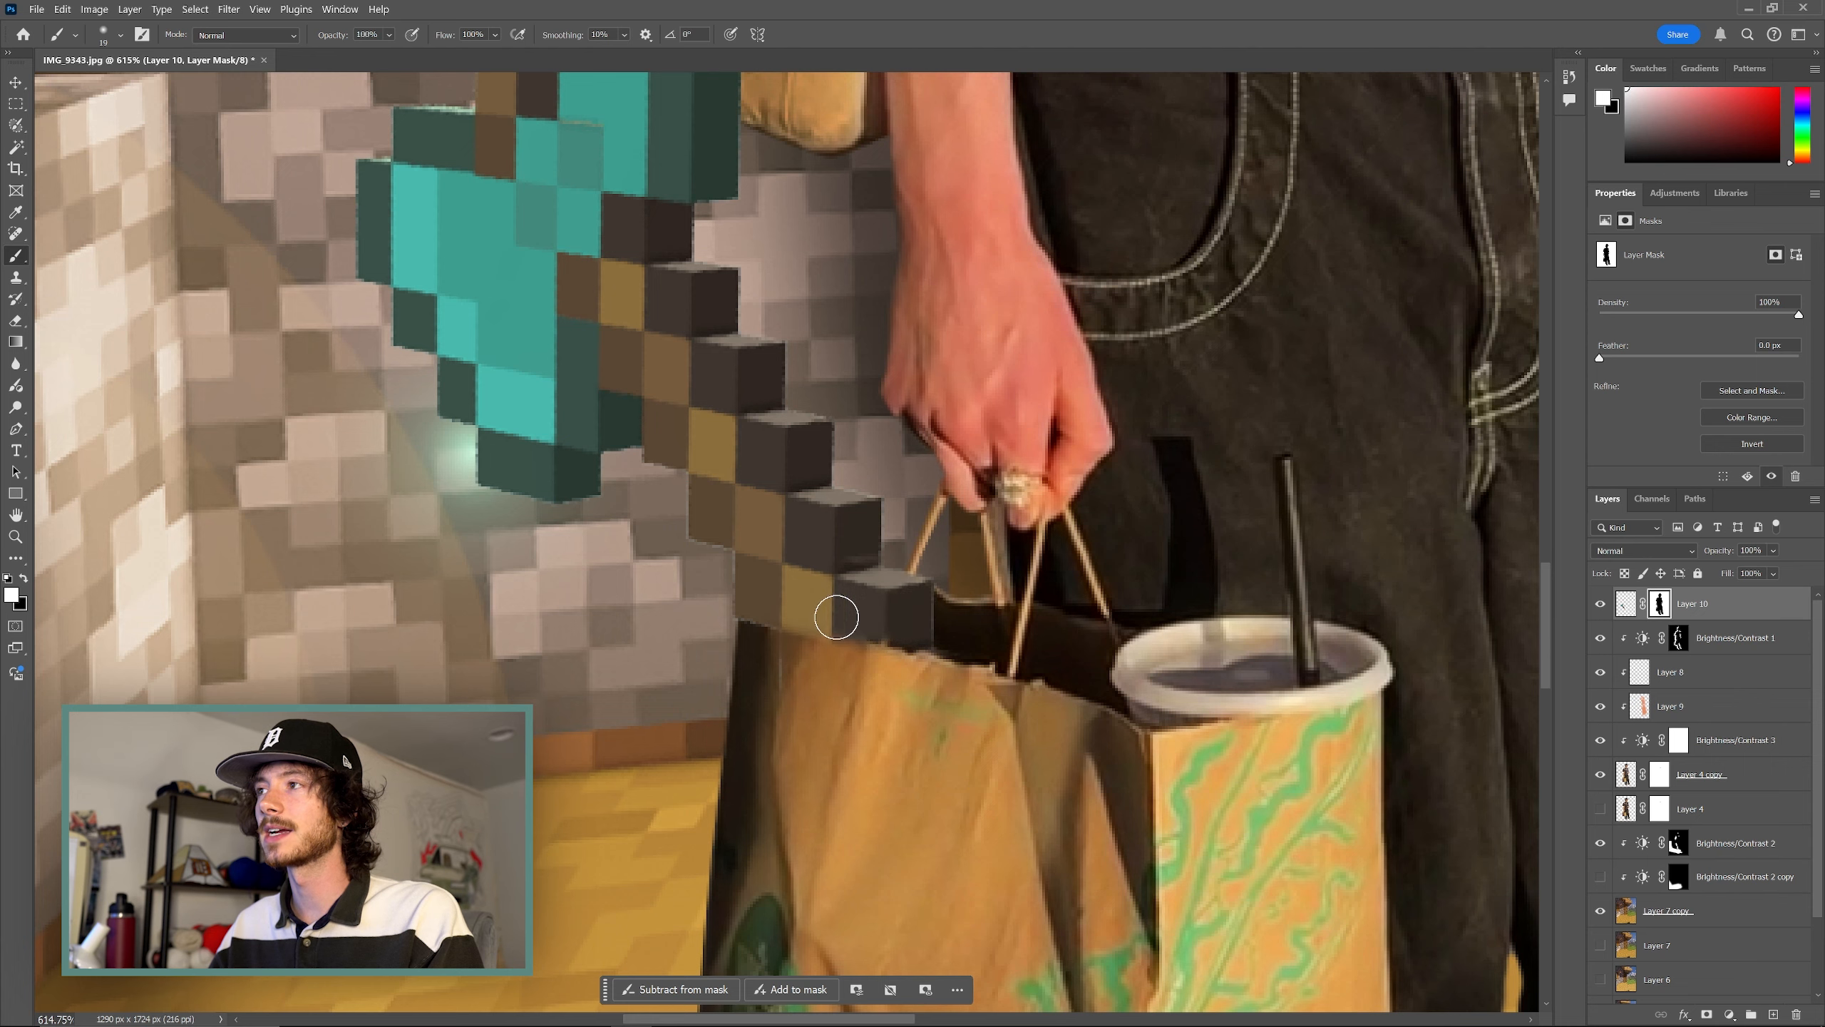
key("x")
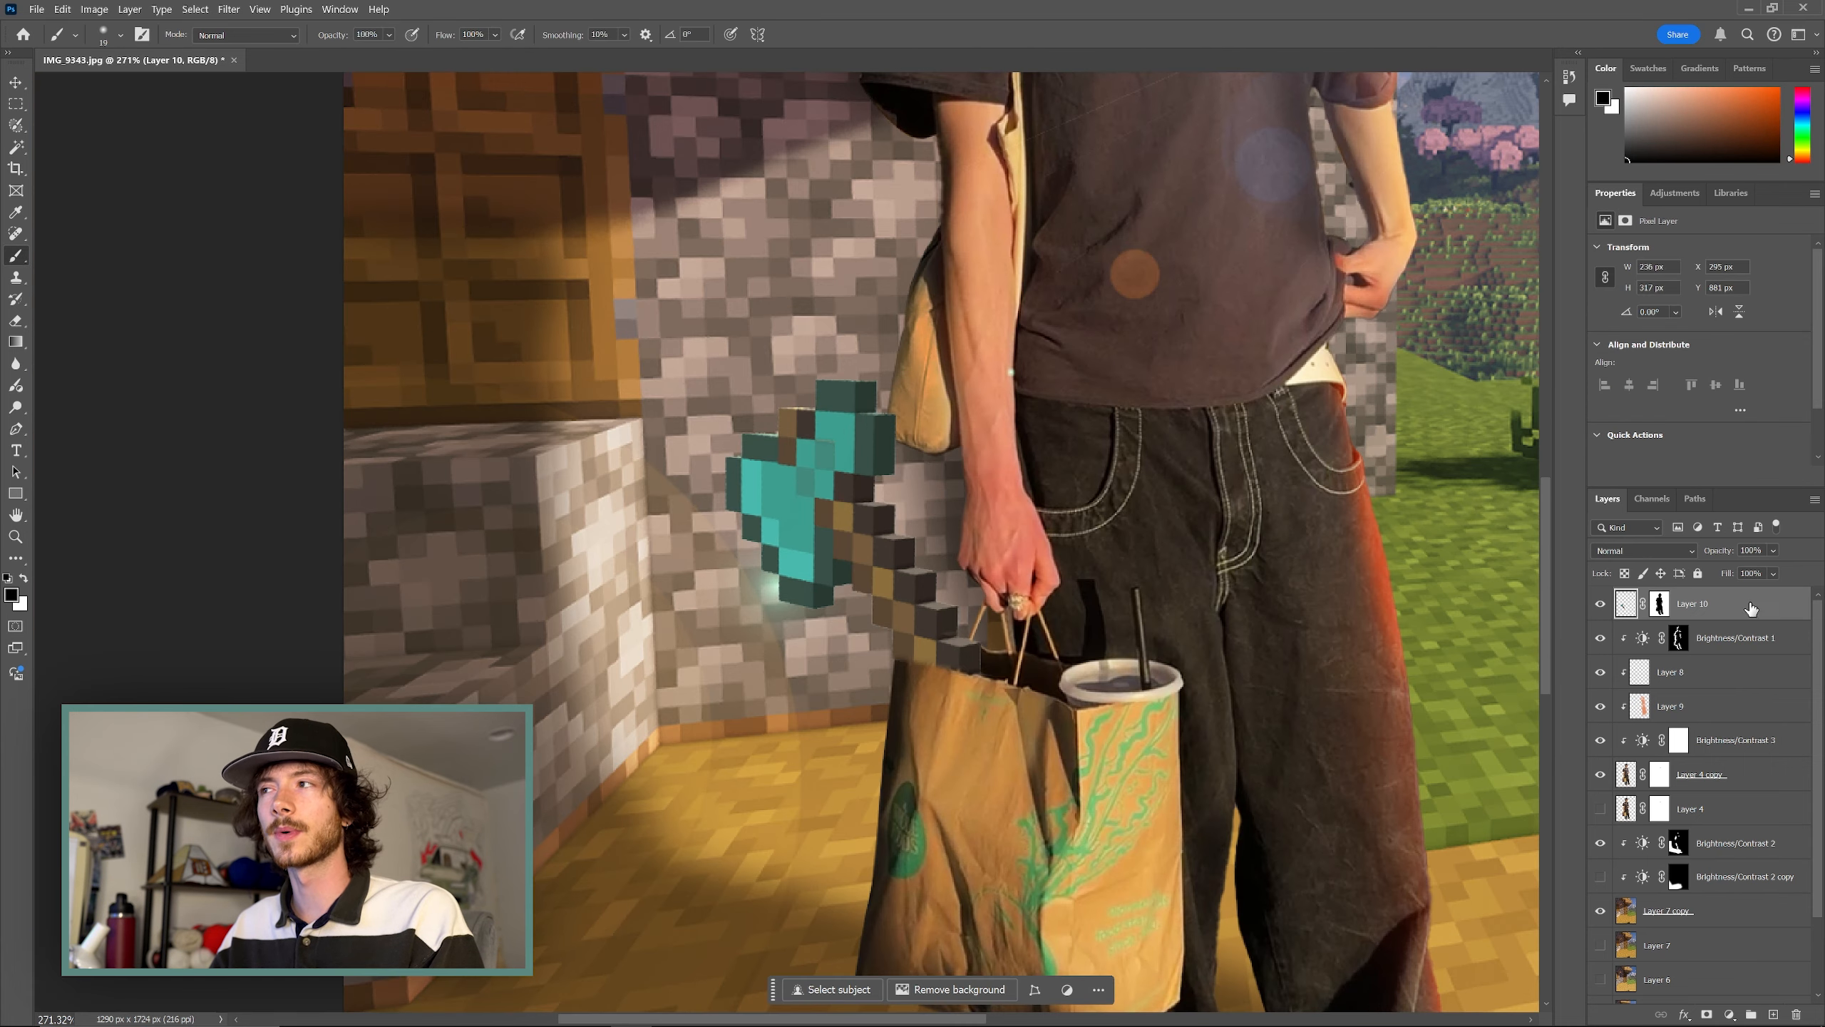
Add an inner shadow to the axe on Layer 10, reducing its distance, choke and opacity and choosing another blend mode
double_click(1753, 611)
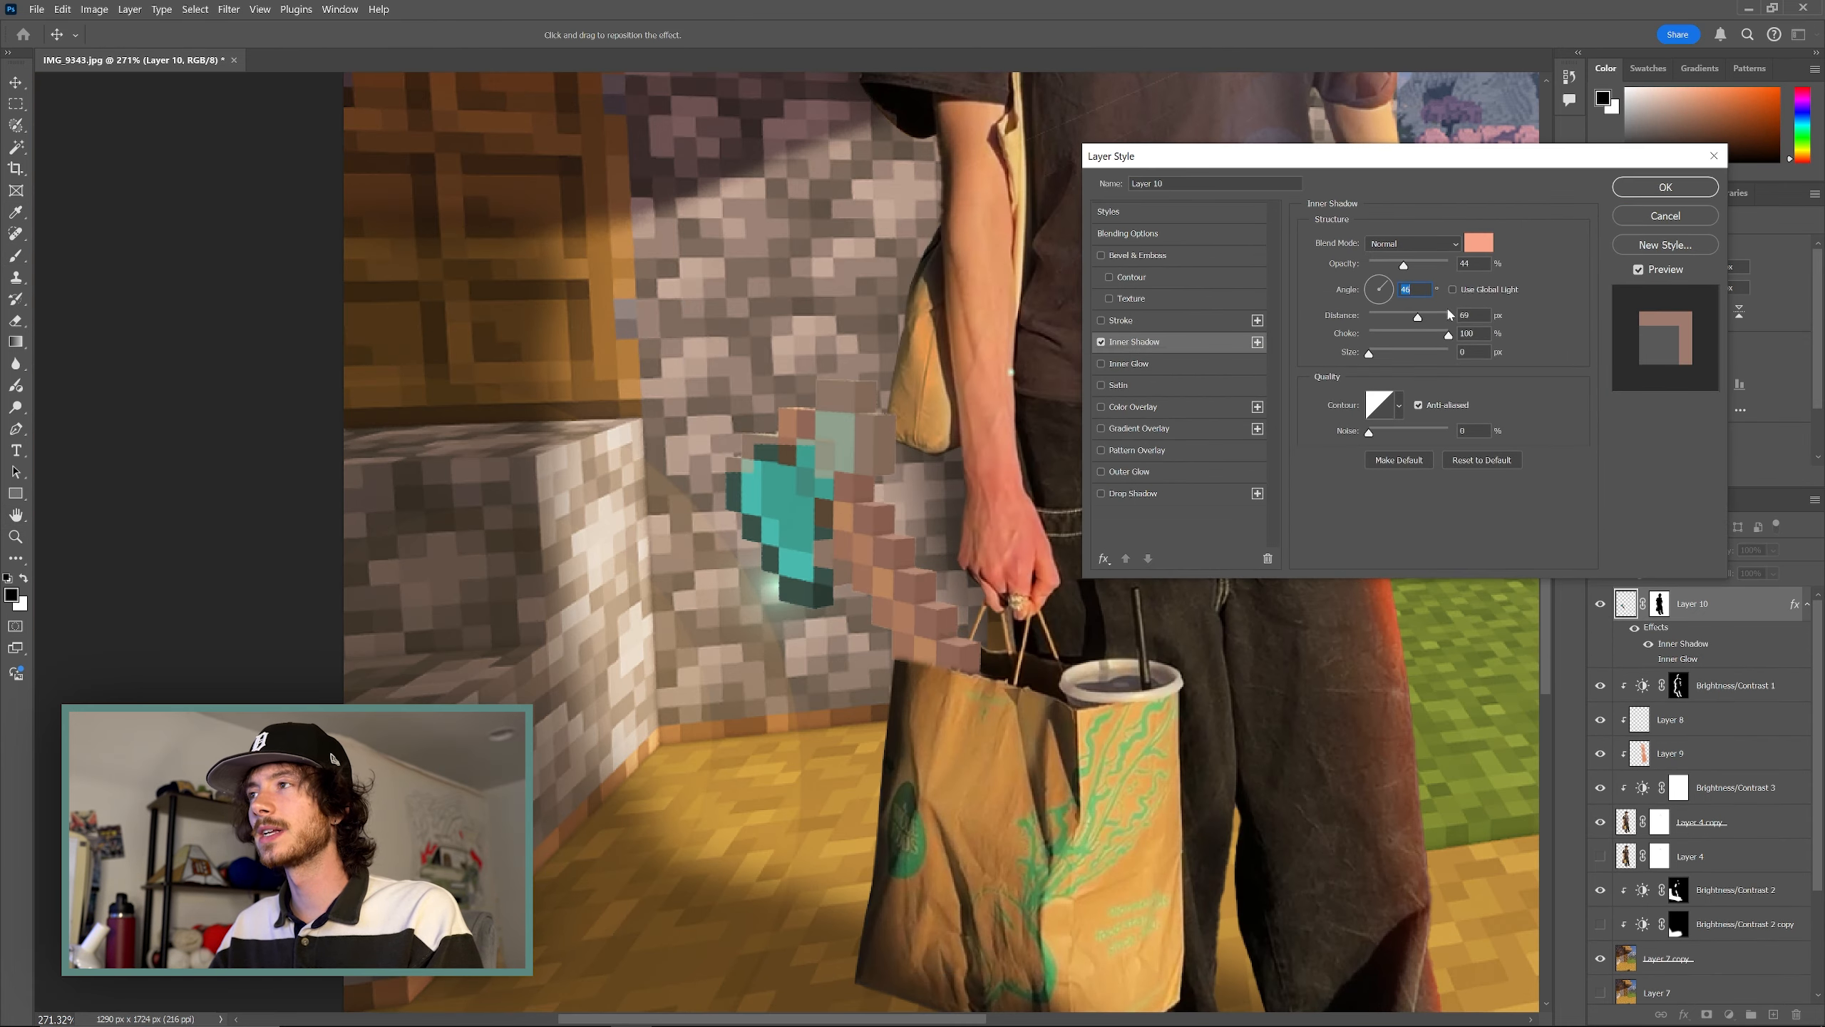
left_click_drag(1418, 317, 1373, 317)
mouse_move(1448, 335)
left_mouse_down()
mouse_move(1368, 336)
mouse_move(1385, 353)
mouse_move(1390, 317)
left_mouse_up()
left_click_drag(1403, 265, 1384, 317)
left_click(1413, 244)
left_click(1432, 297)
Paint a soft teal glow around the diamond axe head on Layer 11 with the brush opacity at 34%
scroll(1432, 296, "down", 13)
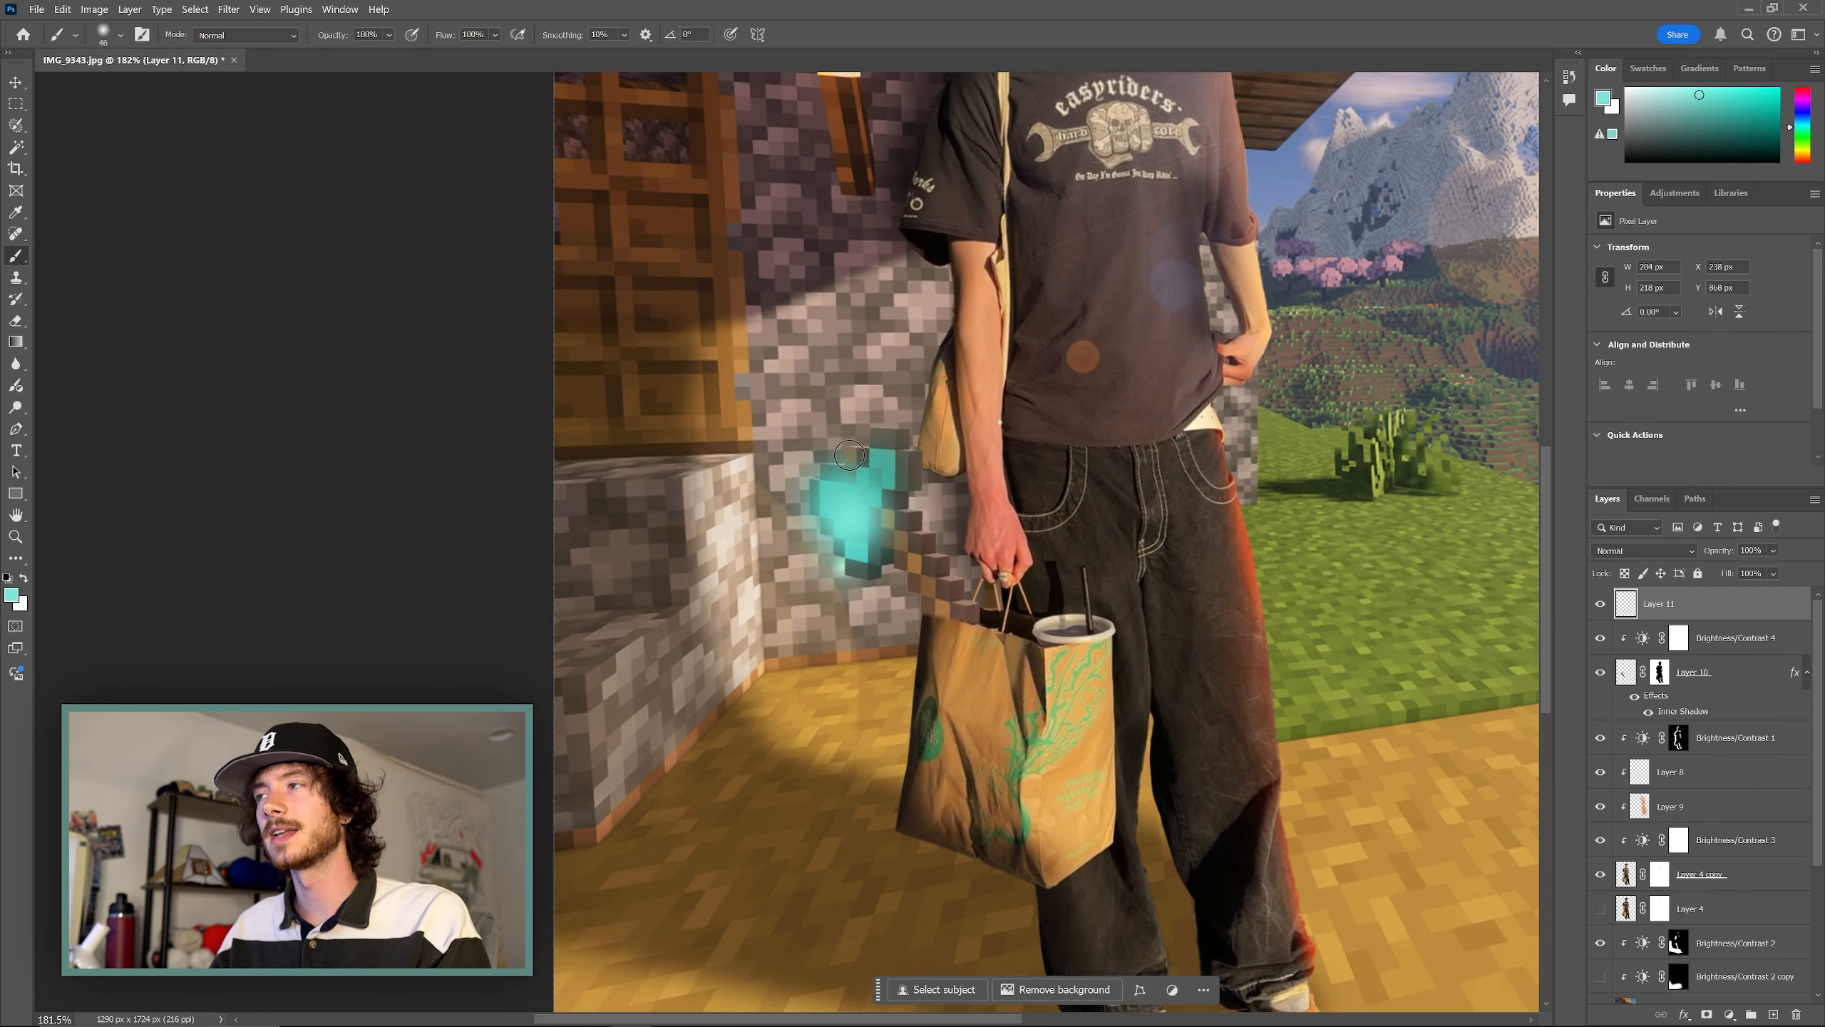
right_click(873, 459, "alt")
left_click(389, 34)
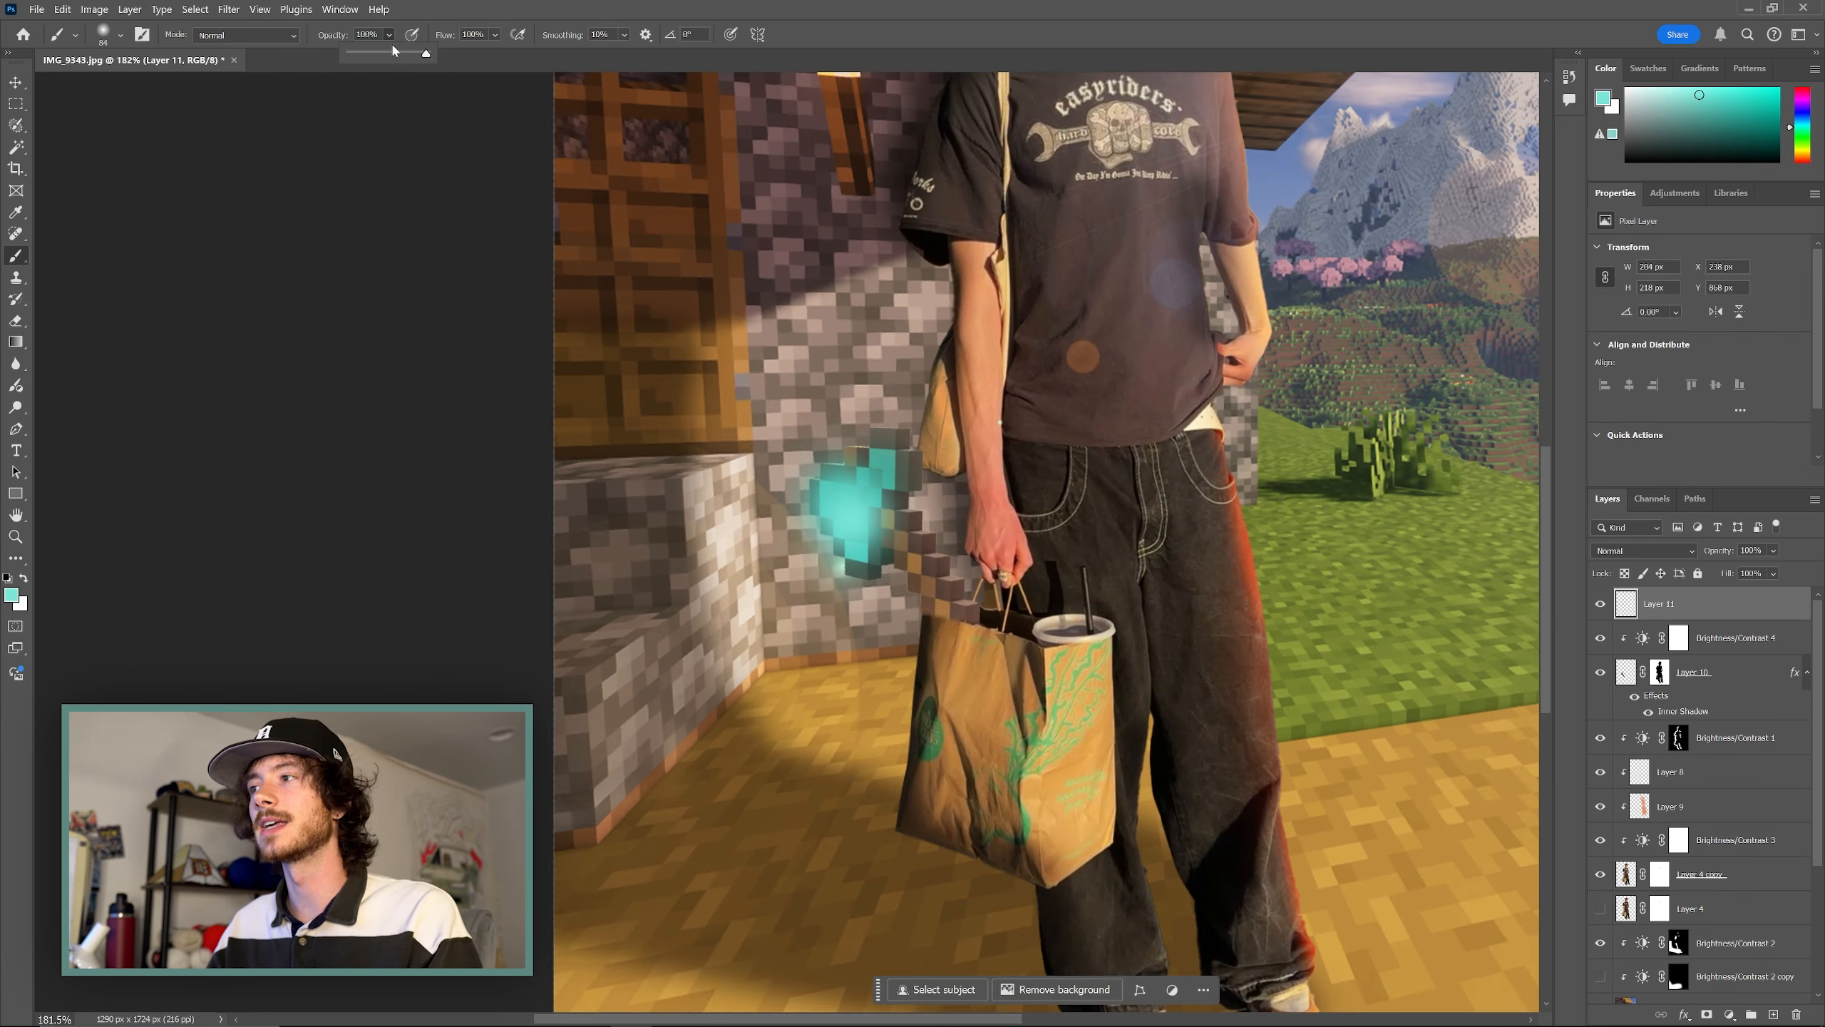
left_click(375, 56)
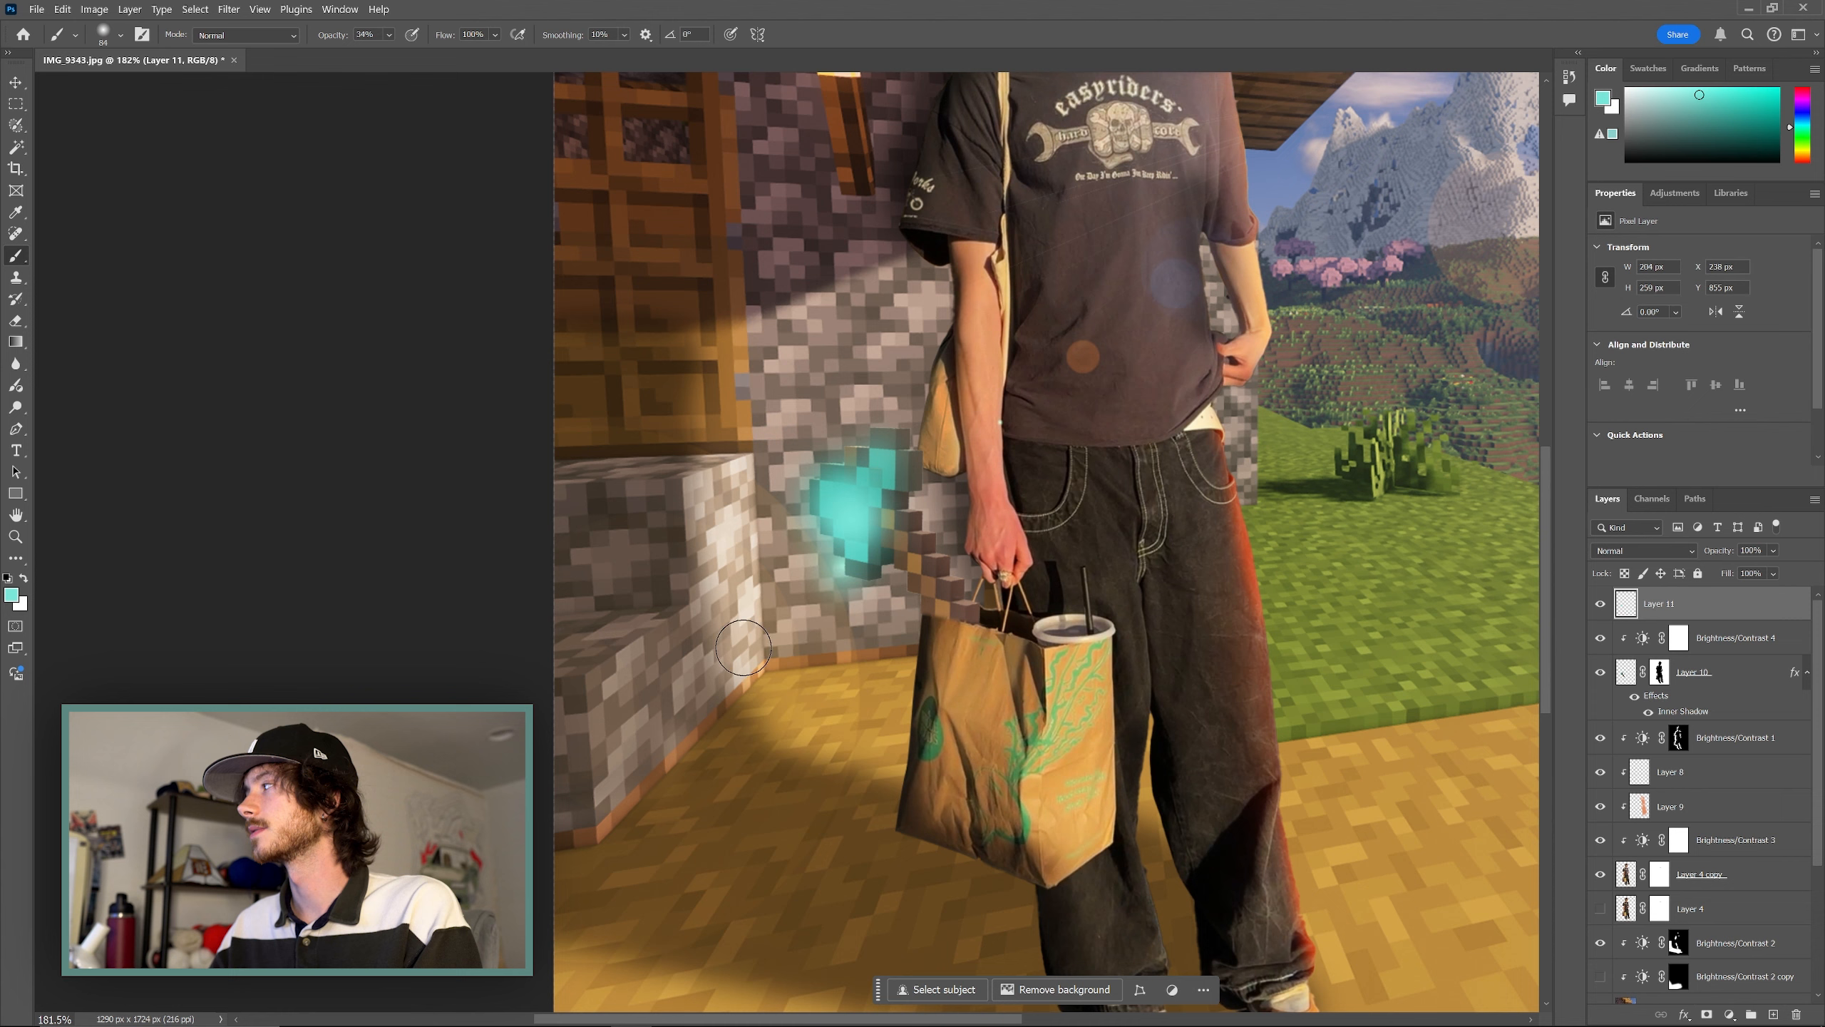
key("ctrl+0")
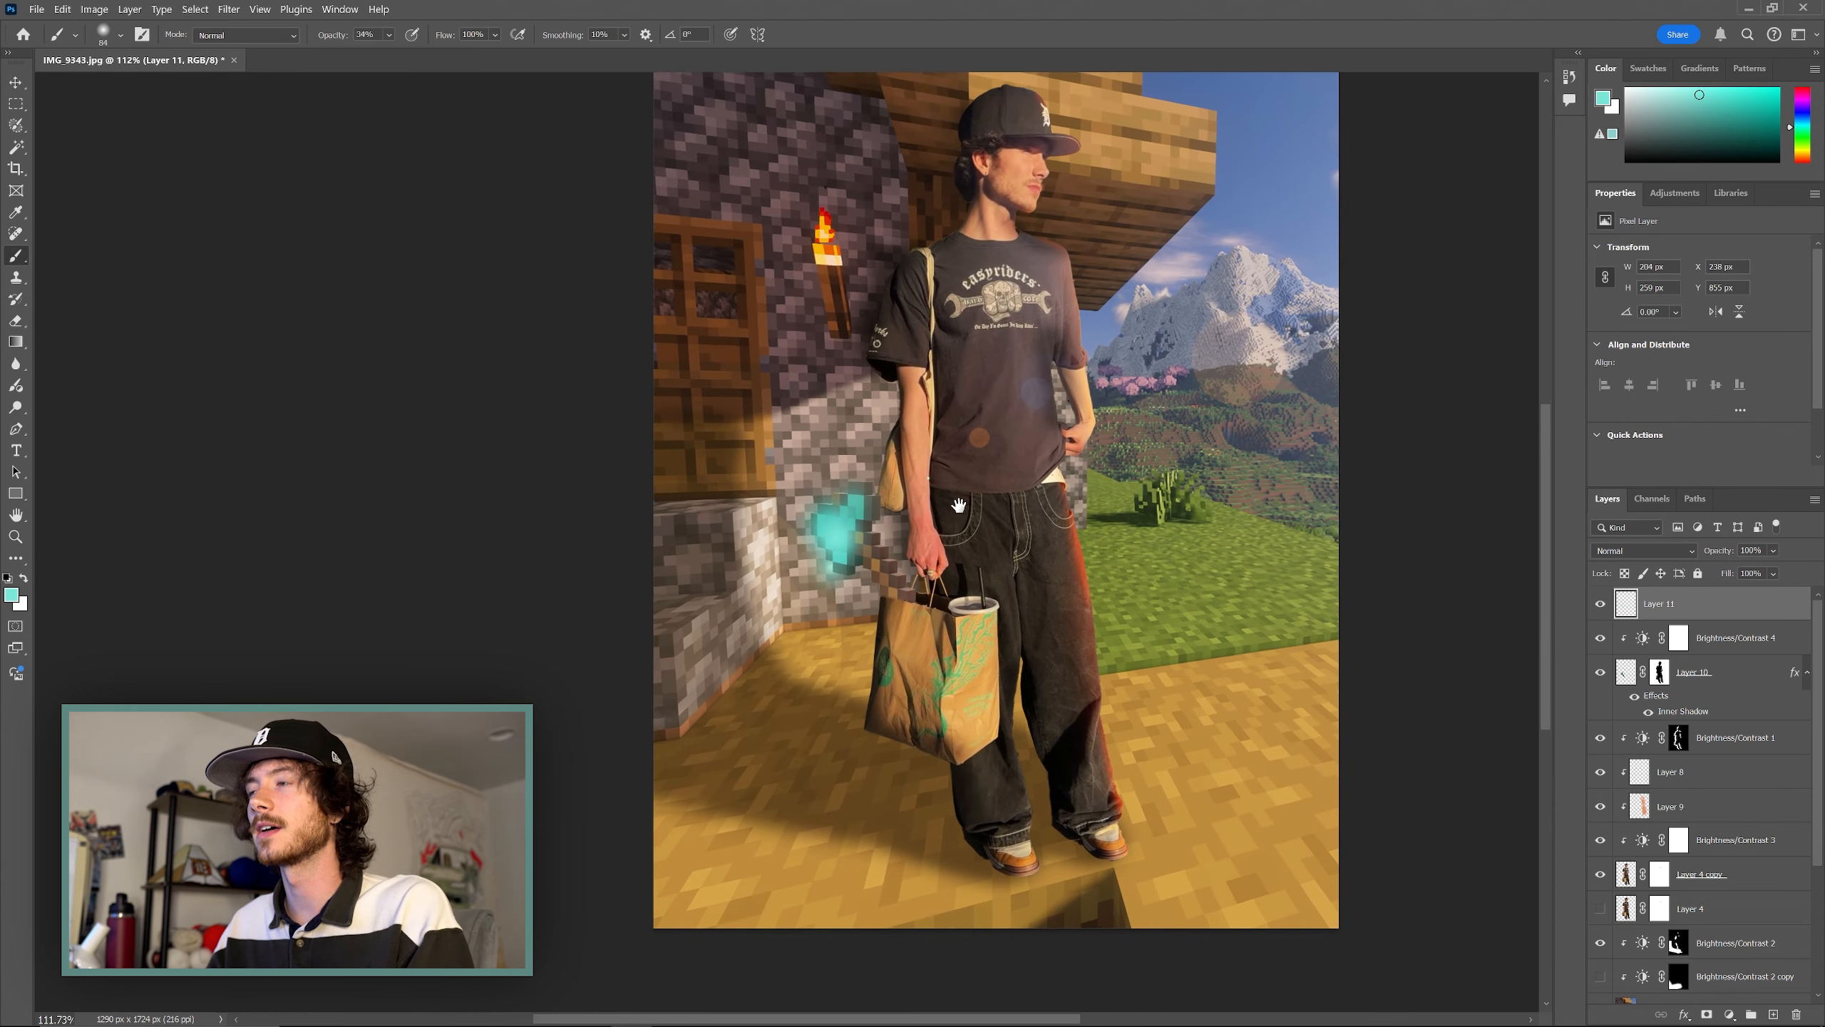
Set Layer 11's blend mode to Linear Light and its opacity to 51%
left_click(1644, 550)
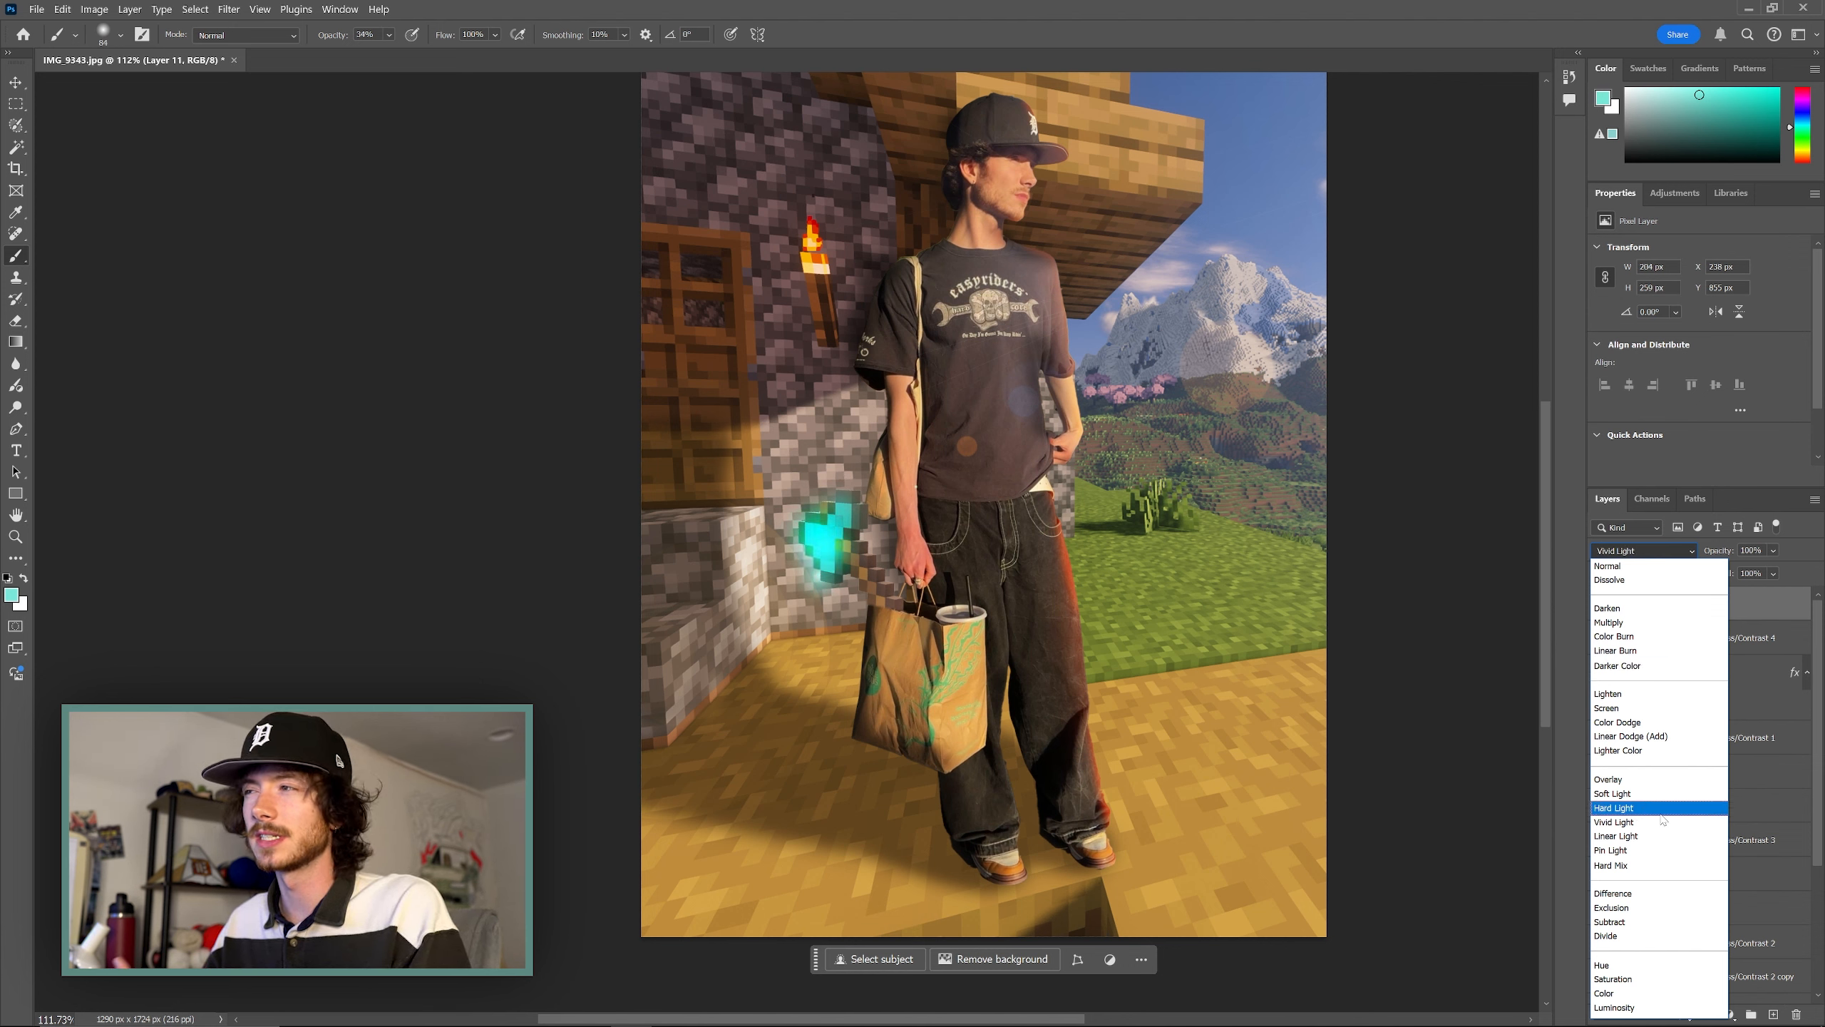
left_click(1661, 837)
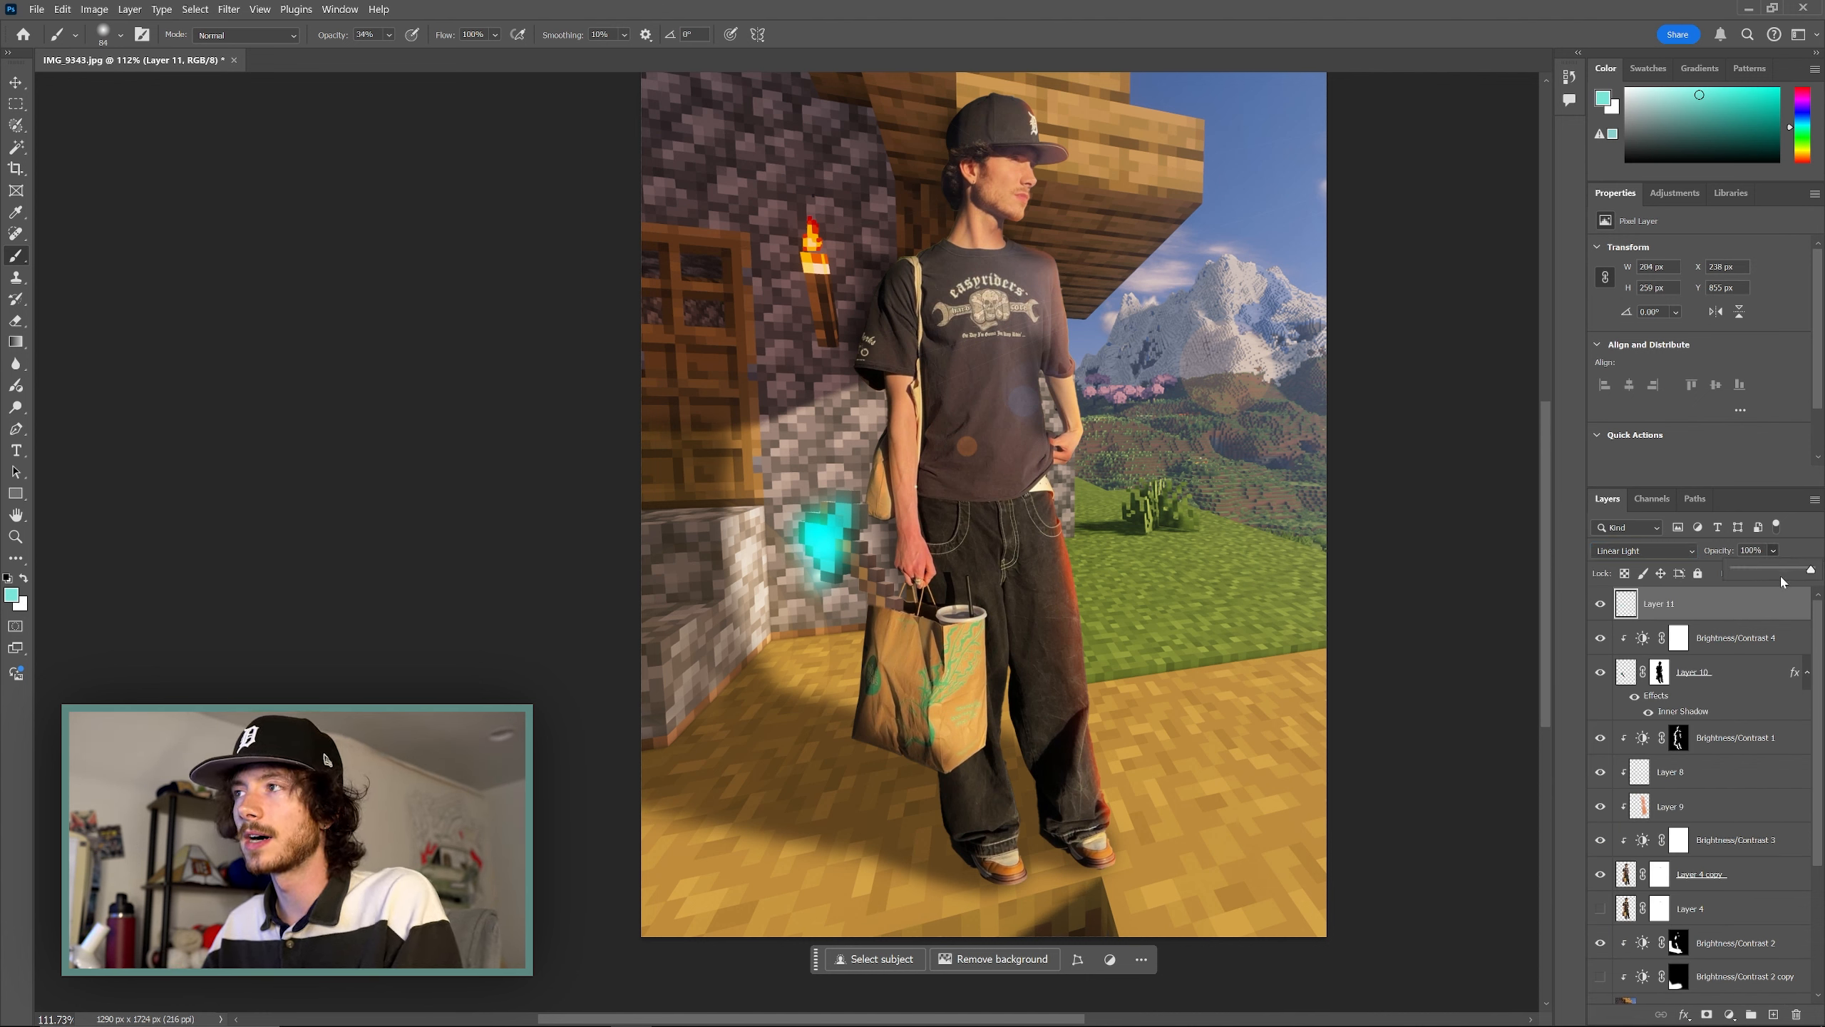
left_click_drag(1780, 574, 1774, 573)
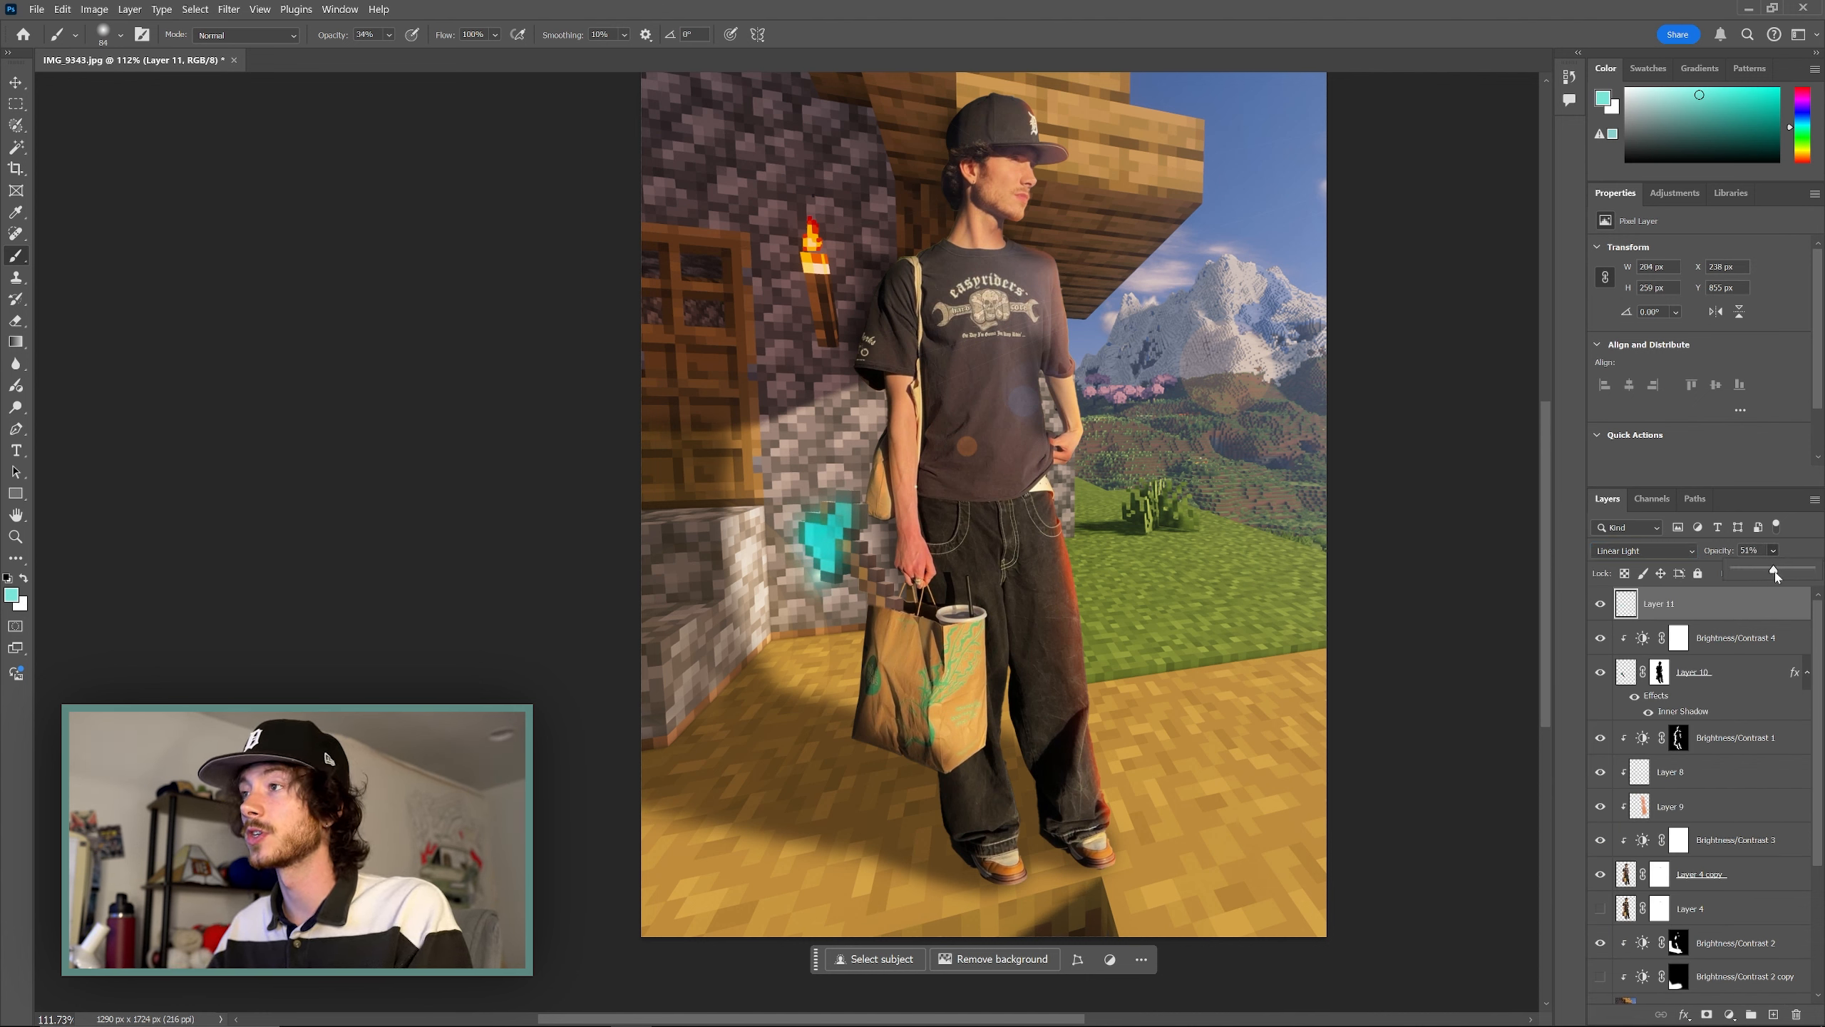
left_click(1048, 572)
Outline the orange flare spot on the T-shirt on Layer 4 copy and remove it with a Content-Aware fill
key("z")
left_click_drag(895, 555, 812, 555)
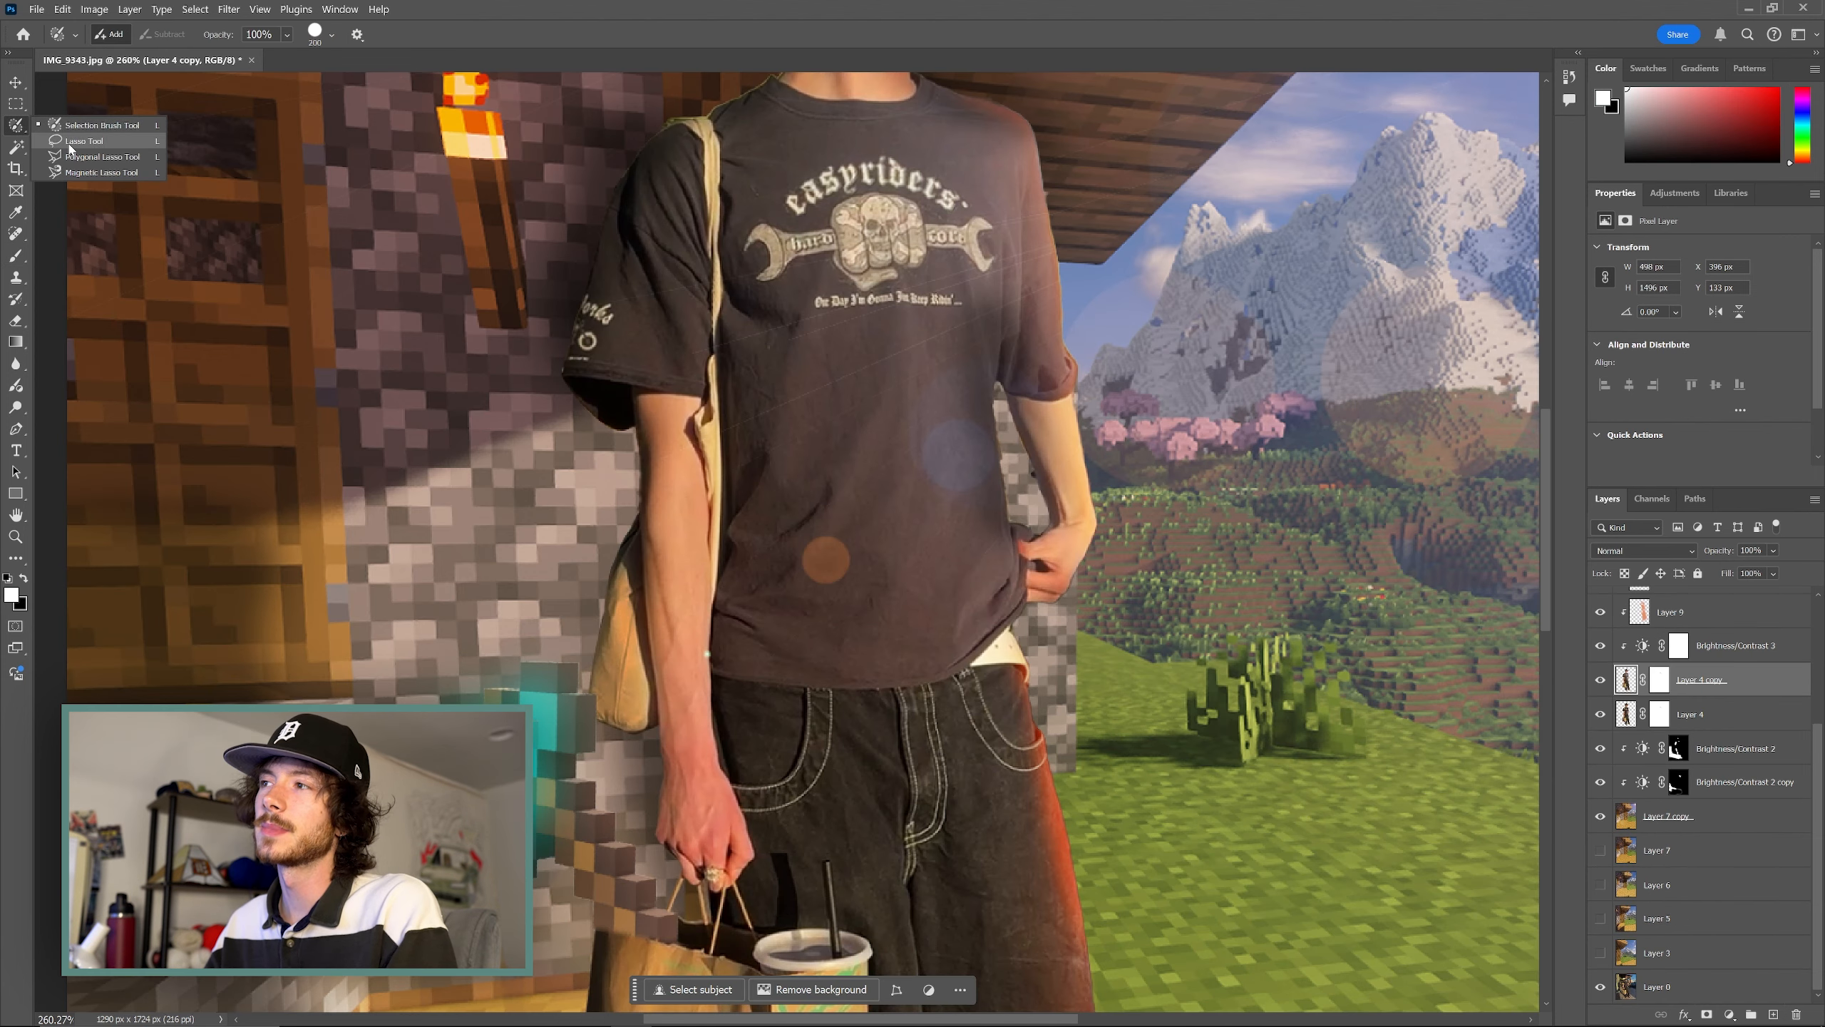
left_click(78, 142)
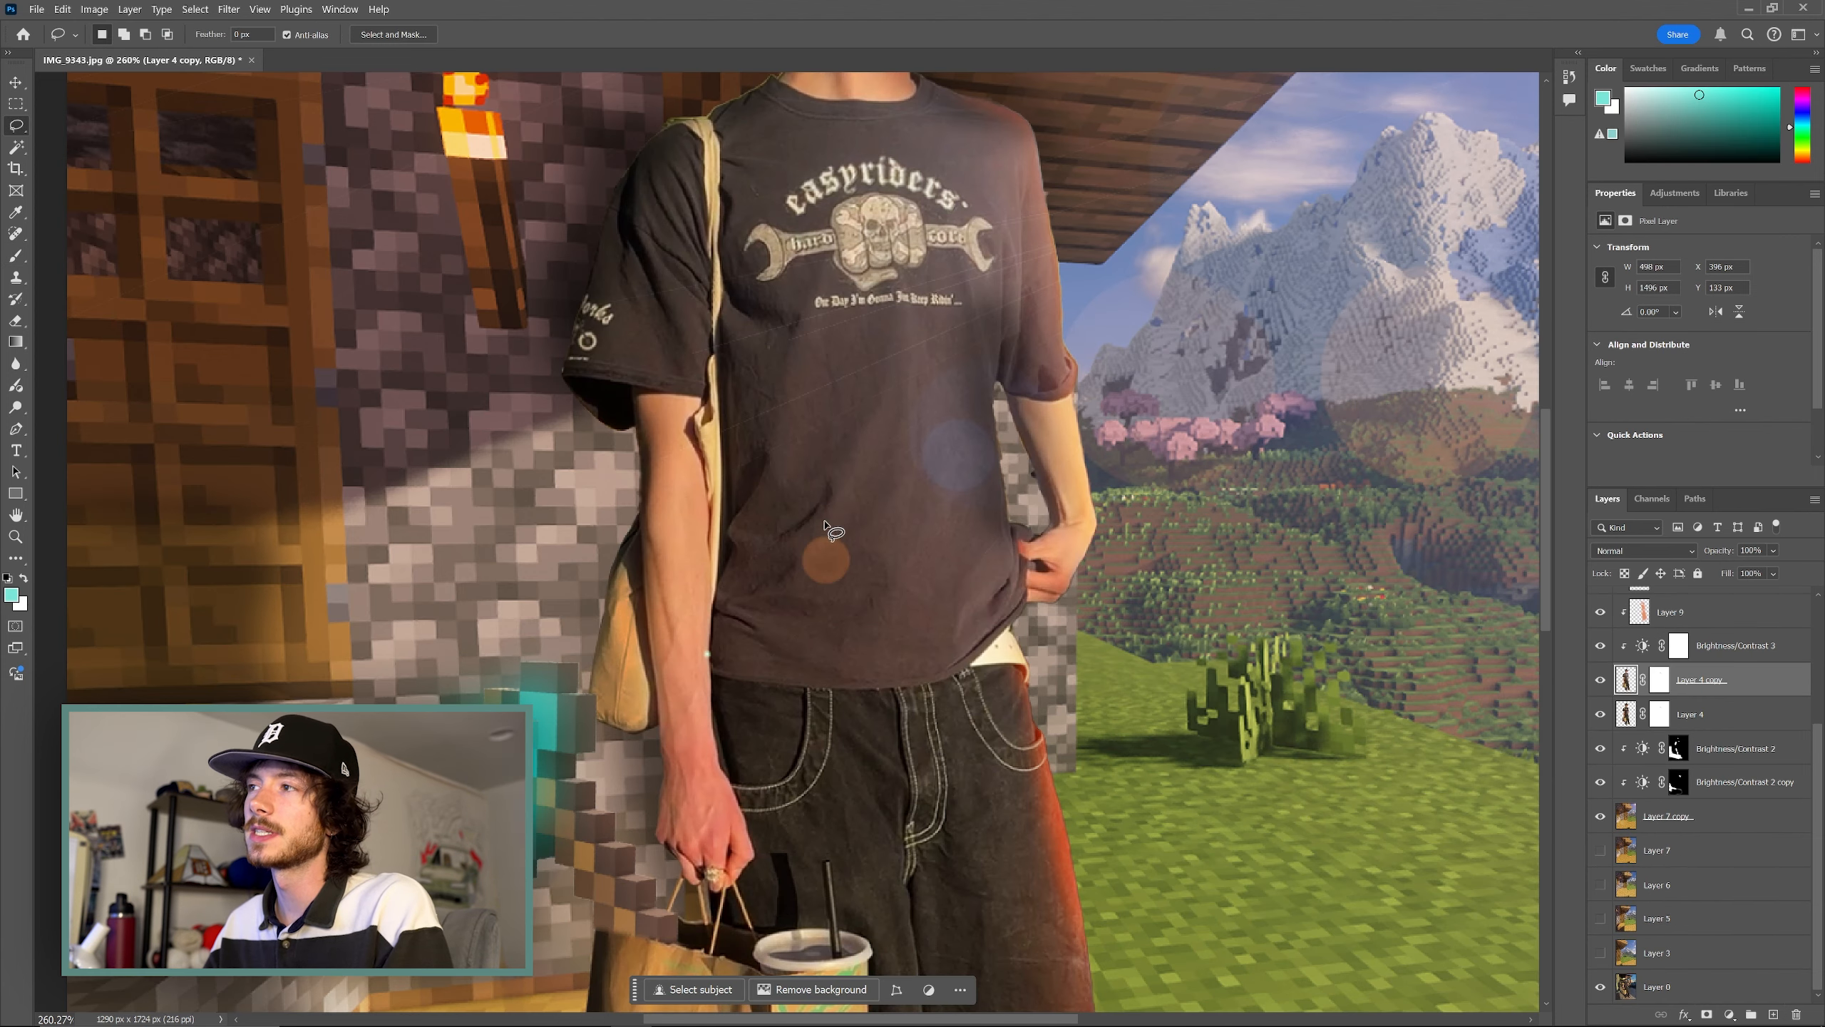
mouse_move(826, 530)
left_mouse_down()
mouse_move(803, 584)
mouse_move(845, 592)
mouse_move(823, 532)
left_mouse_up()
key("shift+BackSpace")
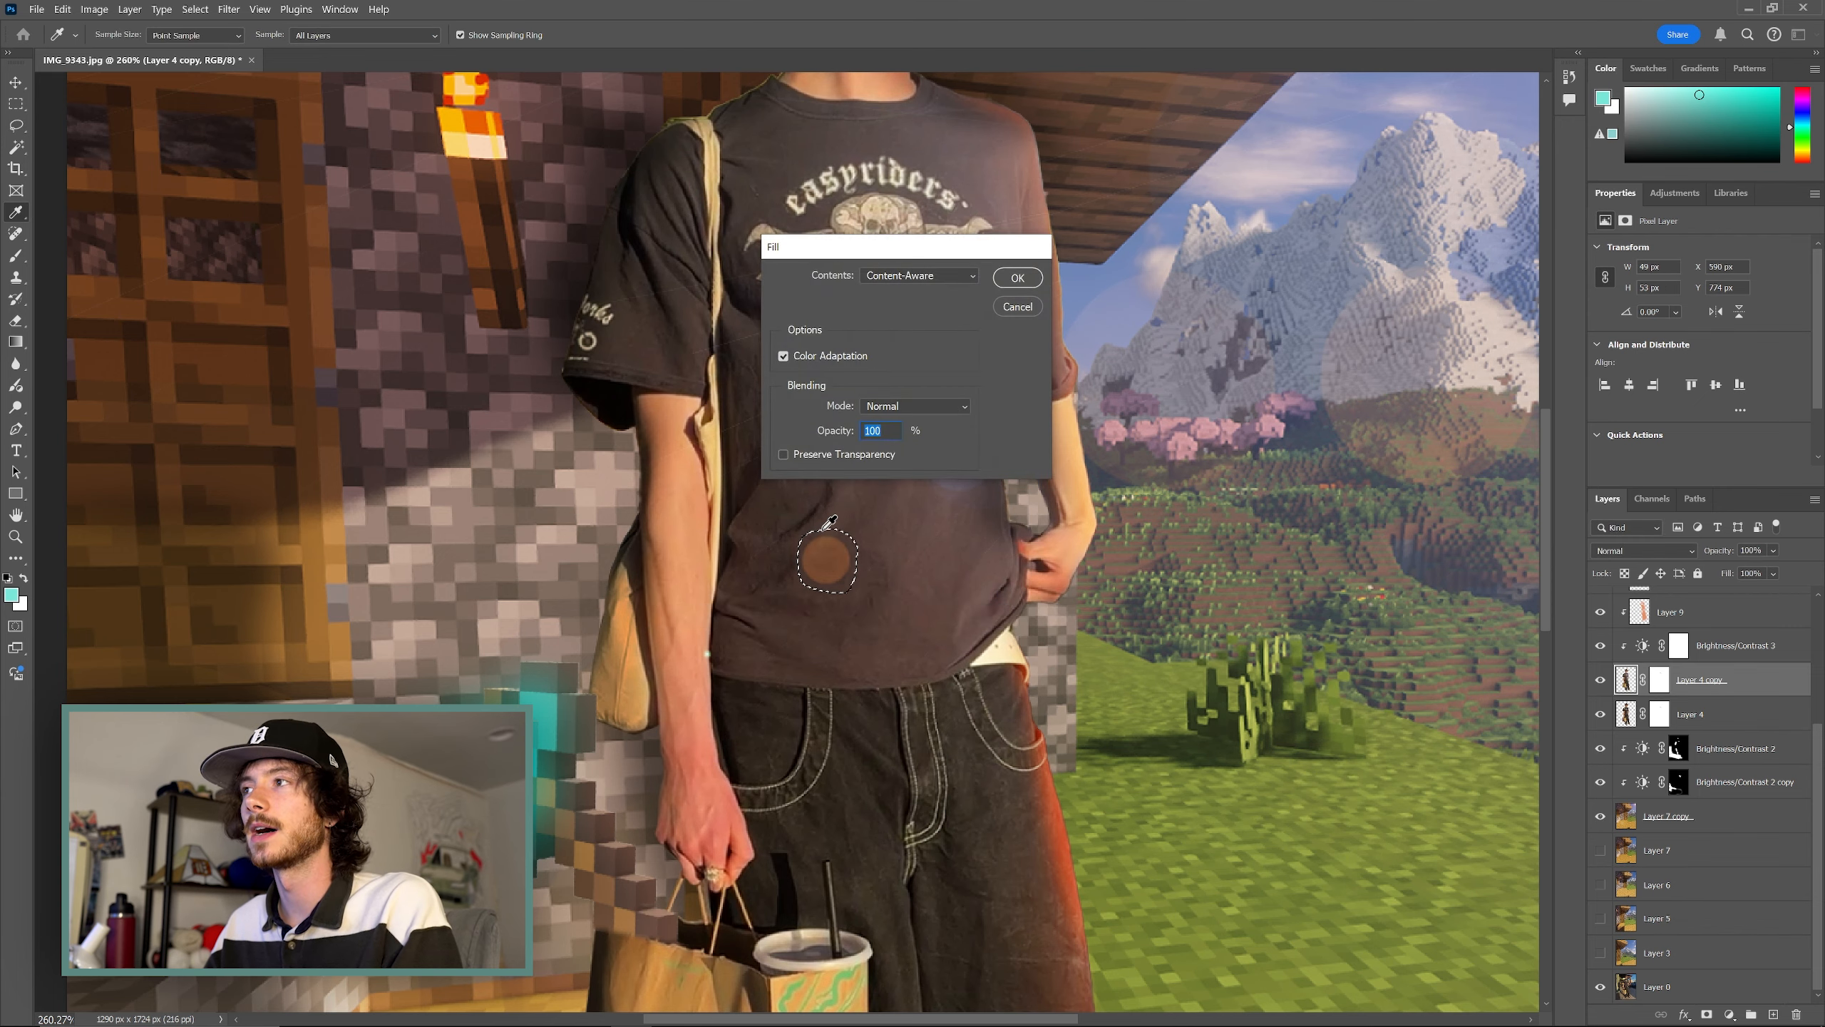
key("Return")
key("ctrl+d")
key("z")
mouse_move(875, 519)
left_mouse_down()
mouse_move(863, 501)
mouse_move(805, 503)
mouse_move(906, 507)
mouse_move(868, 518)
mouse_move(963, 480)
mouse_move(861, 598)
left_mouse_up()
key("l")
left_click_drag(859, 467, 864, 467)
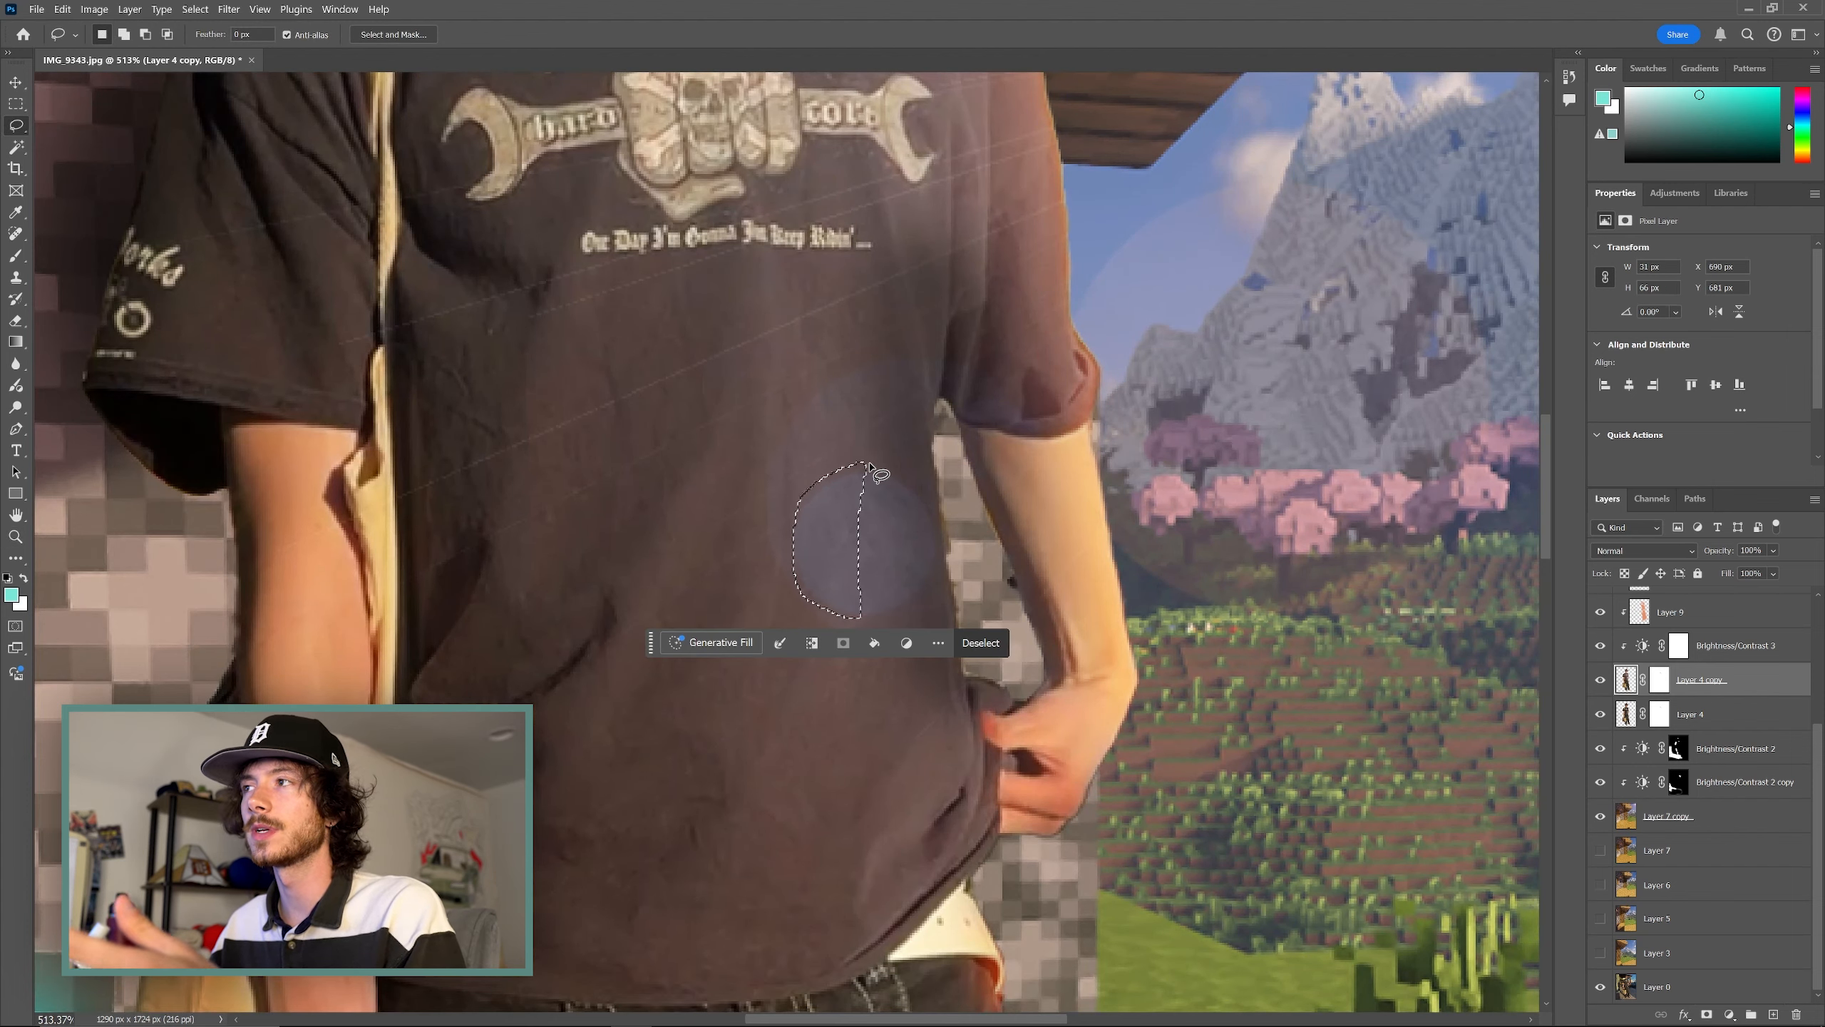
key("ctrl+d")
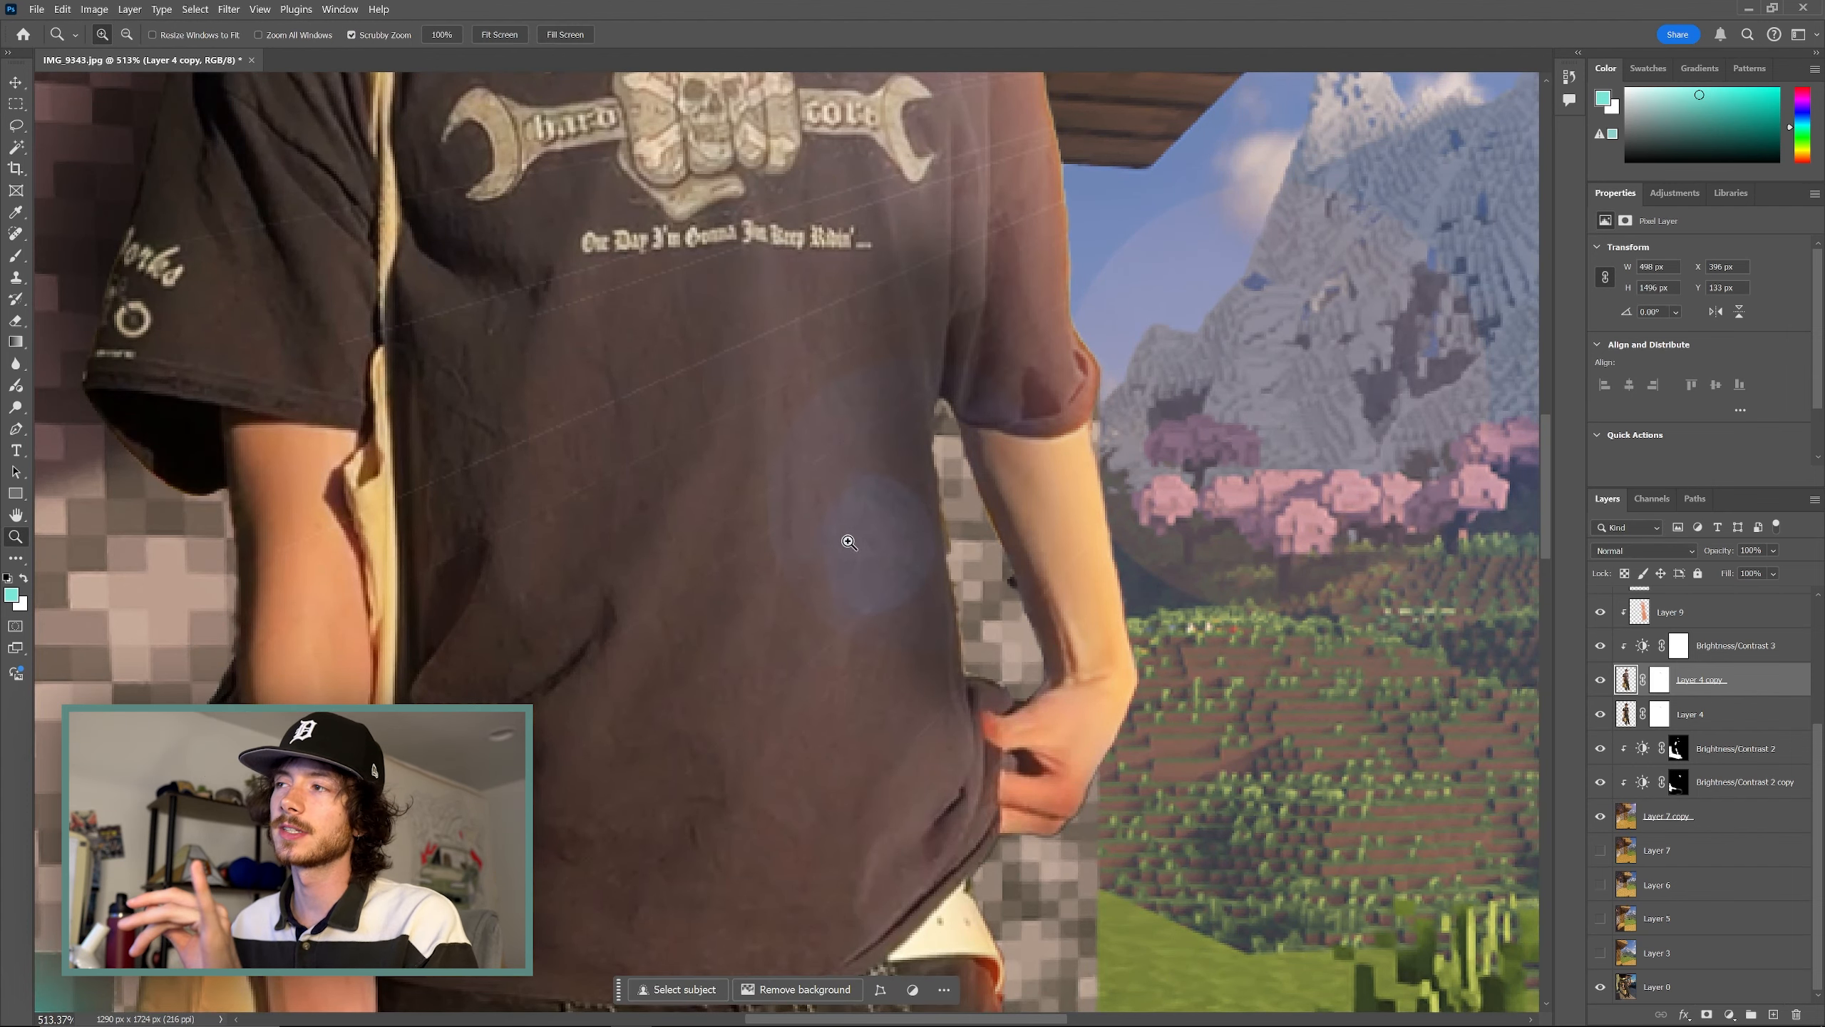
key("ctrl+0")
scroll(796, 570, "up", 8)
left_click_drag(755, 482, 750, 632)
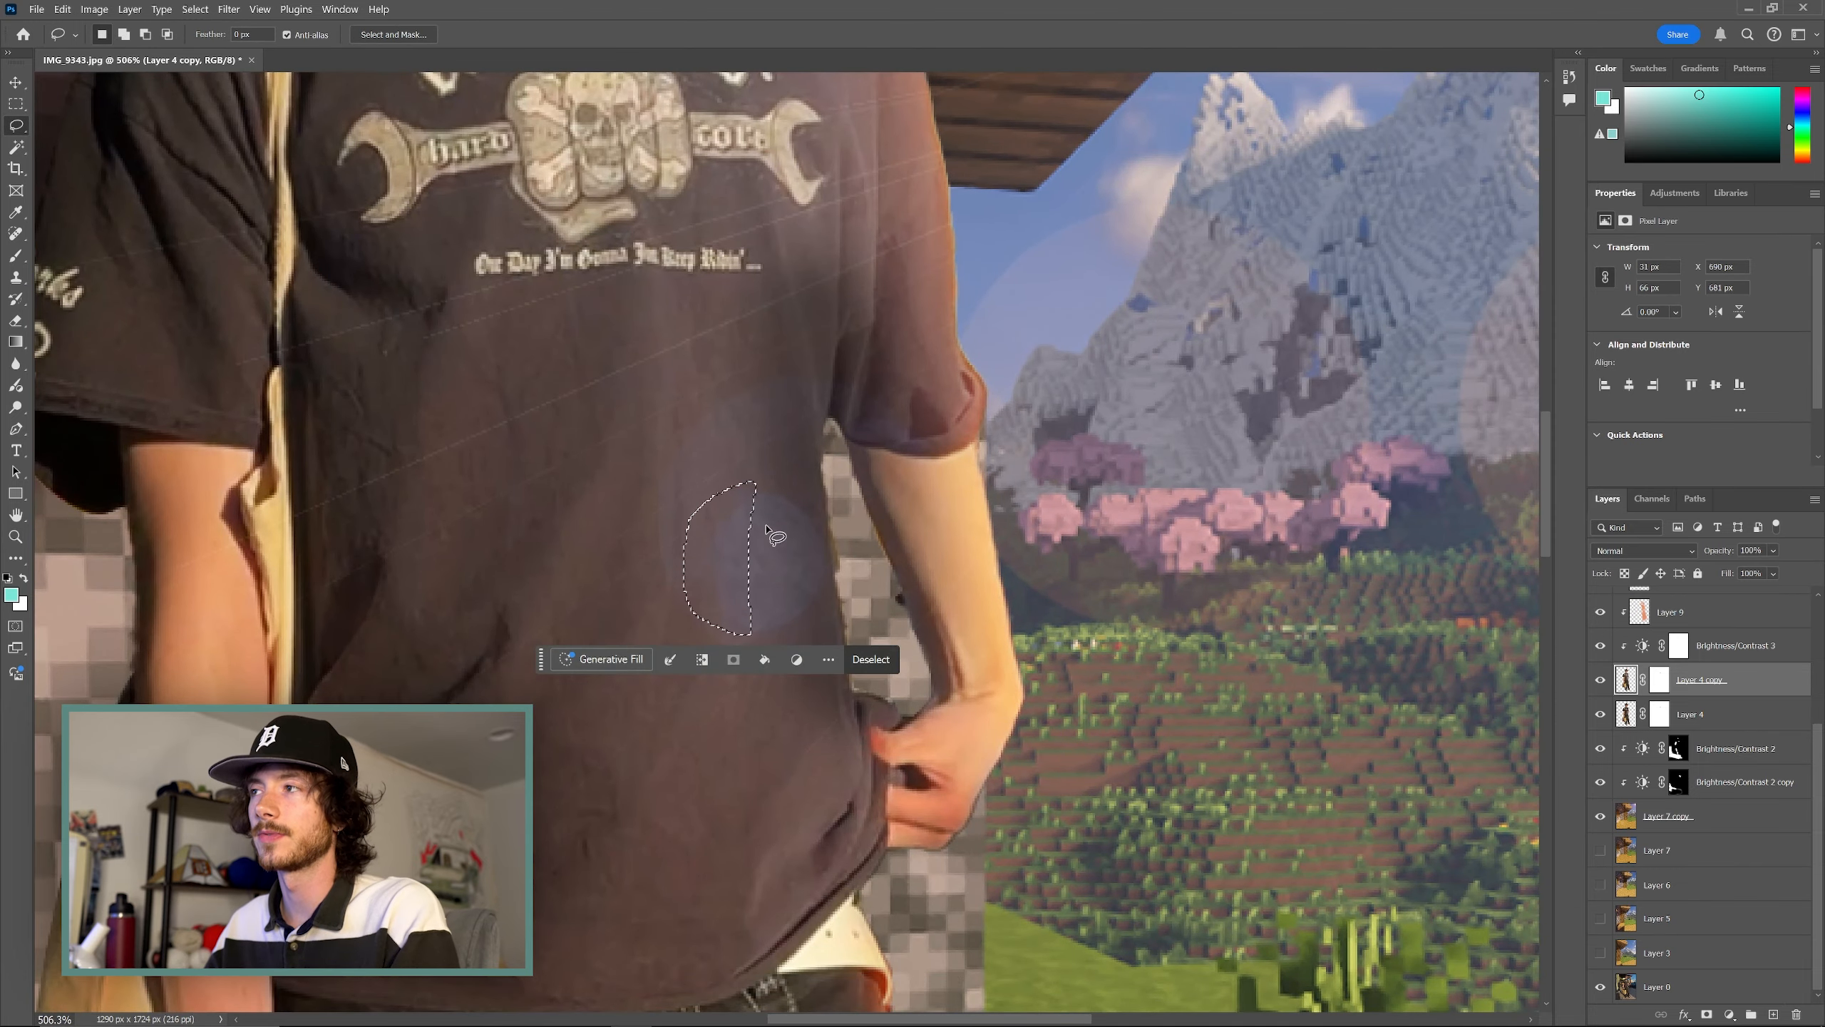
key("ctrl+d")
Outline the whole blue flare spot on the T-shirt on Layer 4 copy, remove it and clear the selection
mouse_move(763, 489)
left_mouse_down()
mouse_move(692, 558)
mouse_move(709, 610)
mouse_move(769, 631)
mouse_move(813, 612)
mouse_move(829, 548)
mouse_move(817, 510)
mouse_move(763, 490)
left_mouse_up()
key("z")
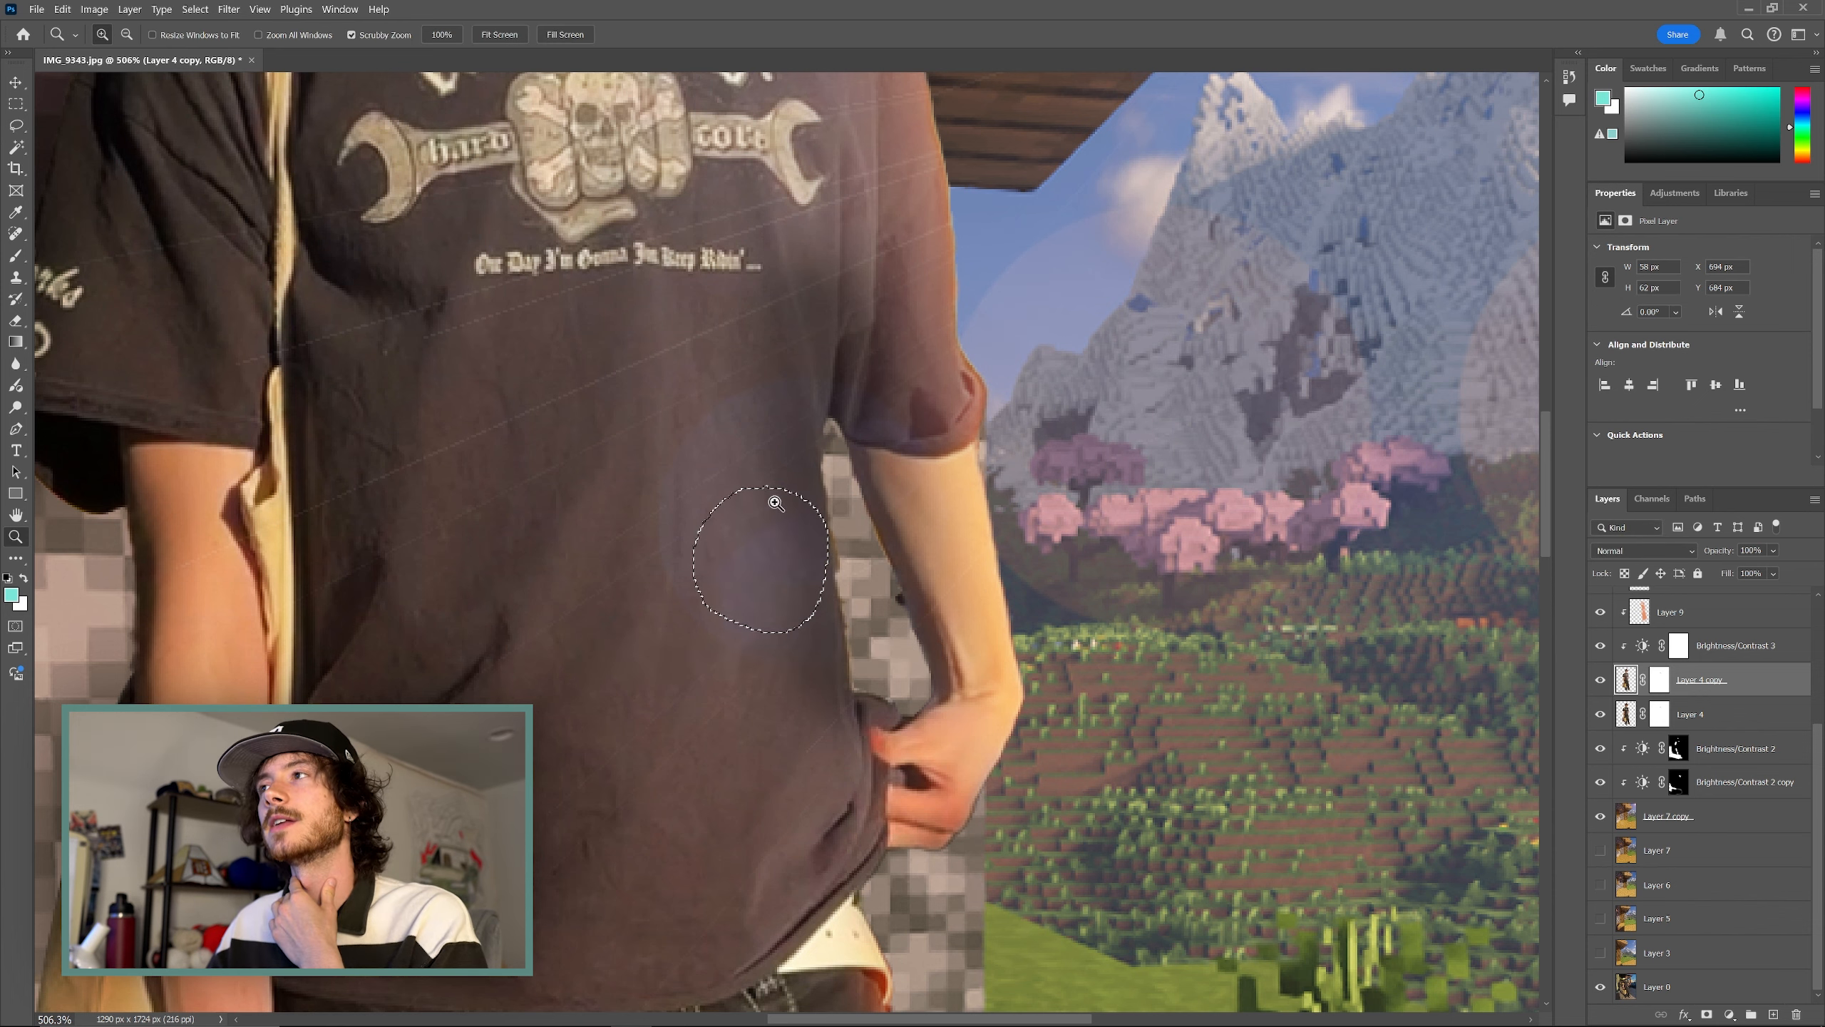
key("ctrl+0")
key("ctrl+d")
Paint over the light fringe along the person's shoulder on clipped Layer 12 with a dark color sampled from the shirt
mouse_move(827, 442)
left_mouse_down()
mouse_move(747, 440)
mouse_move(798, 442)
mouse_move(755, 460)
mouse_move(885, 518)
left_mouse_up()
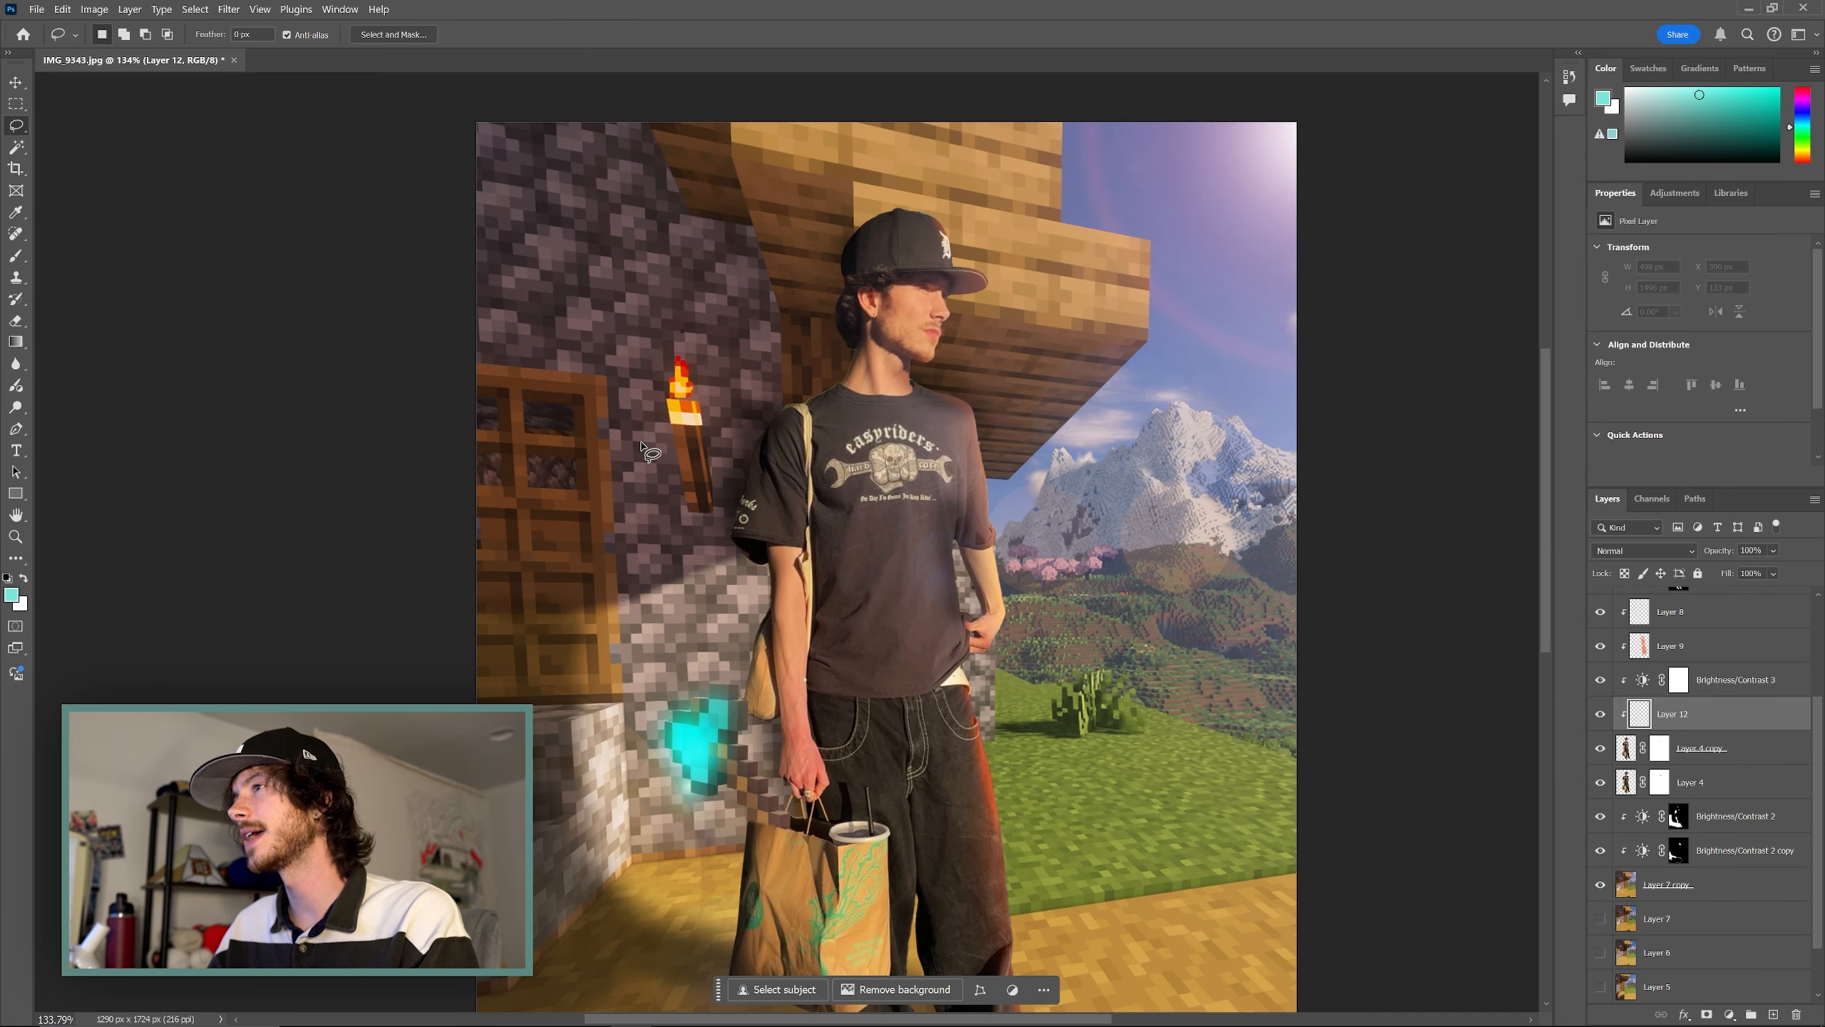
key("z")
left_click_drag(774, 378, 855, 379)
key("b")
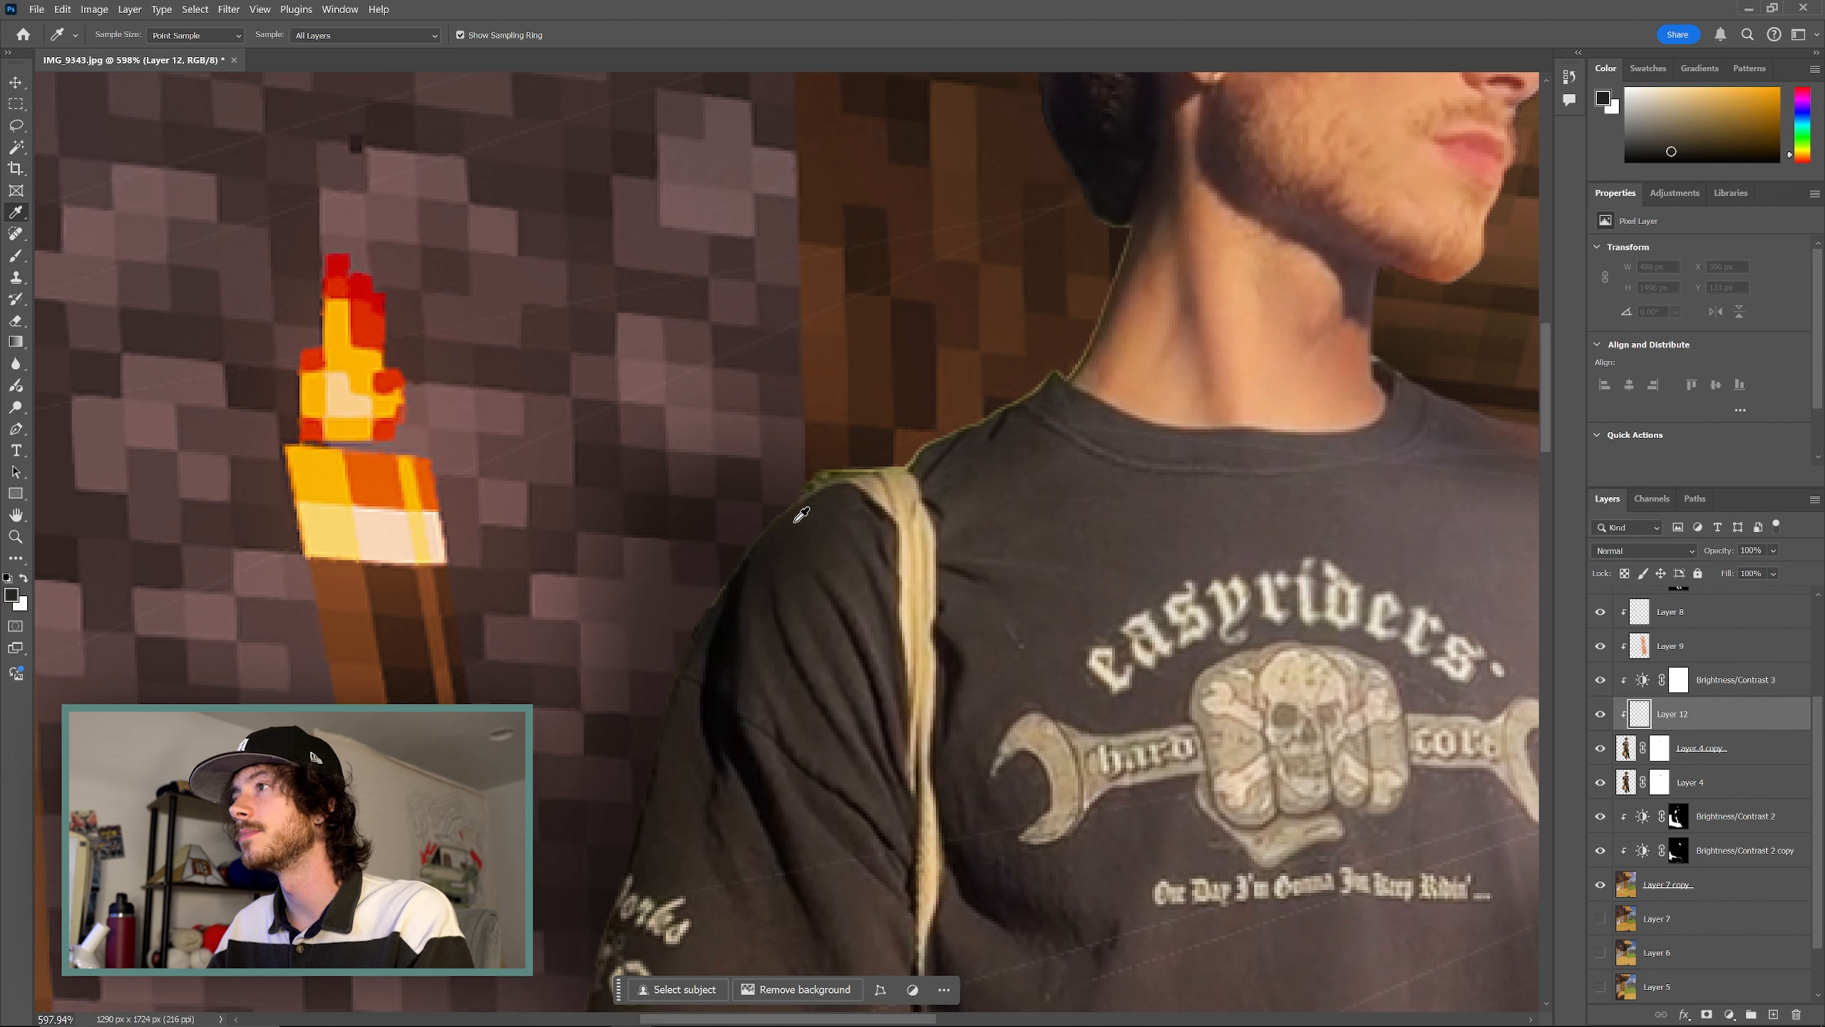
key("b")
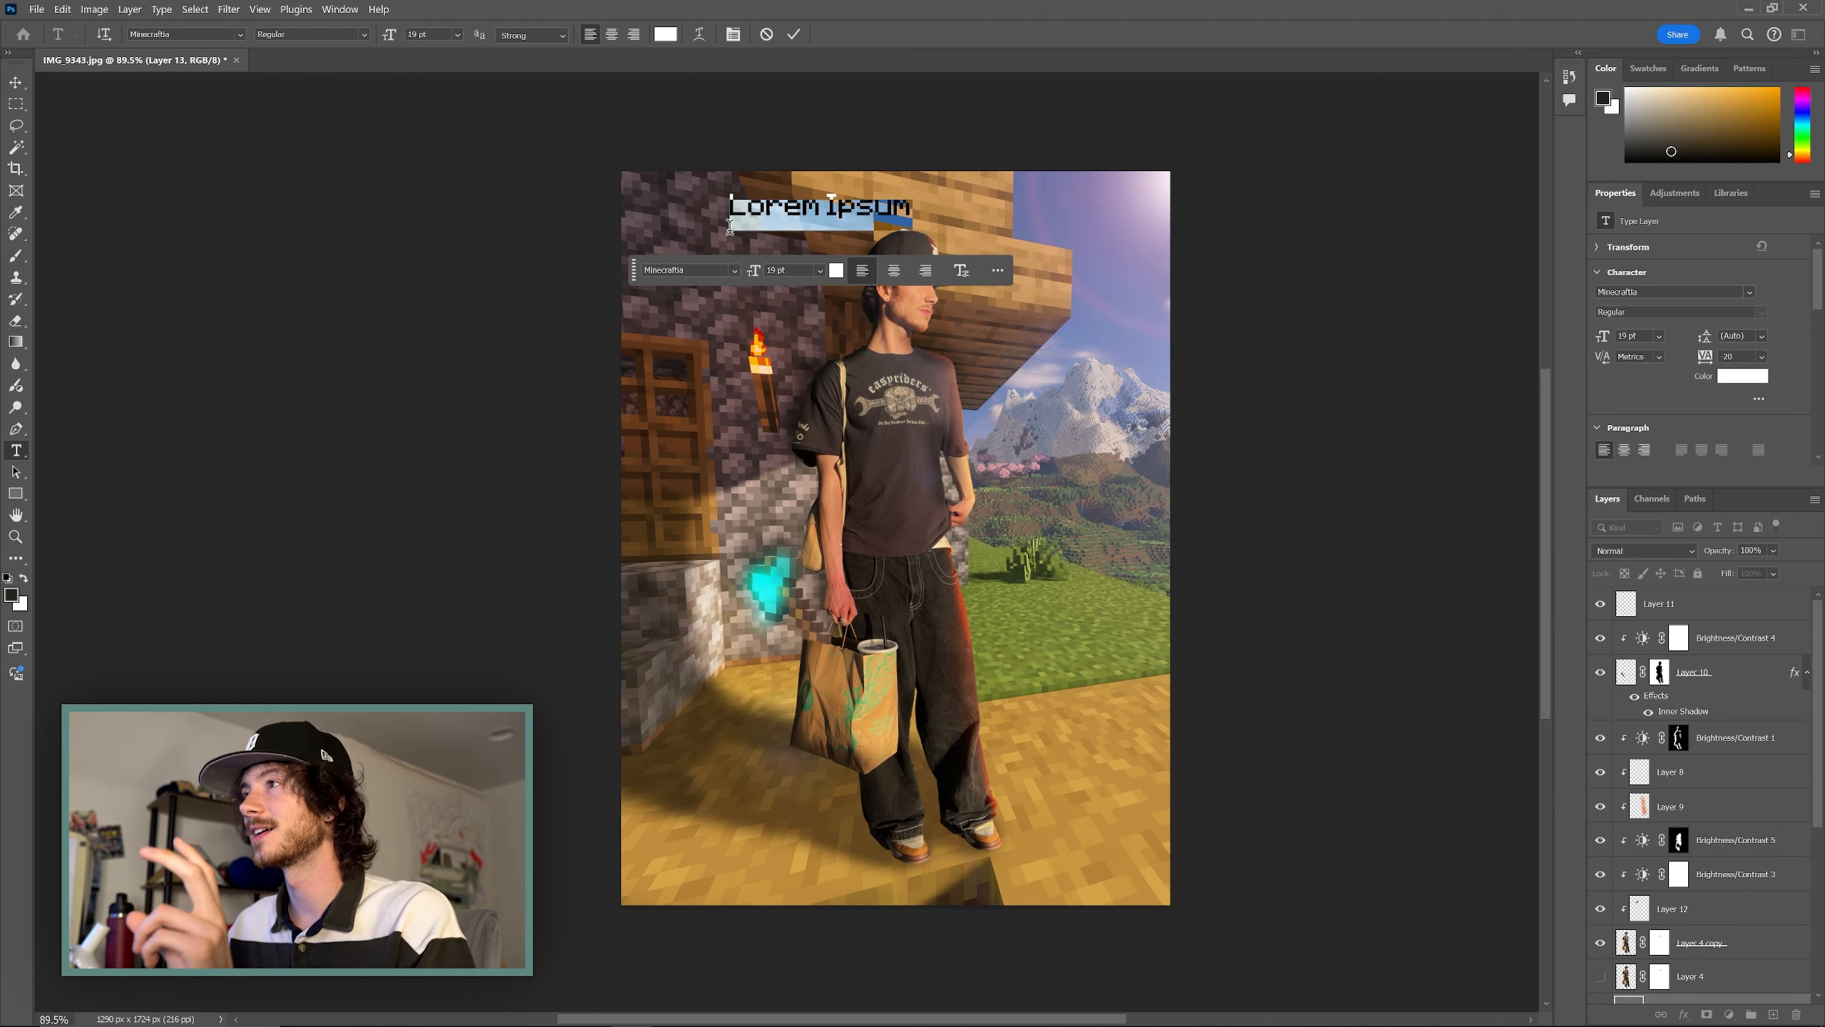
Enter the name tag text "Bakslash" in white 19 pt Minecraftia and move it above the person's cap
type("Bakslash")
key("ctrl+Return")
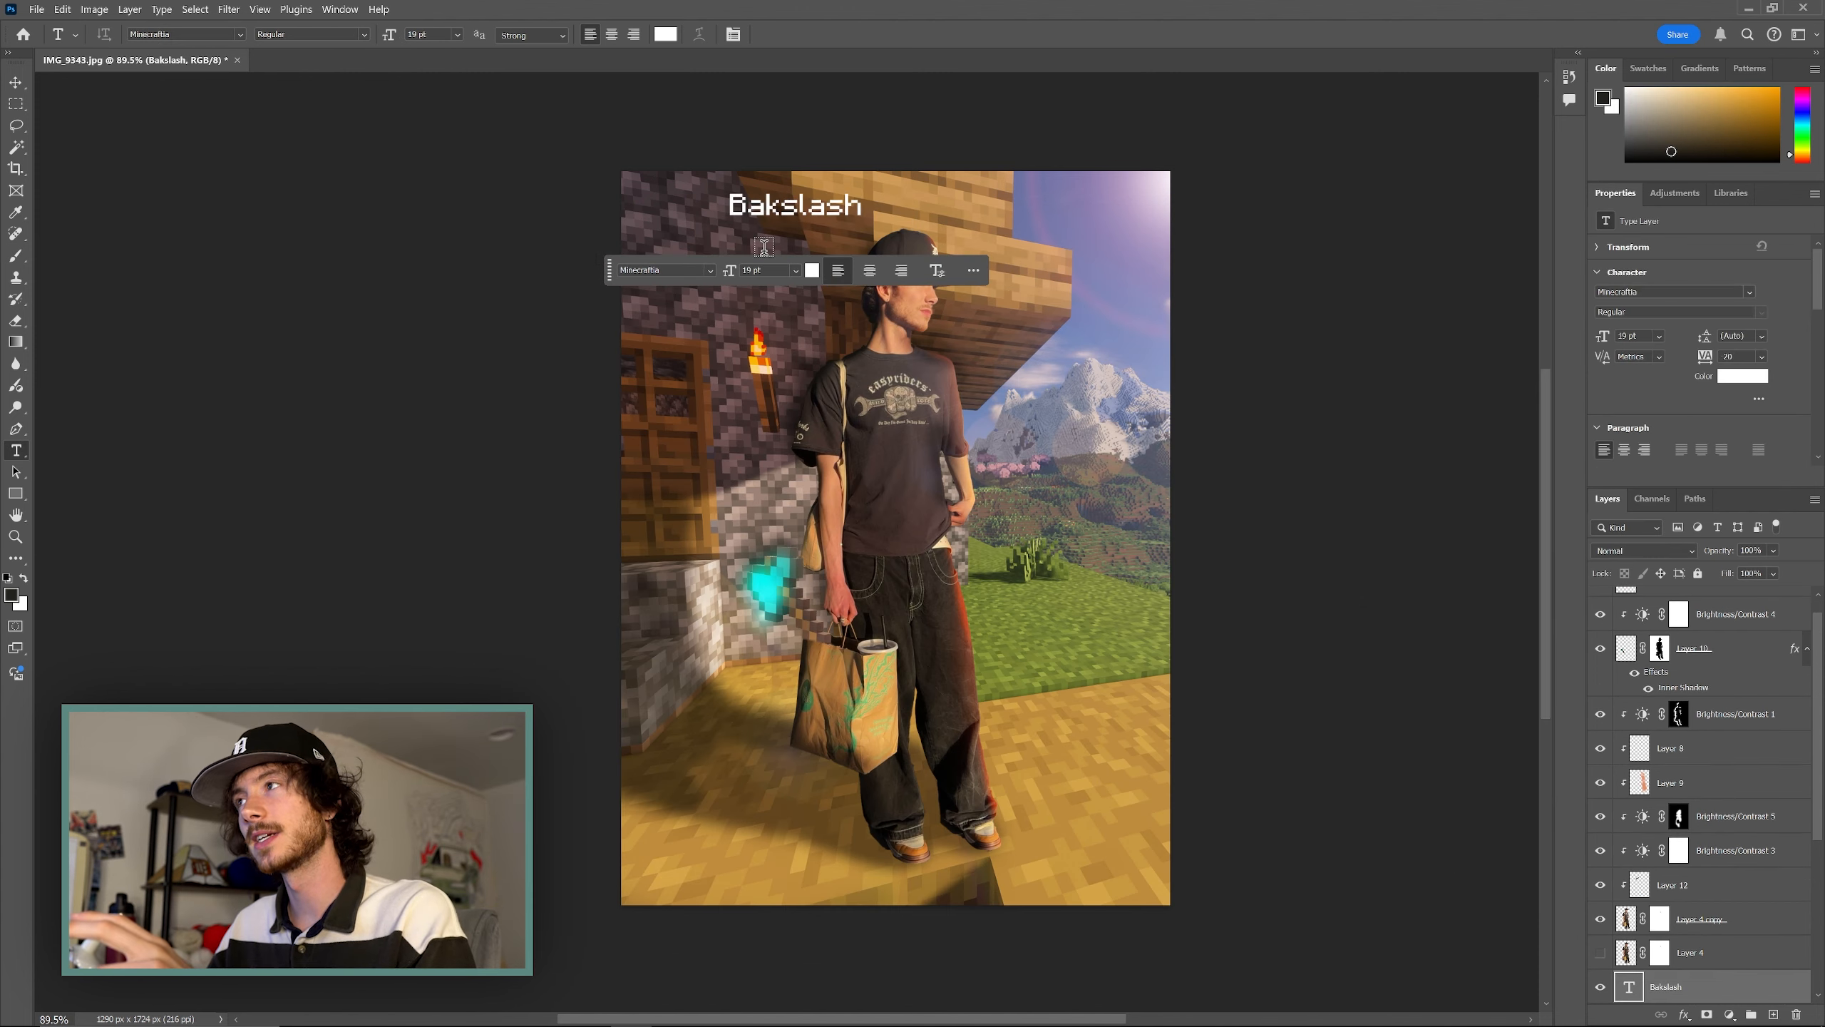
key("v")
left_click_drag(785, 208, 884, 218)
key("z")
mouse_move(883, 195)
left_mouse_down()
mouse_move(955, 195)
mouse_move(889, 196)
left_mouse_up()
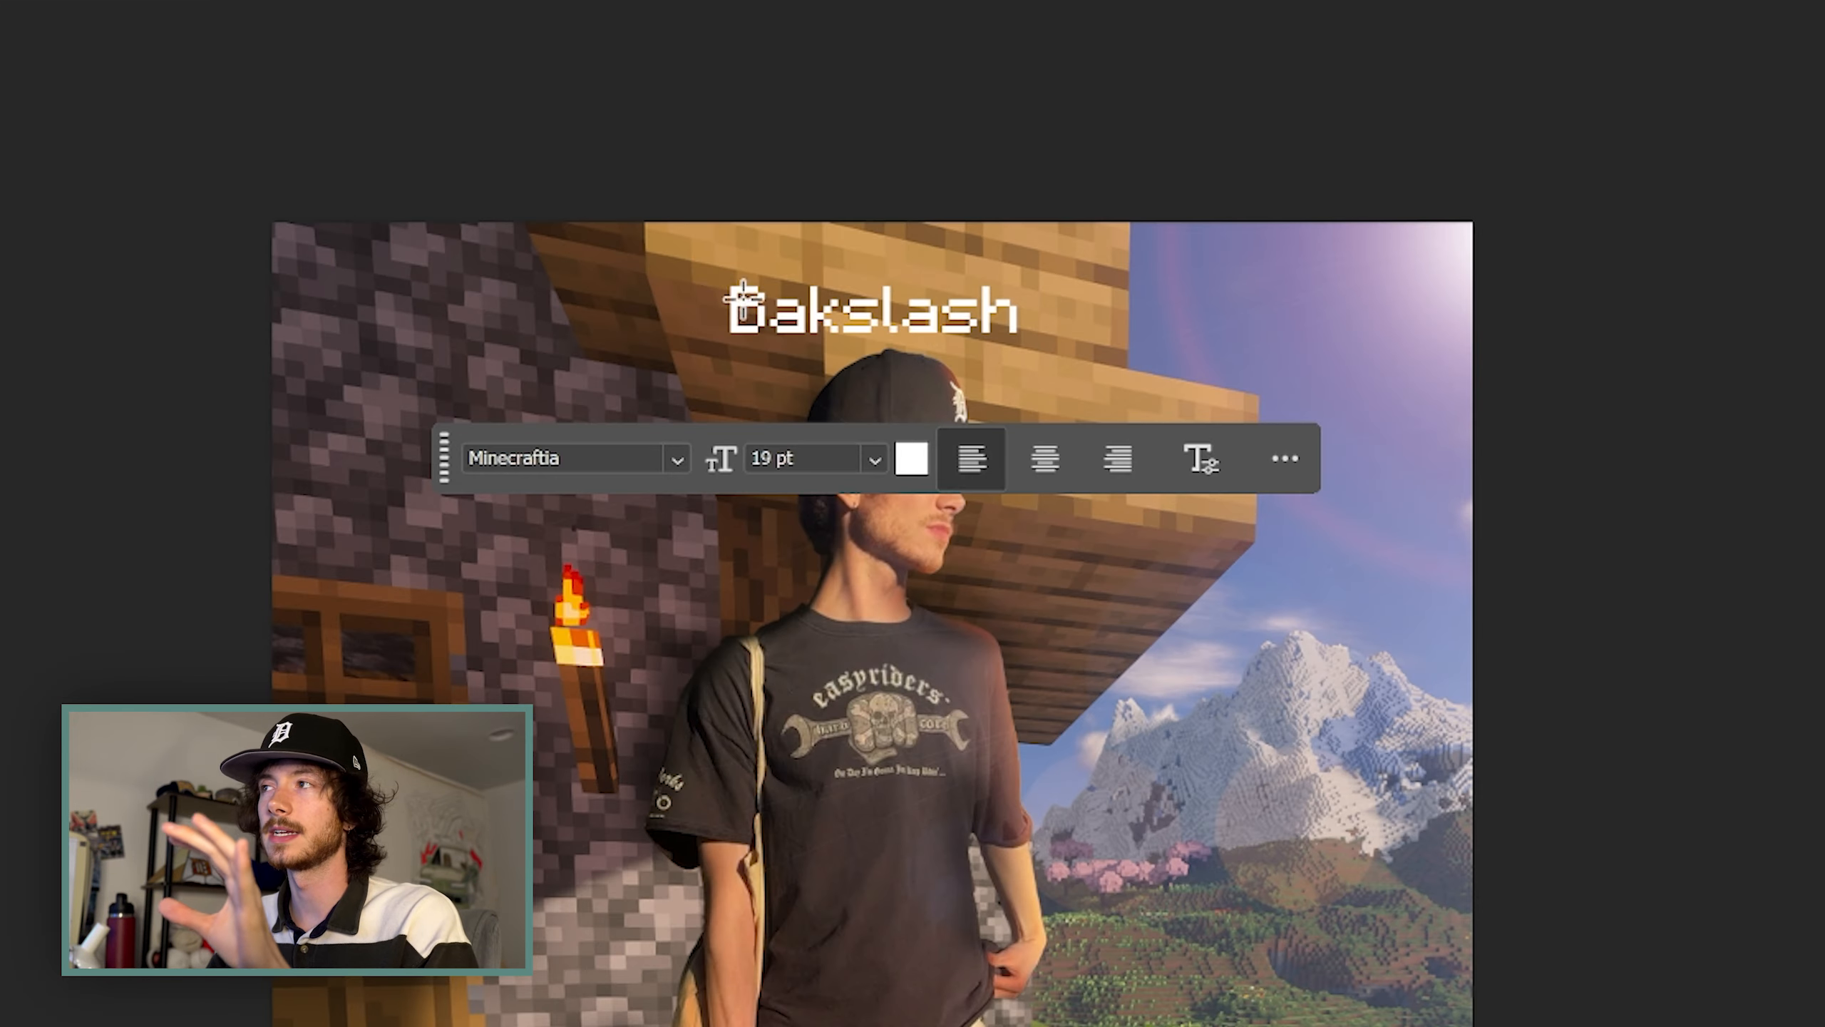
Add a semi-transparent #25211a rectangle behind the "Bakslash" text and nudge the grouped name tag into place above the cap
left_click_drag(719, 279, 1029, 343)
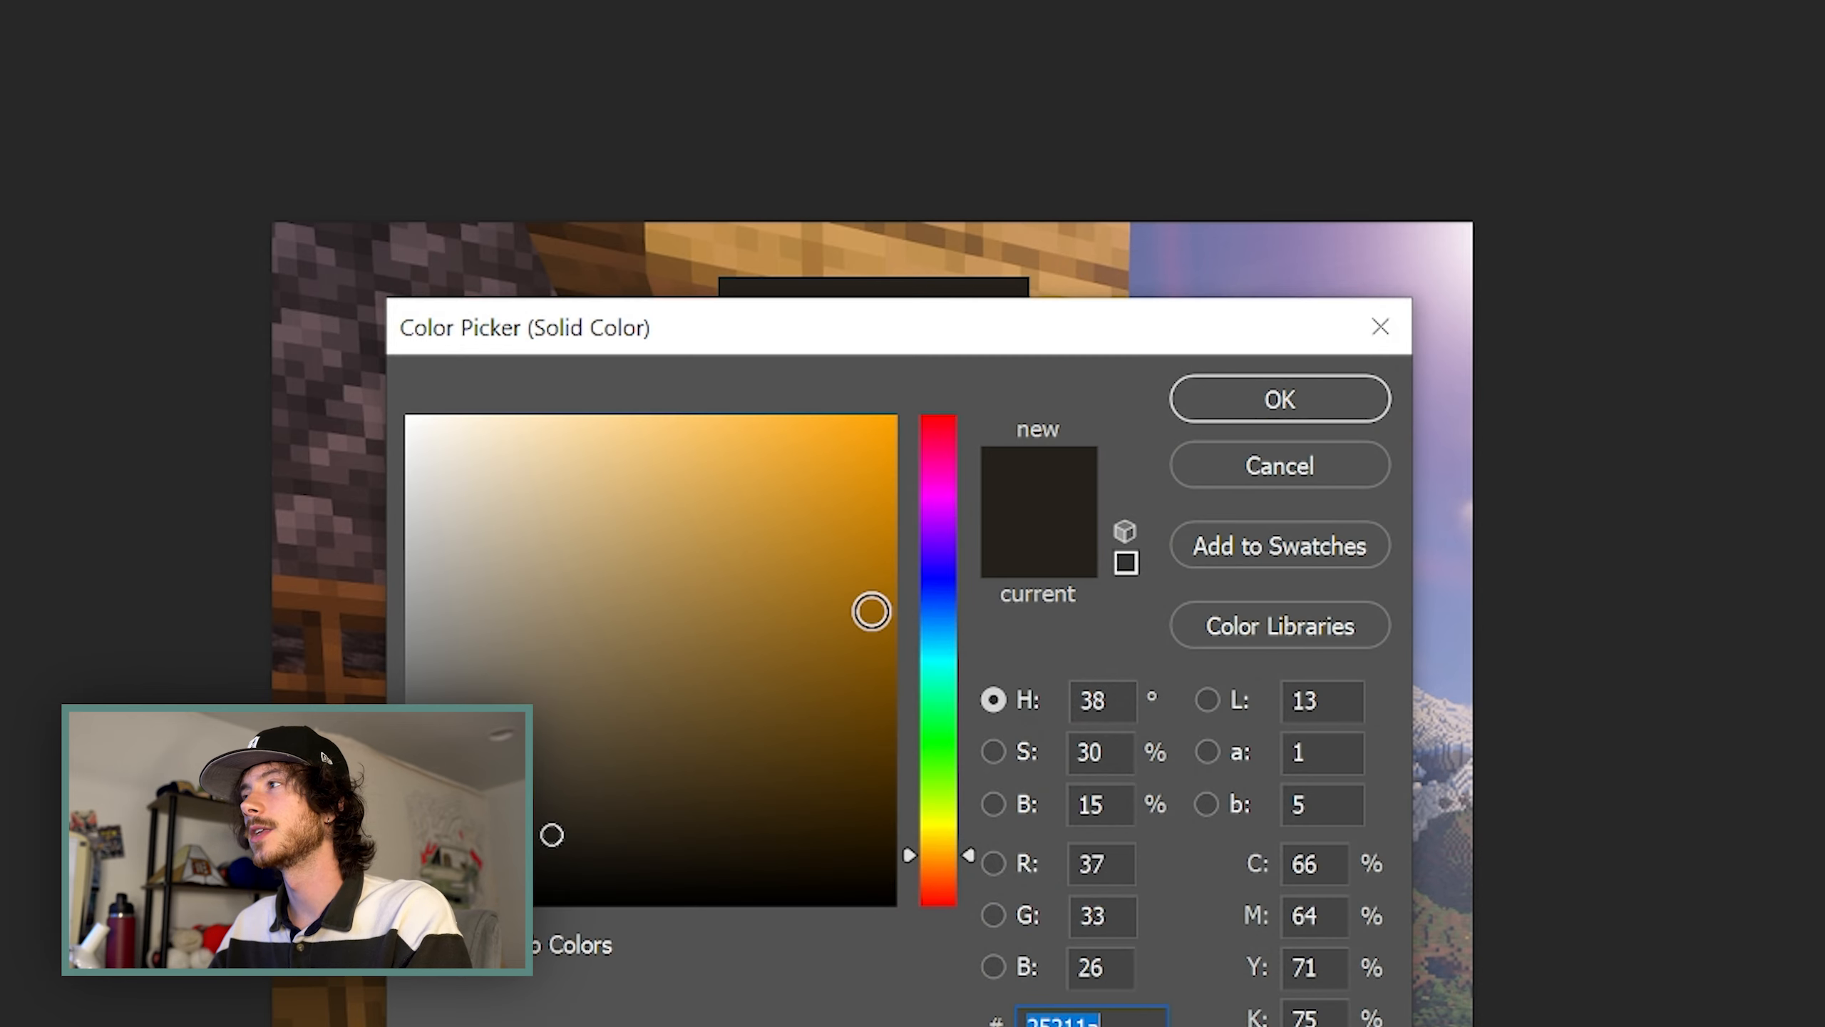
left_click(1279, 400)
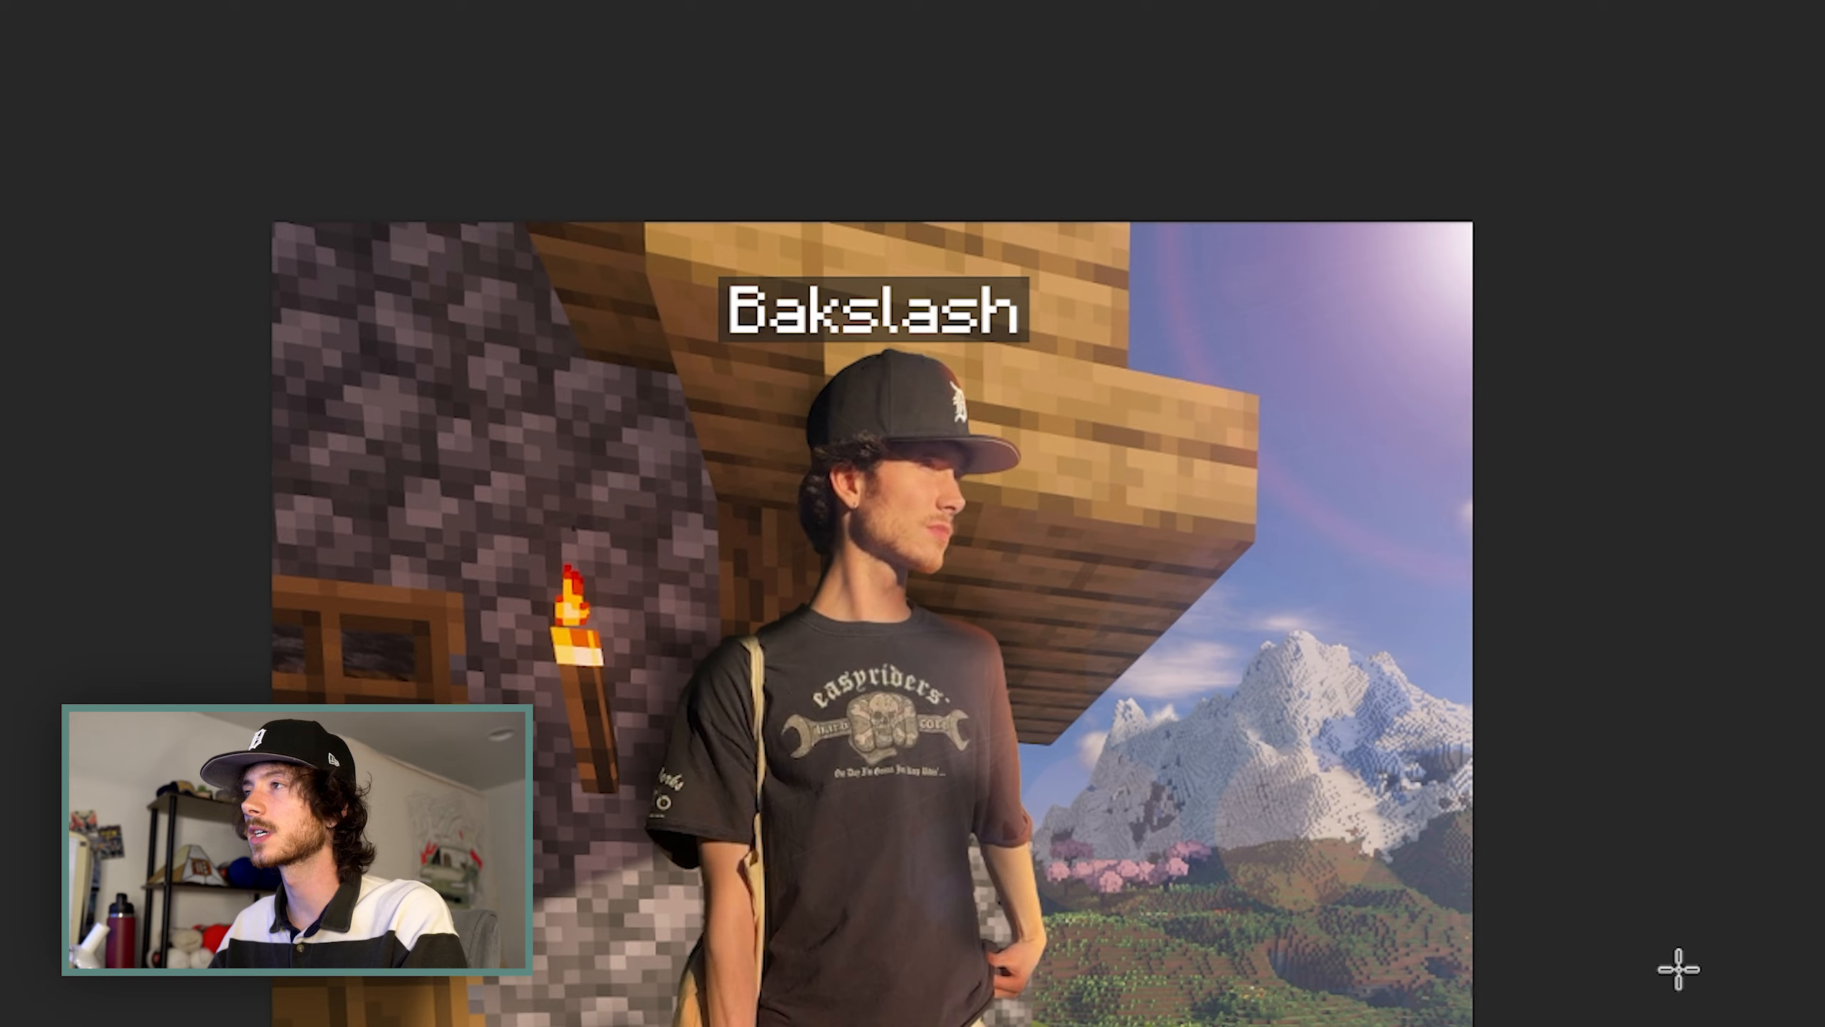
scroll(900, 696, "down", 1)
scroll(901, 697, "up", 3)
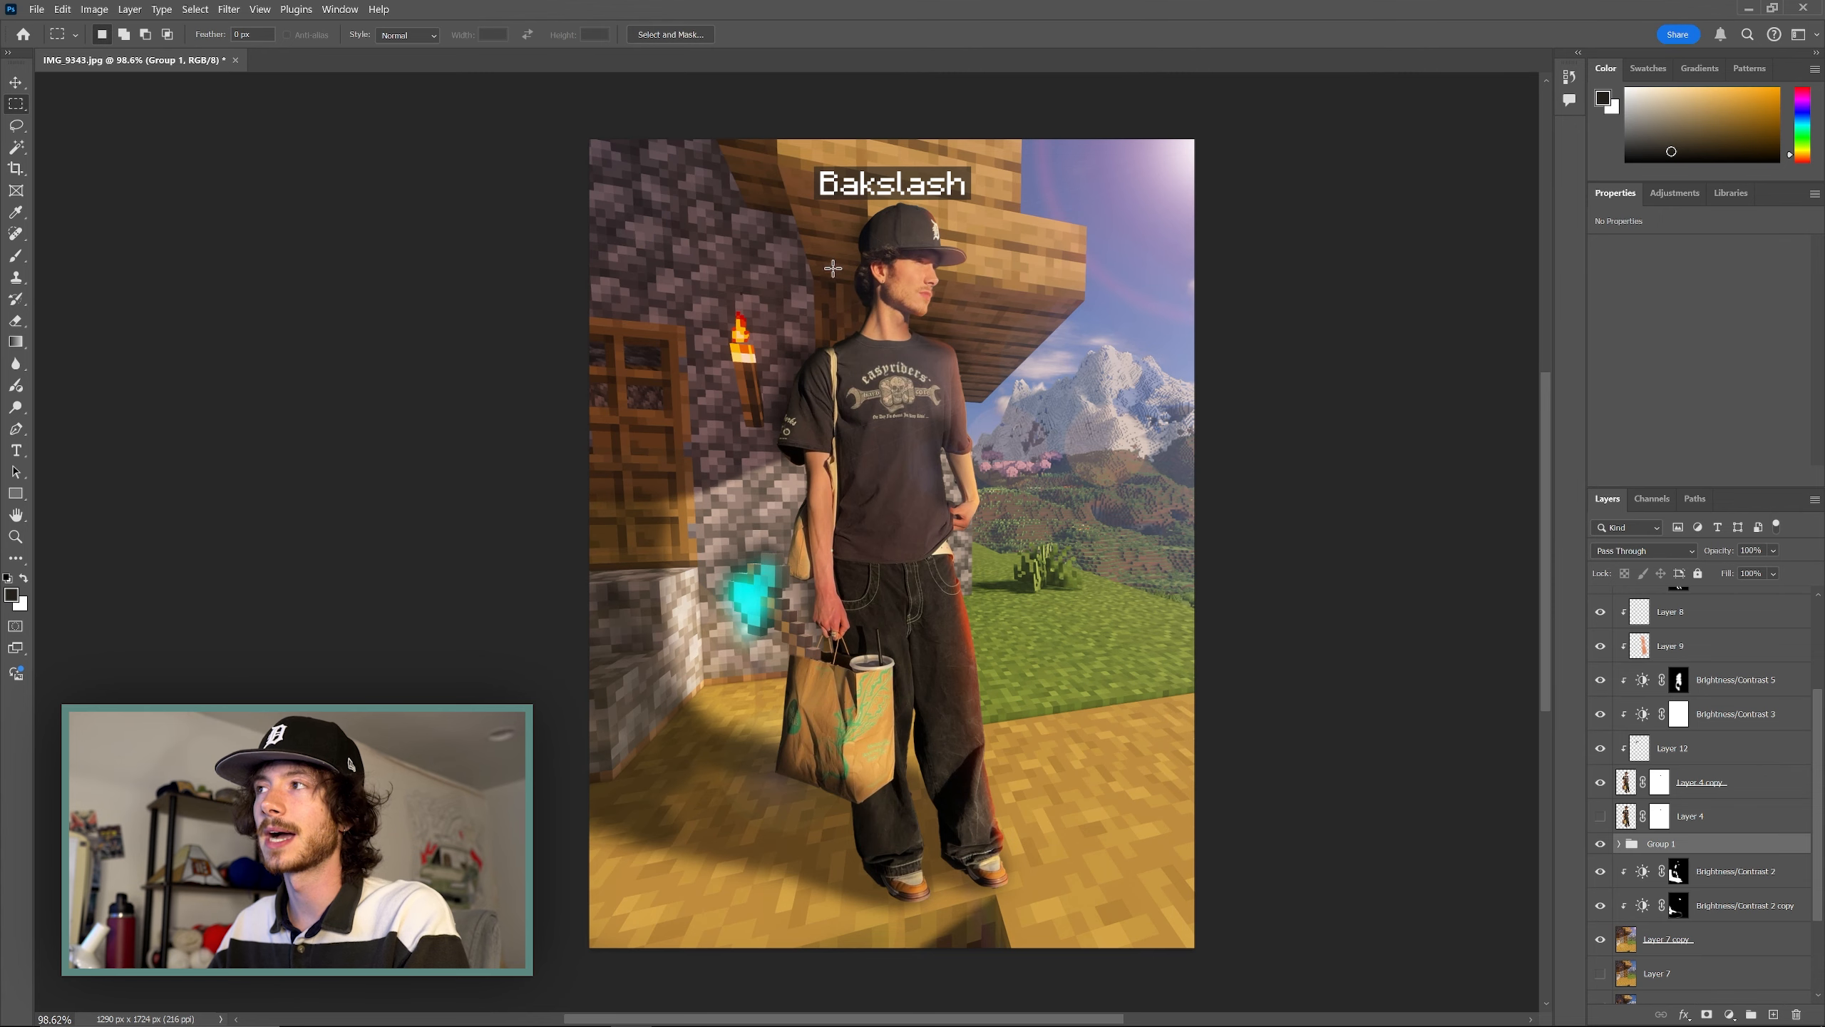
key("v")
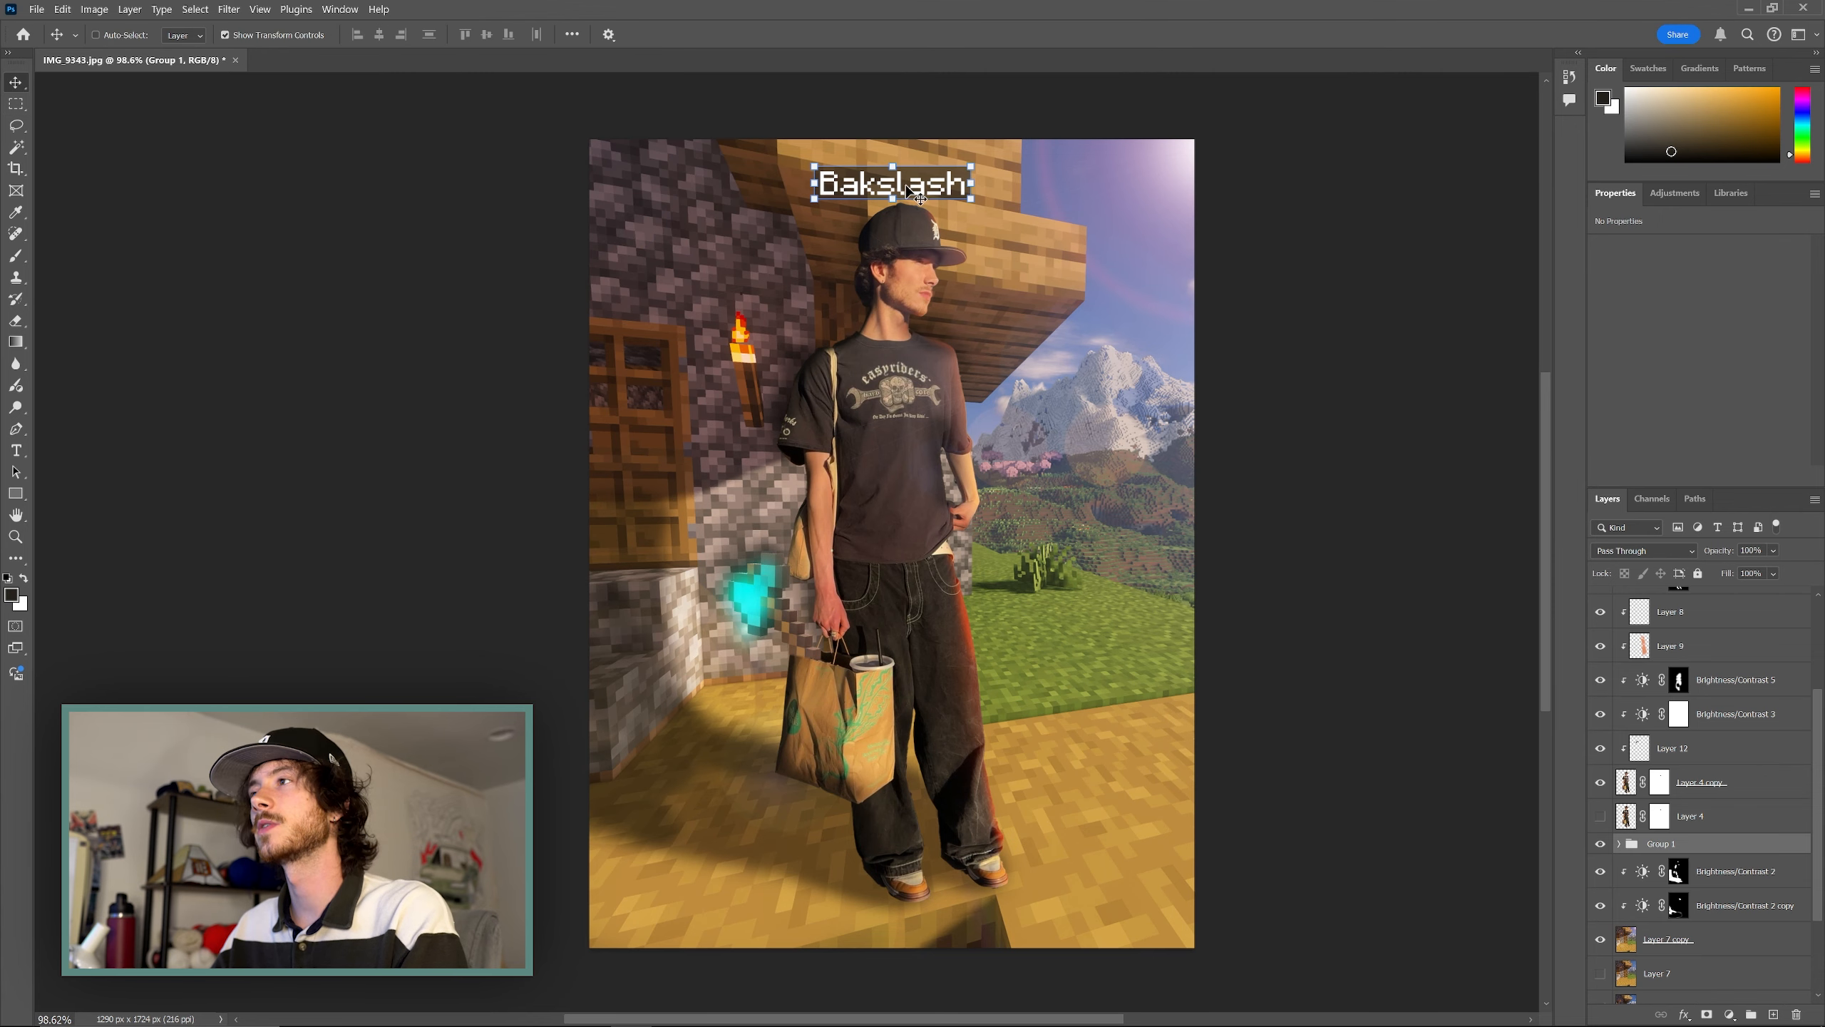
left_click_drag(909, 189, 910, 191)
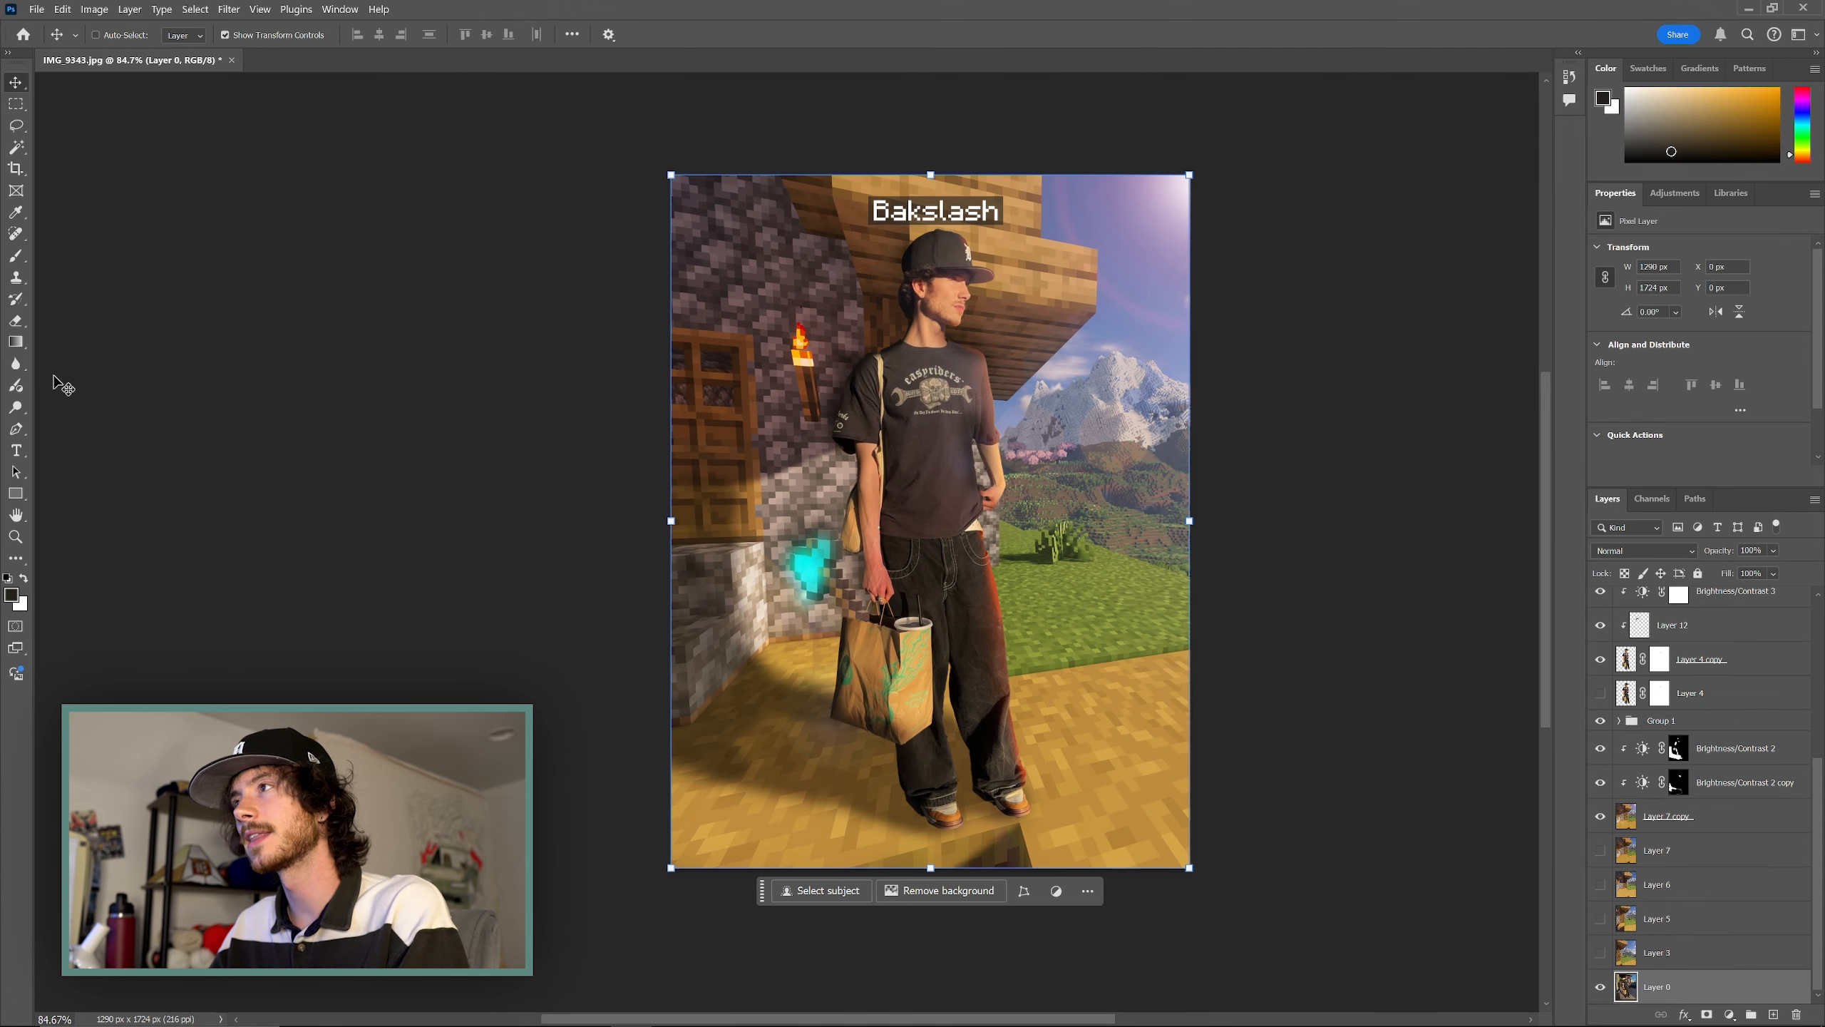
Add a new layer at the top of the layer stack, above Layer 11
scroll(1717, 791, "up", 5)
left_click(1734, 606)
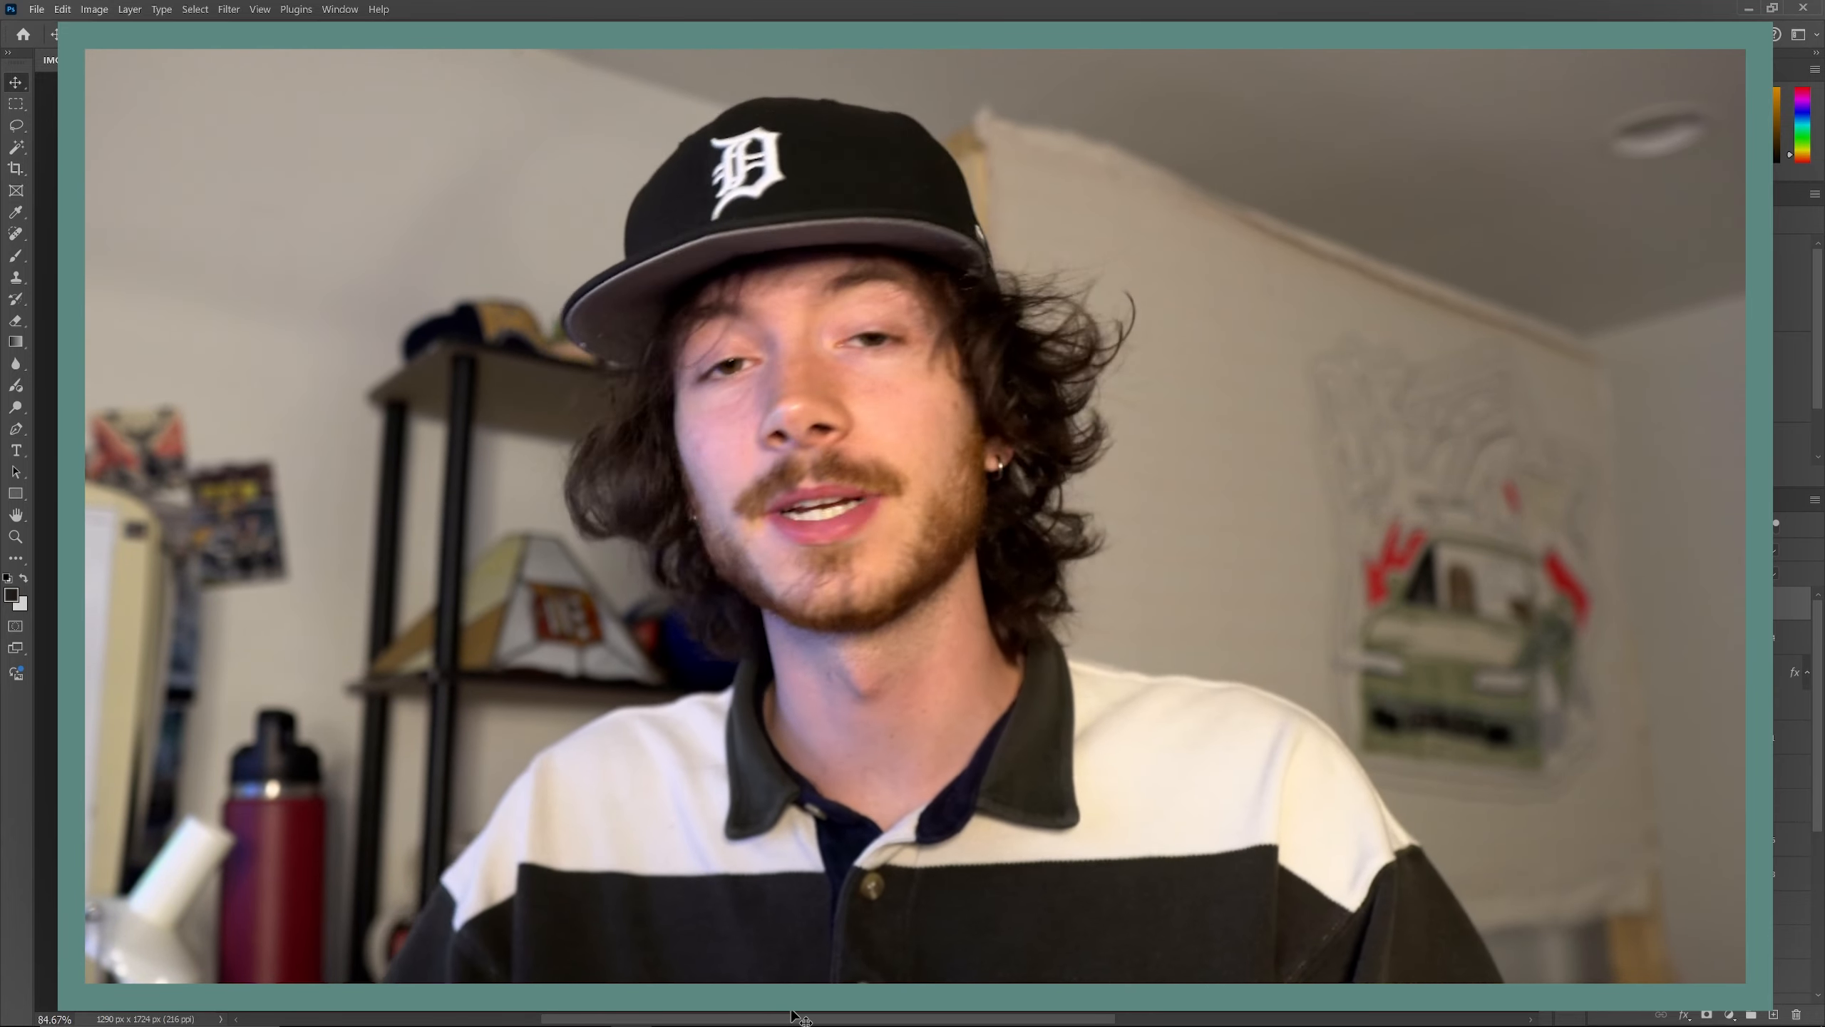
left_click(1773, 1014)
left_click(1681, 672)
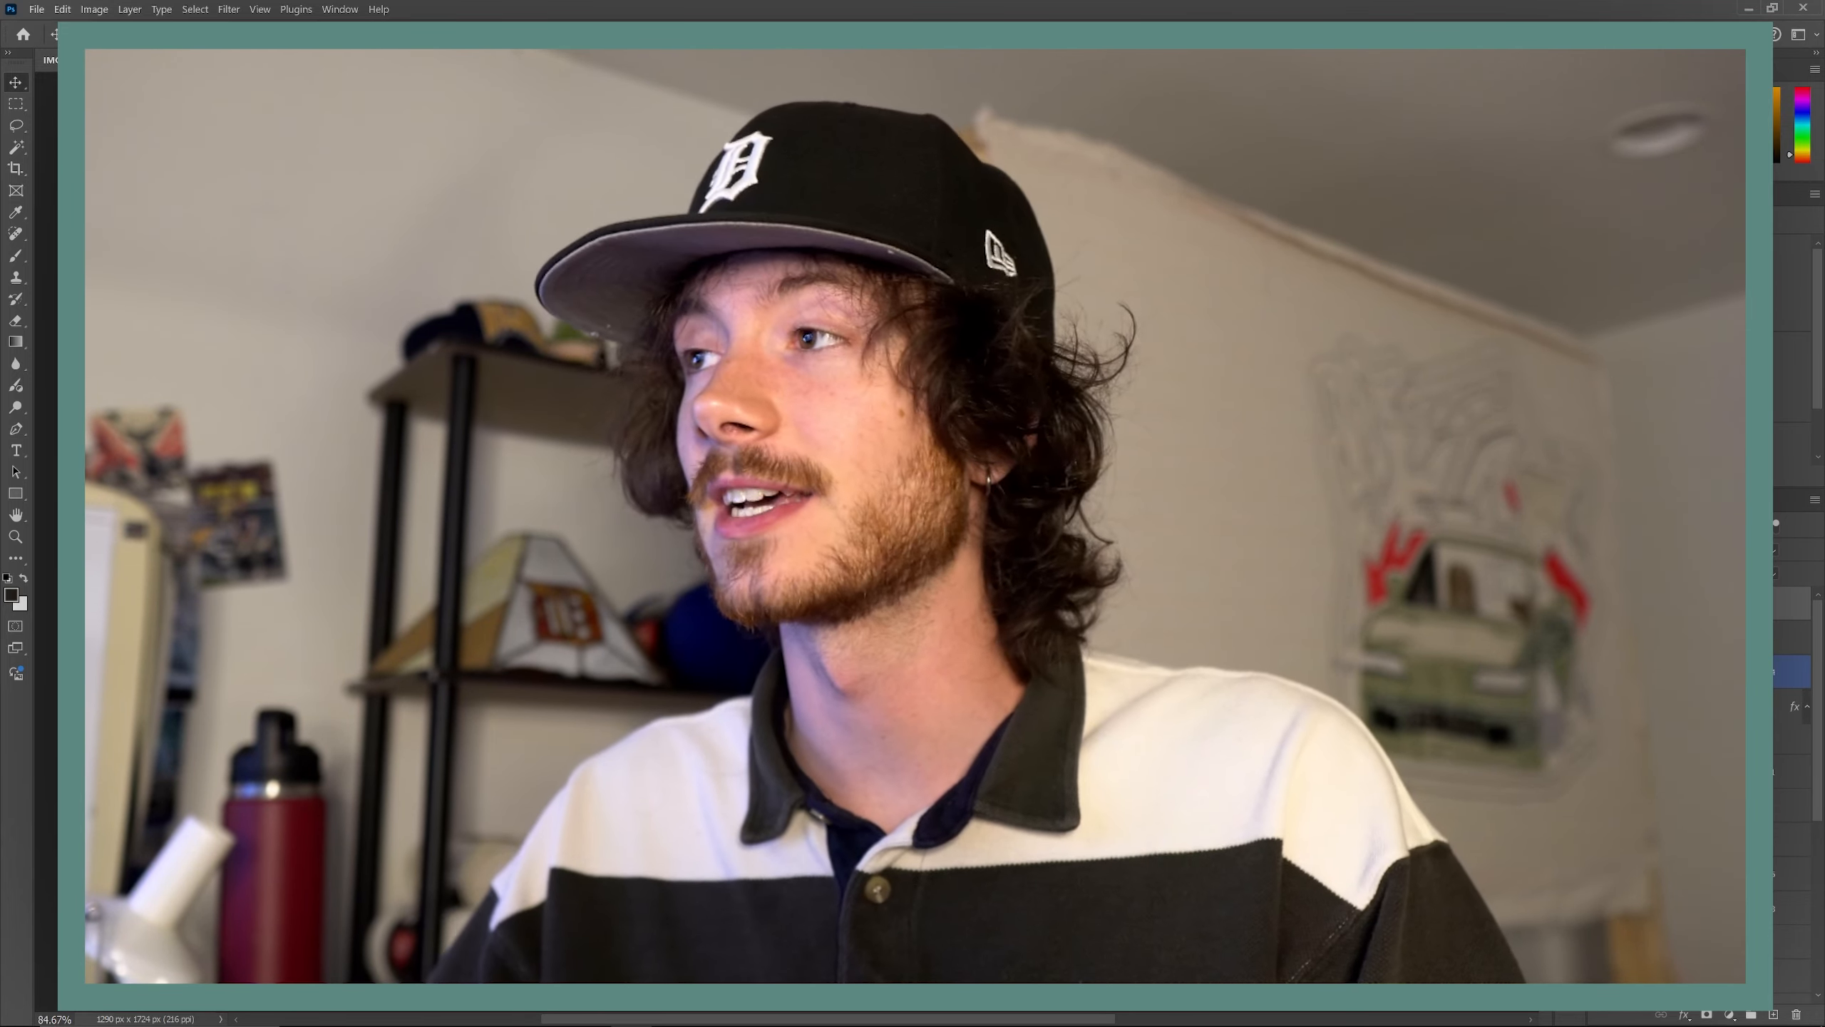